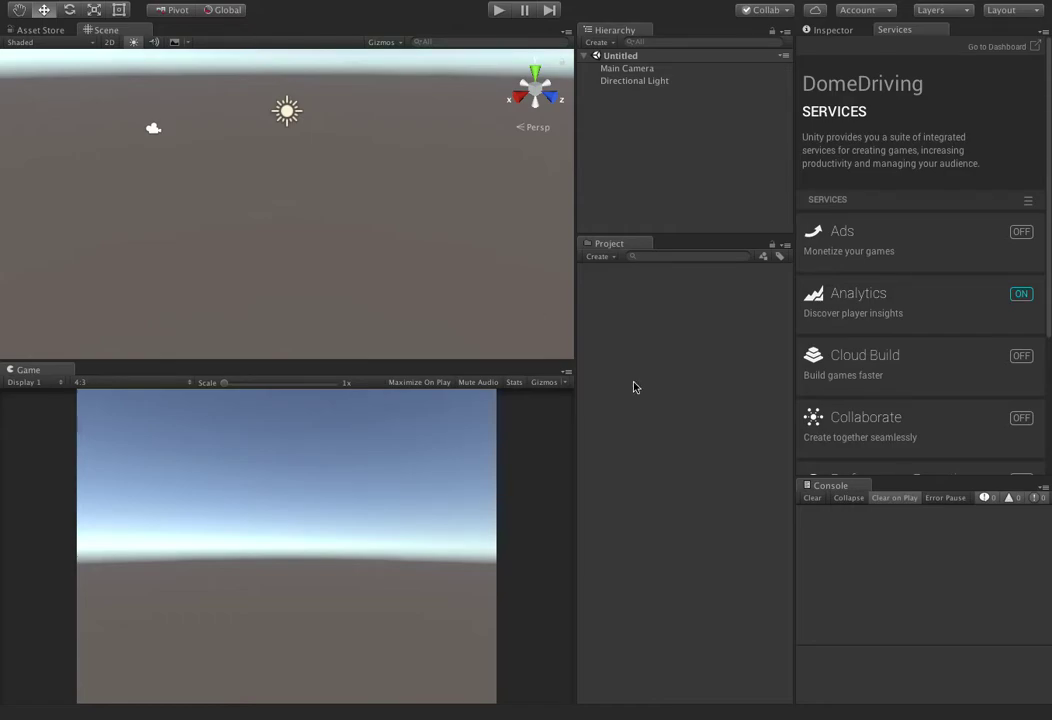
- Import the standard Environment package into the project's assets
right_click(655, 309)
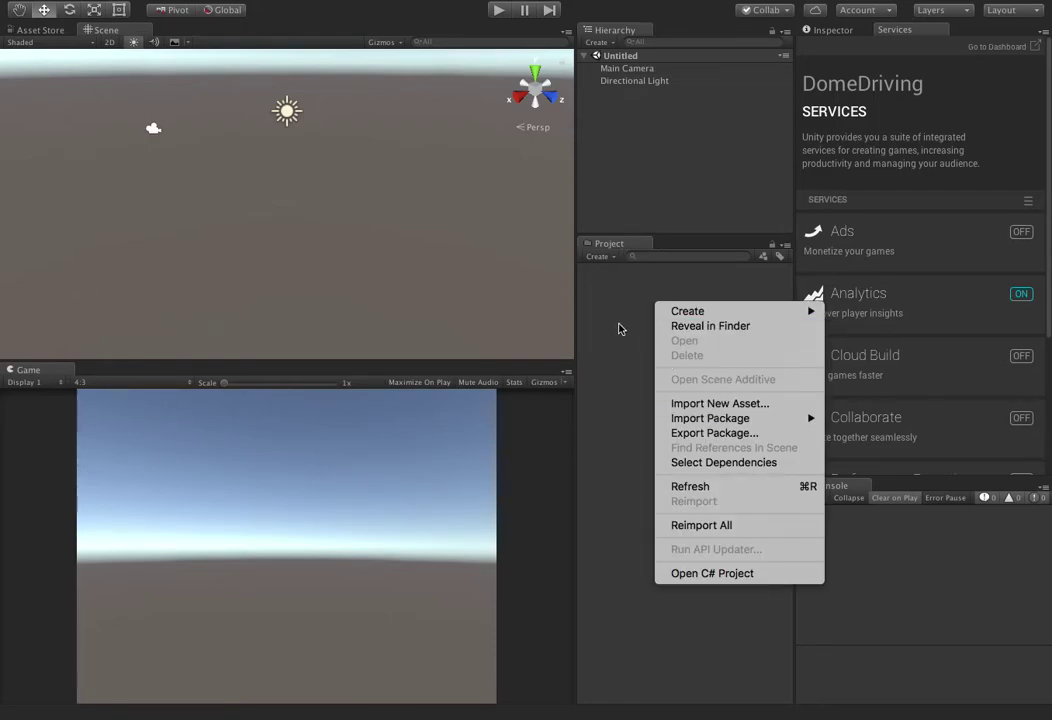
mouse_move(708, 418)
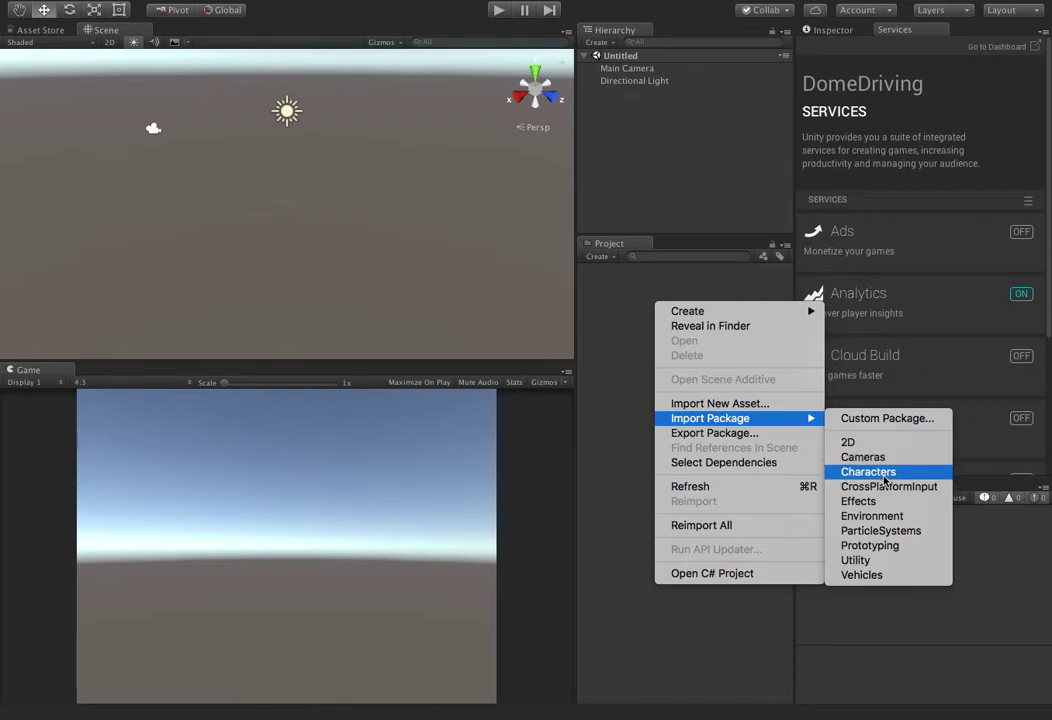
left_click(860, 516)
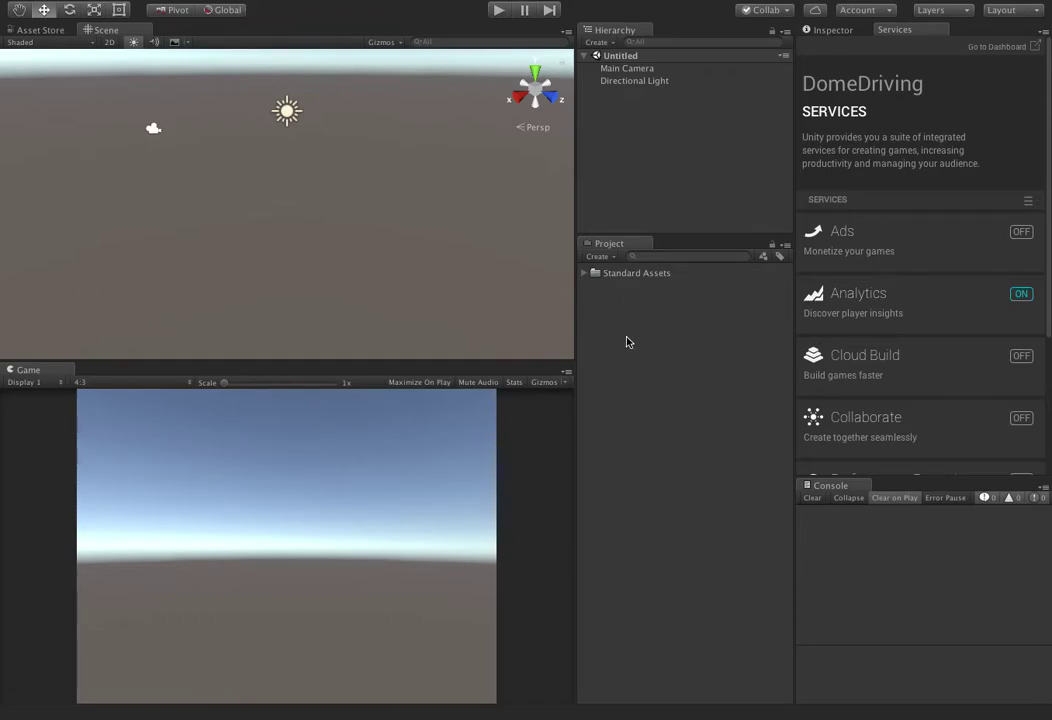
- Import the standard Vehicles package with all of its preselected items into the project
right_click(629, 320)
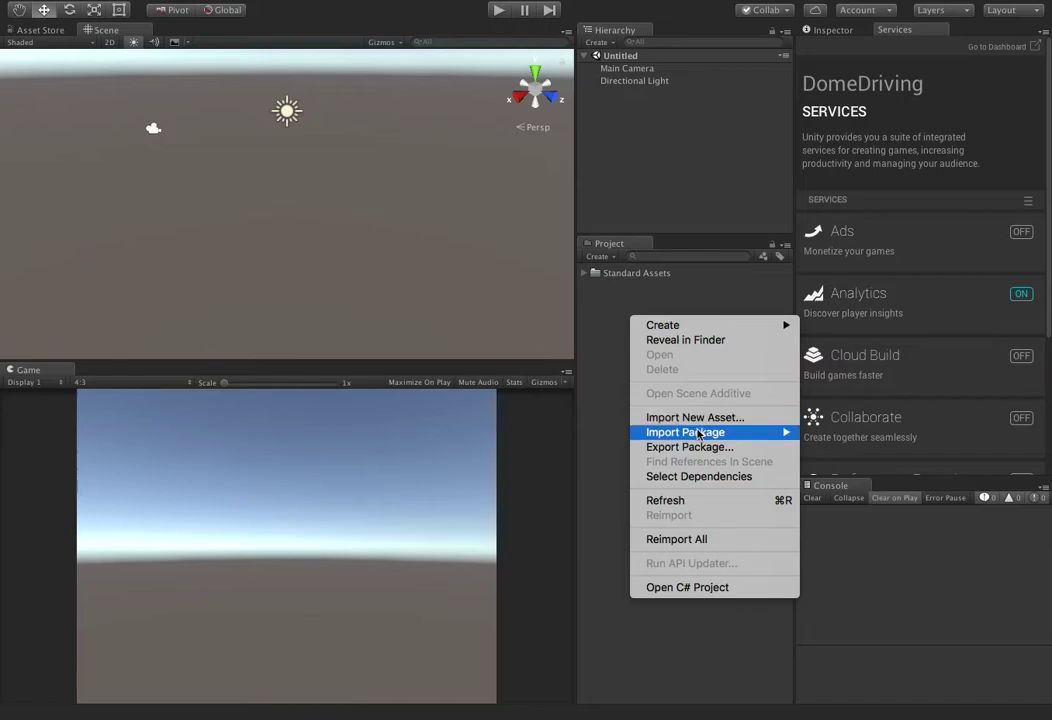
mouse_move(705, 432)
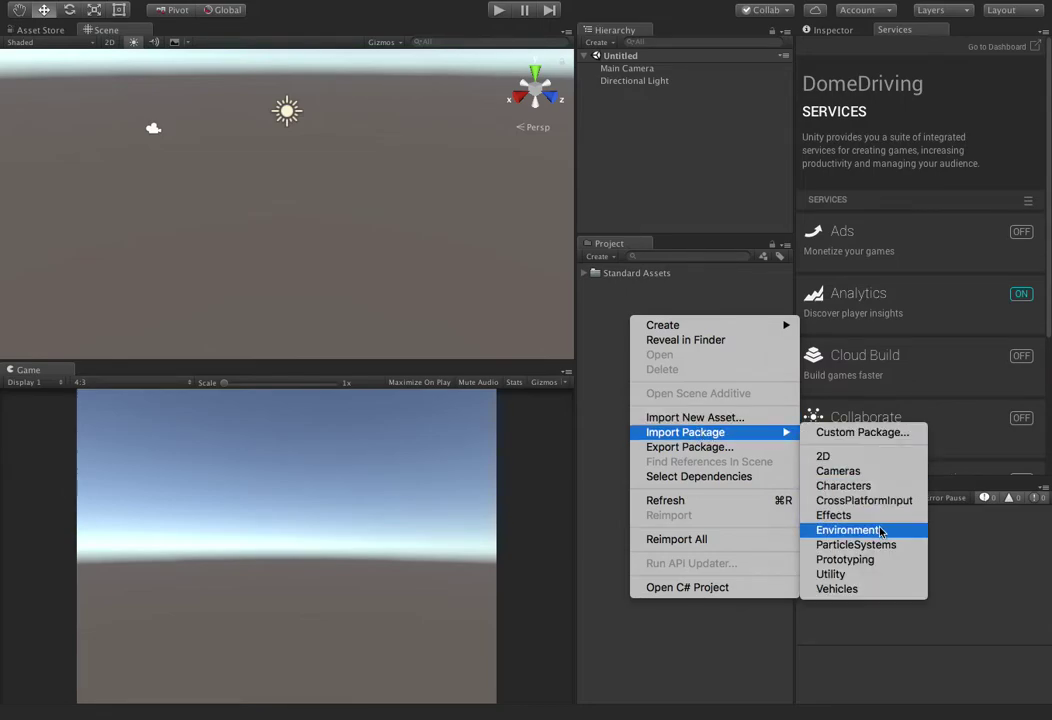
left_click(866, 590)
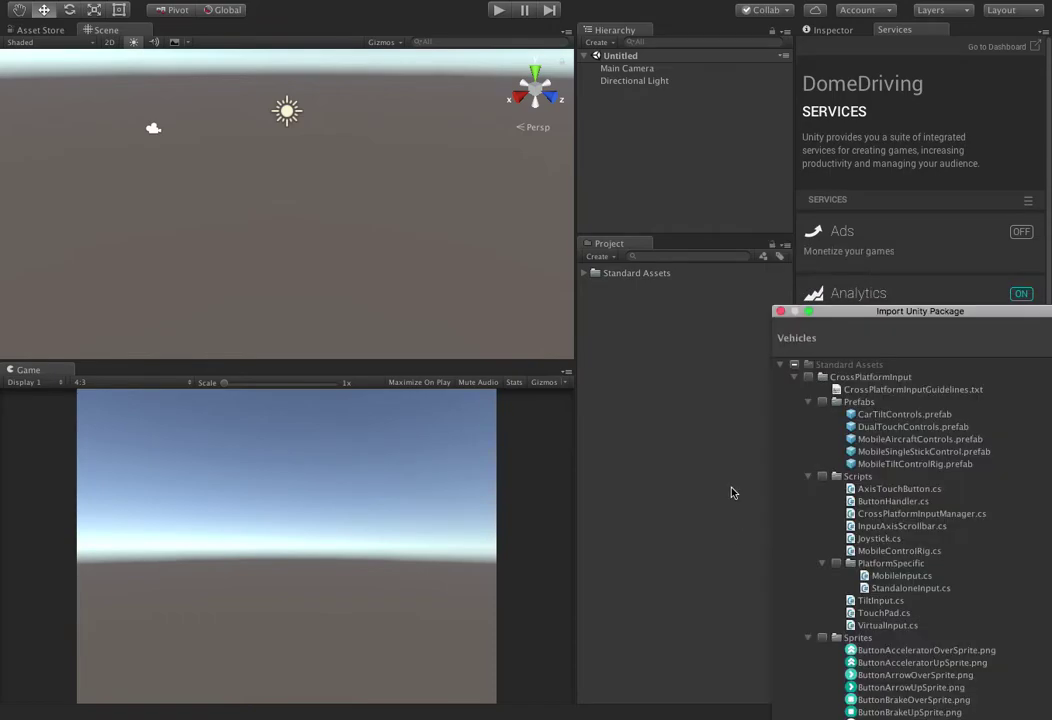
key("Return")
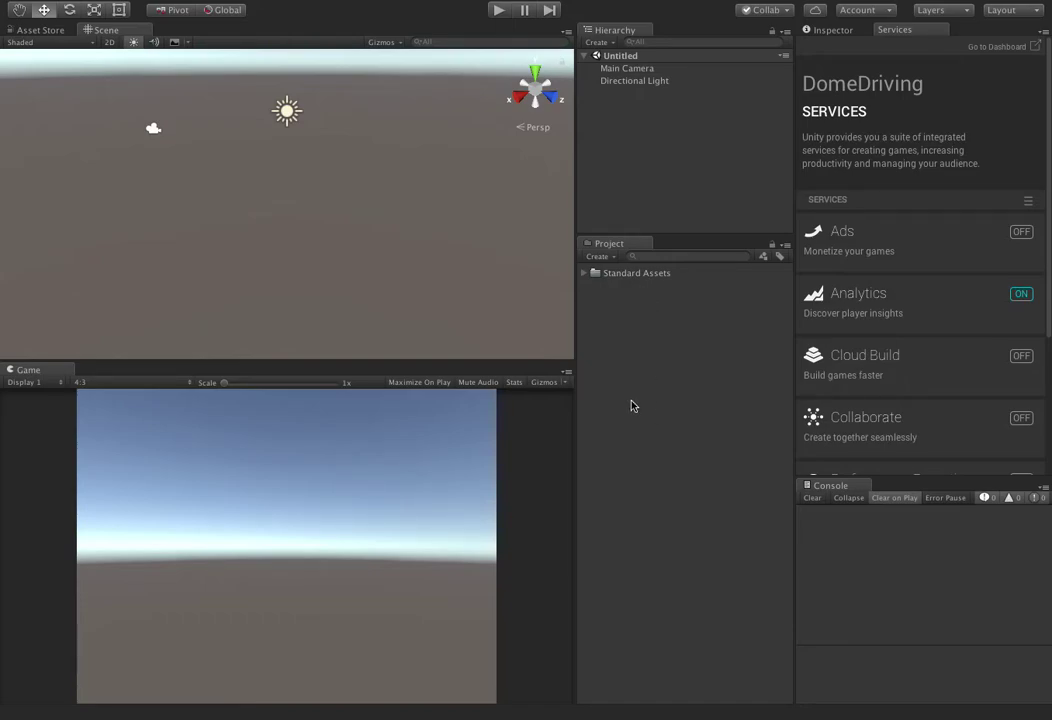
- Create a new scene asset named Test in the project and open it
right_click(621, 315)
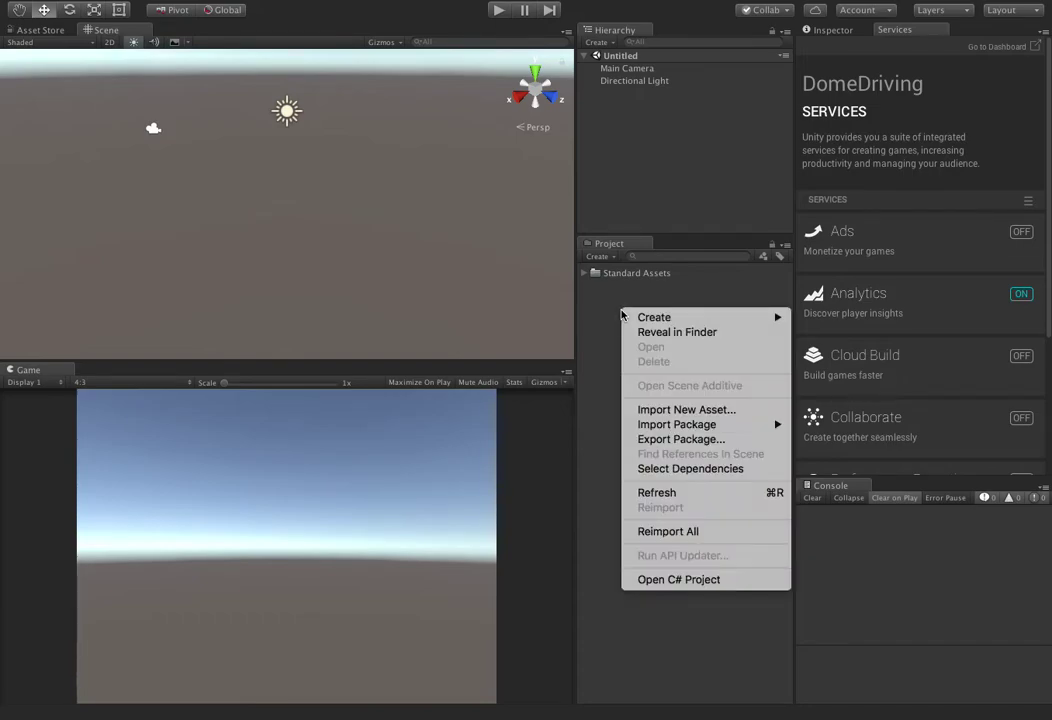
mouse_move(640, 317)
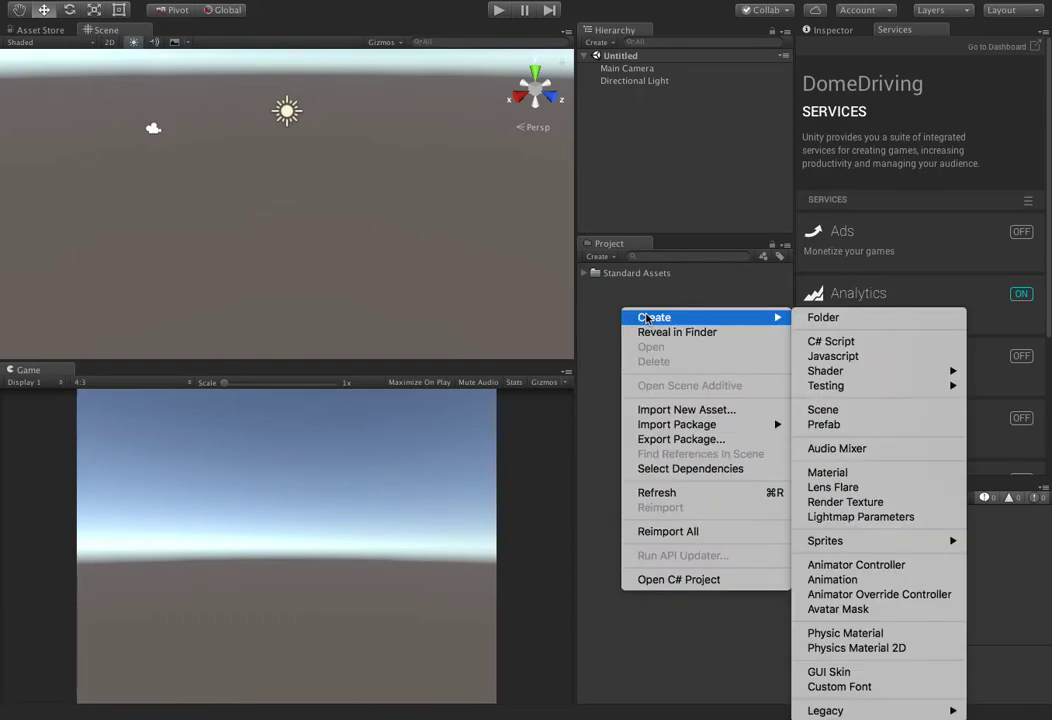
left_click(825, 410)
type("Test")
key("Return")
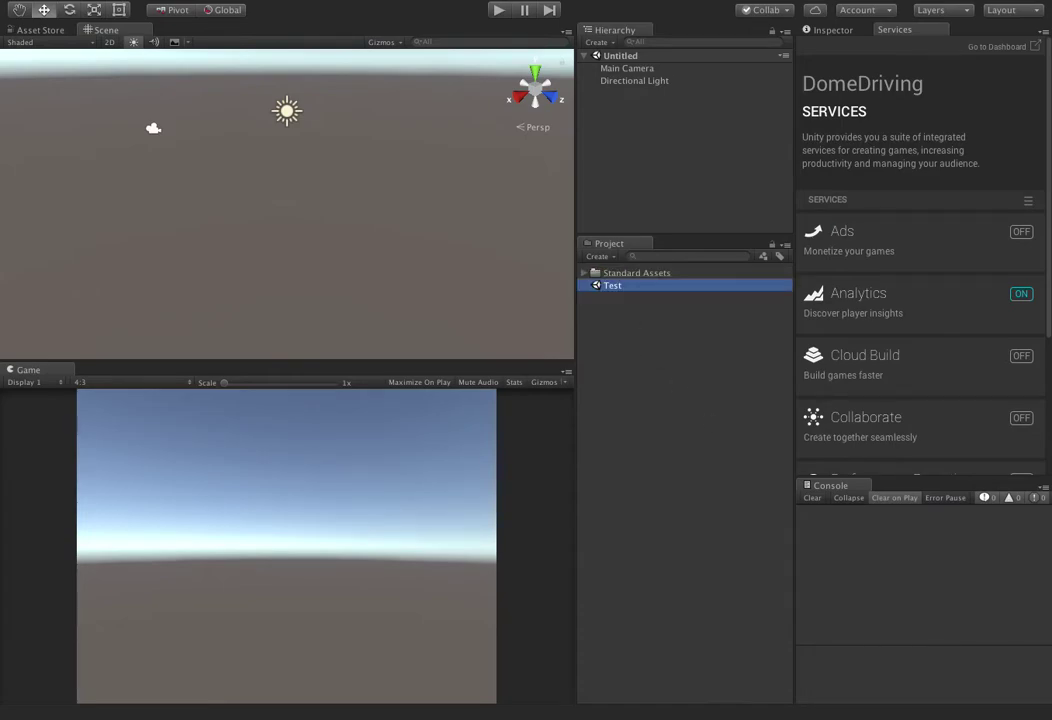
double_click(625, 288)
- Add a 3D Terrain object to the Test scene and show its New Terrain asset in the Inspector
right_click(623, 129)
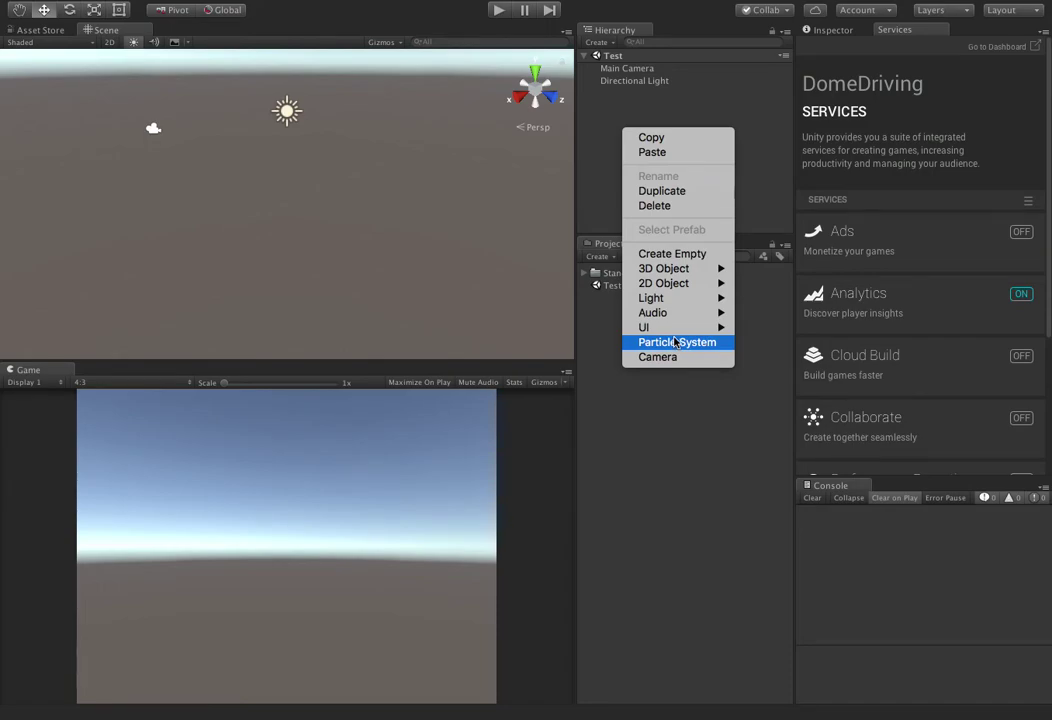
mouse_move(690, 268)
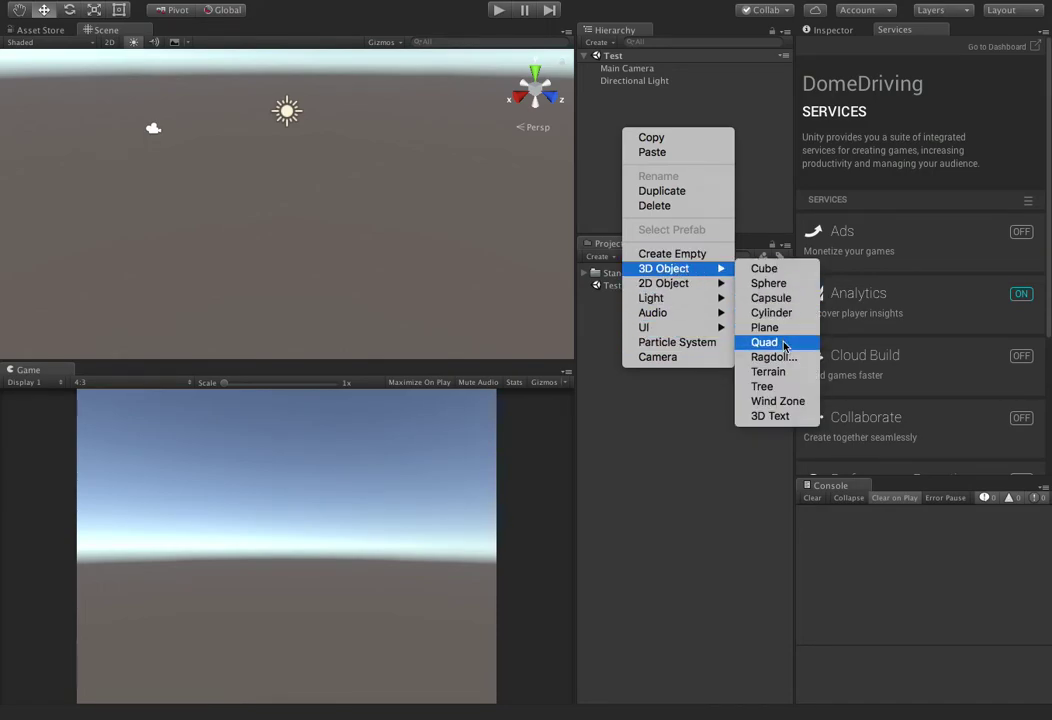
left_click(768, 371)
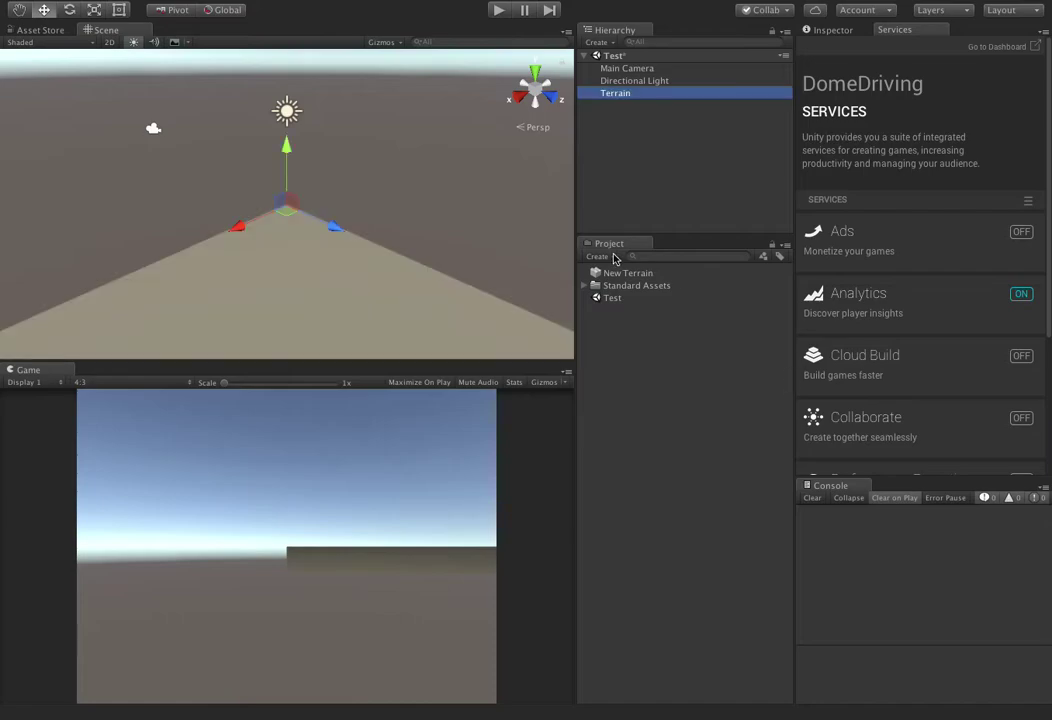
left_click(613, 273)
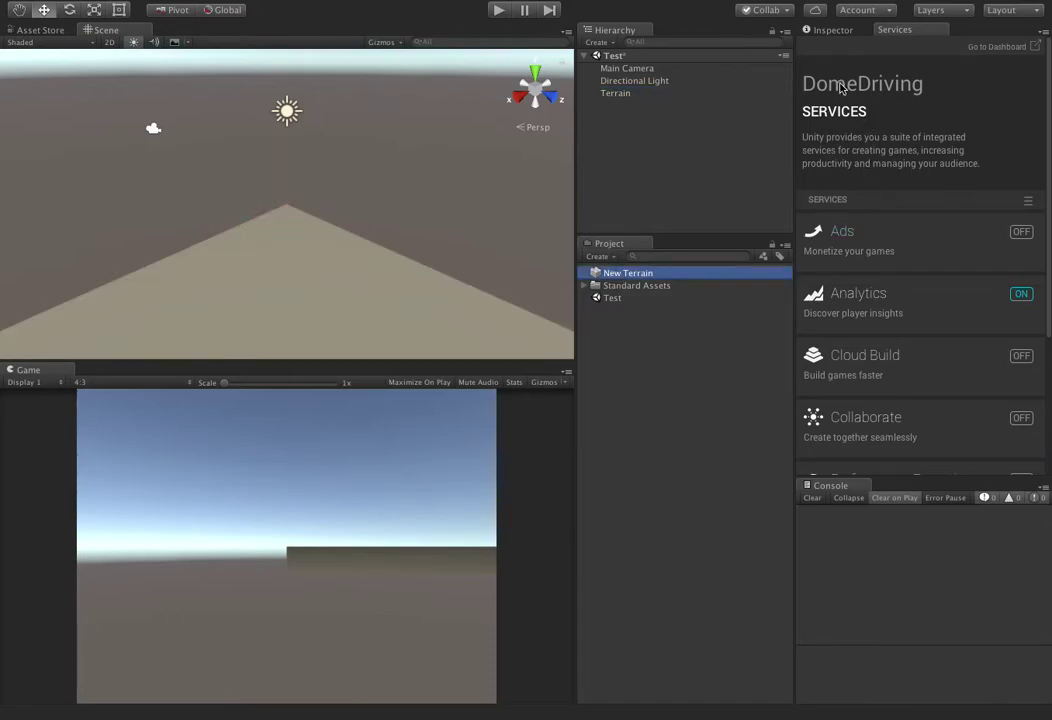
left_click(835, 31)
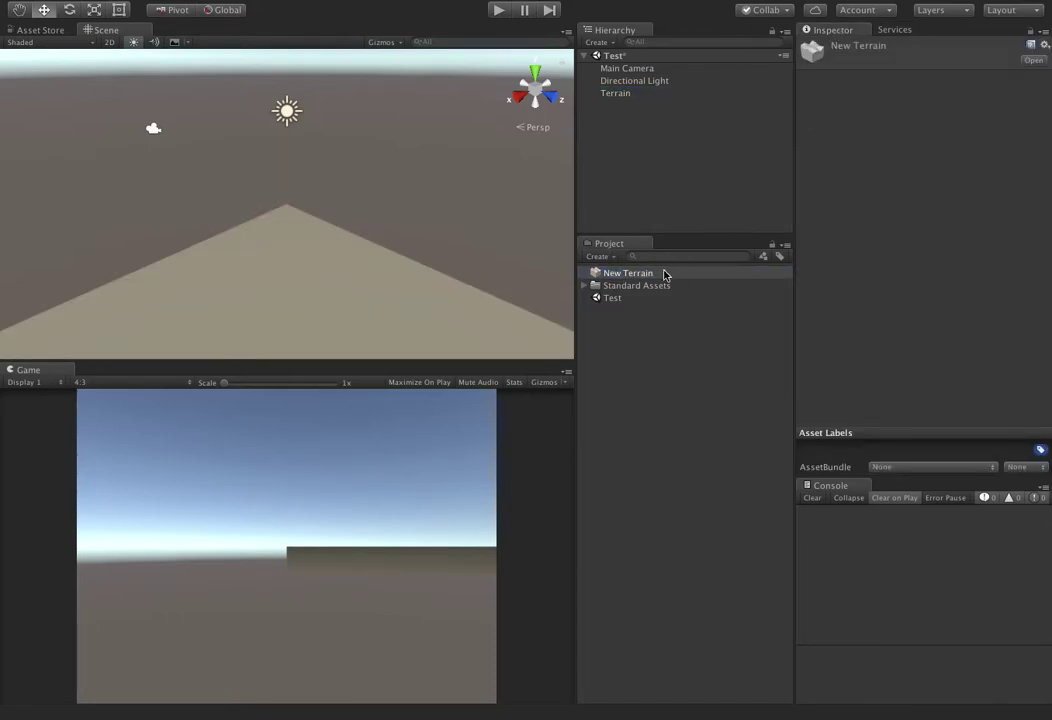
left_click(616, 274)
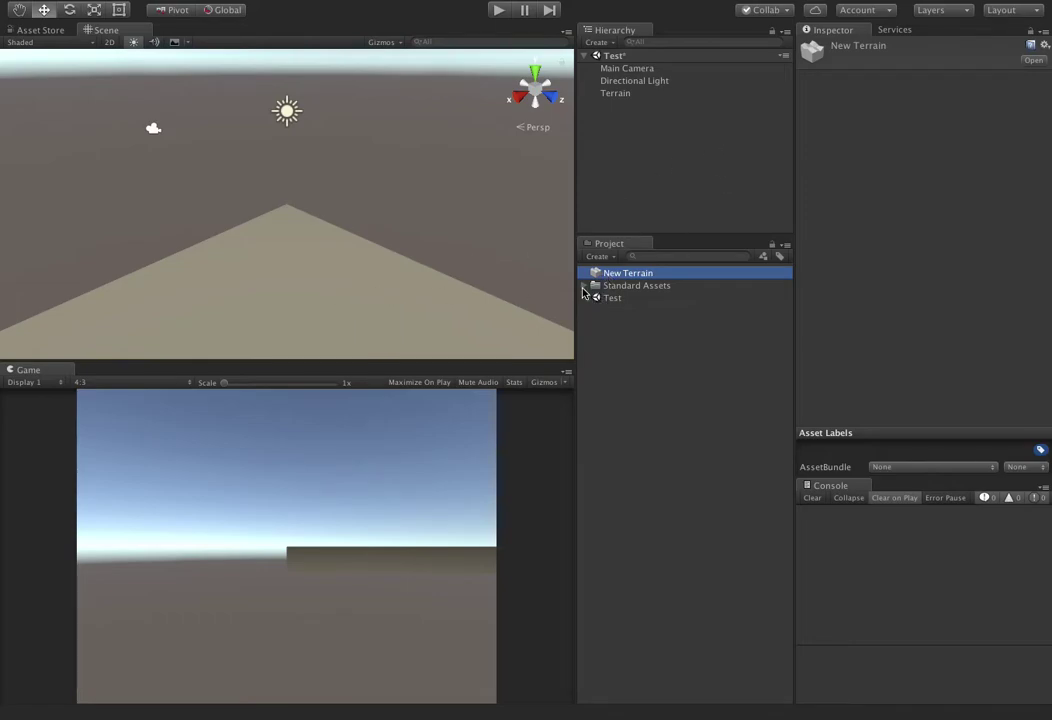
- Select the terrain in the scene and examine its full extent from above
left_click(336, 263)
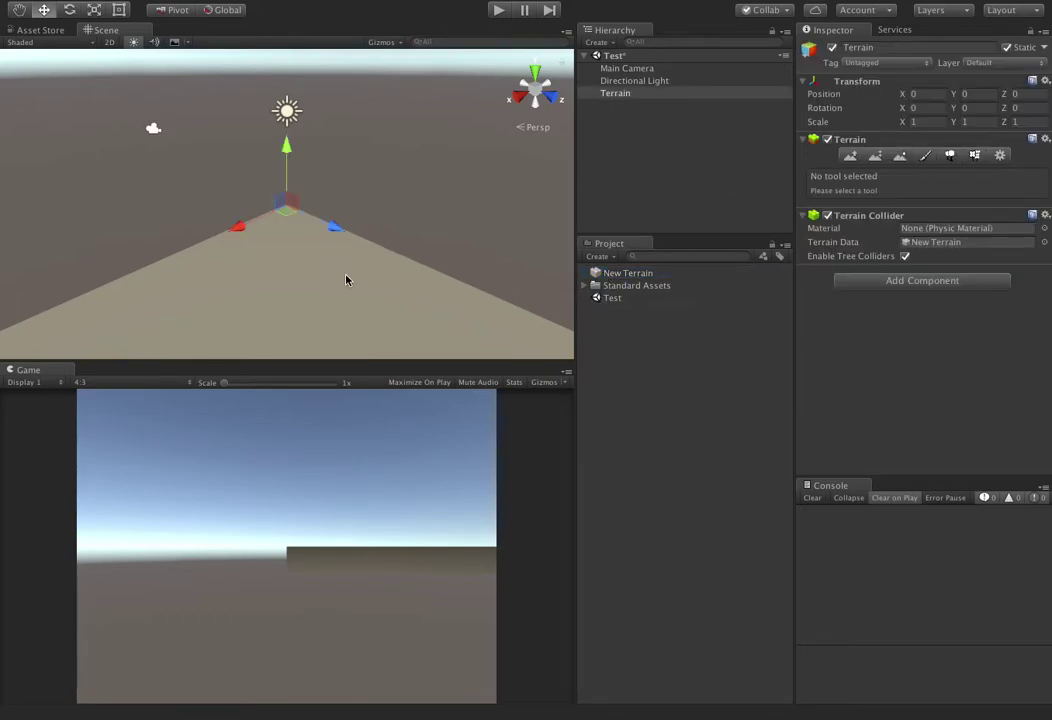
middle_click_drag(279, 318, 261, 221)
right_click_drag(261, 221, 467, 368)
scroll(285, 233, "down", 6)
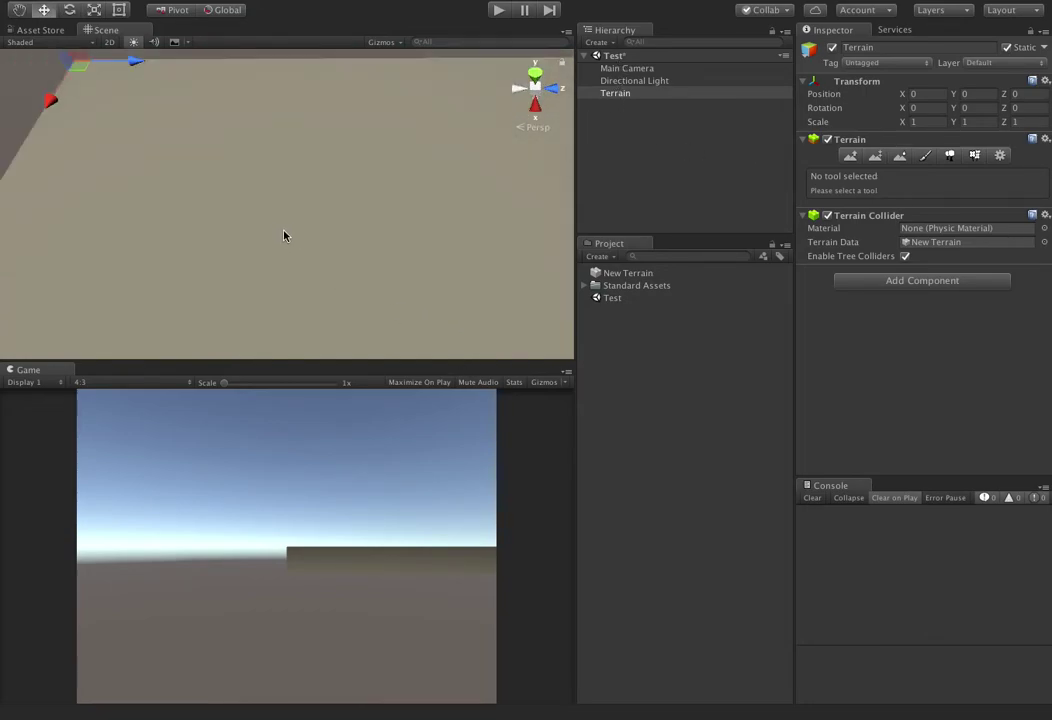
middle_click_drag(395, 258, 277, 185)
scroll(274, 186, "down", 6)
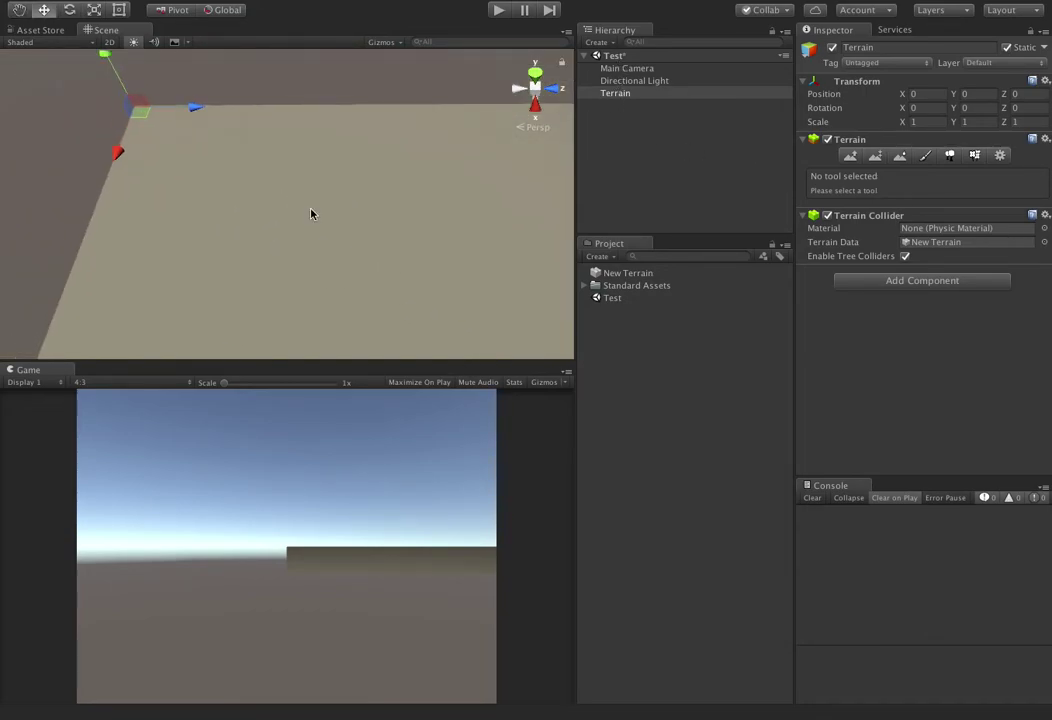
middle_click_drag(372, 238, 282, 204)
scroll(310, 228, "down", 5)
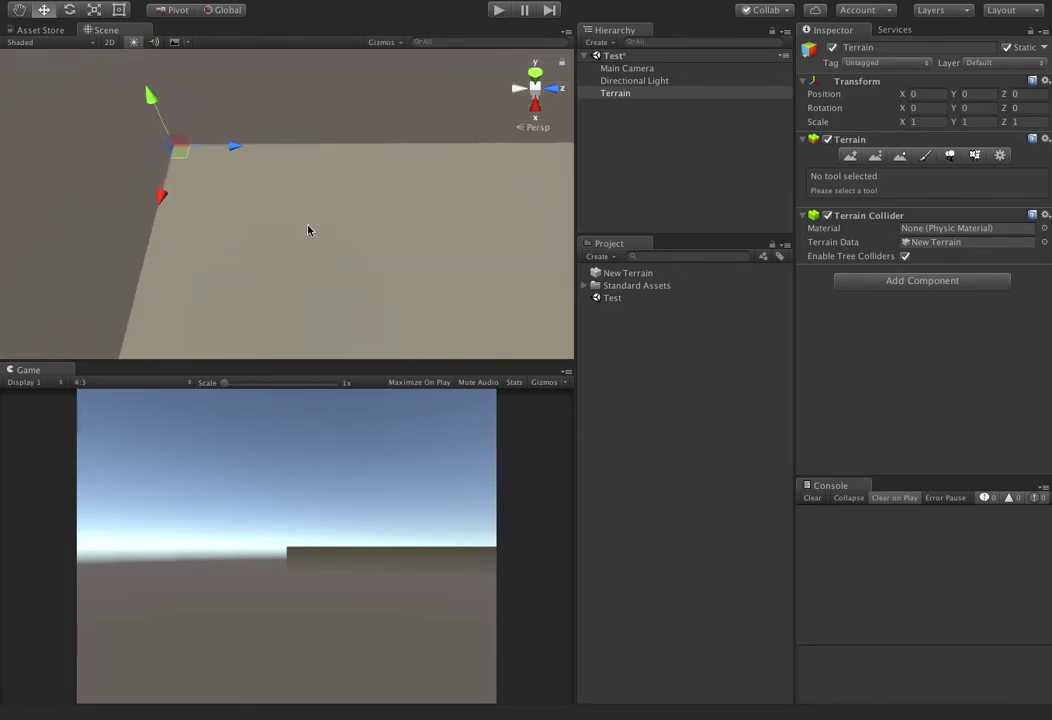
middle_click_drag(390, 262, 202, 197)
scroll(430, 232, "down", 5)
middle_click_drag(418, 242, 390, 155)
scroll(383, 157, "down", 4)
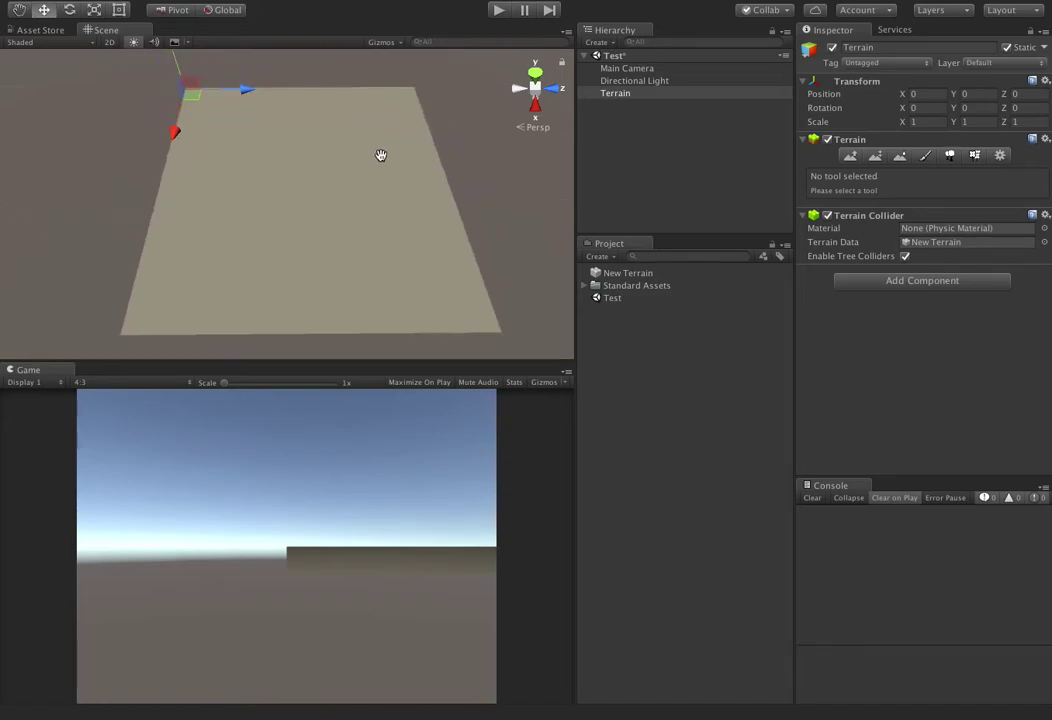
left_click_drag(368, 267, 351, 247)
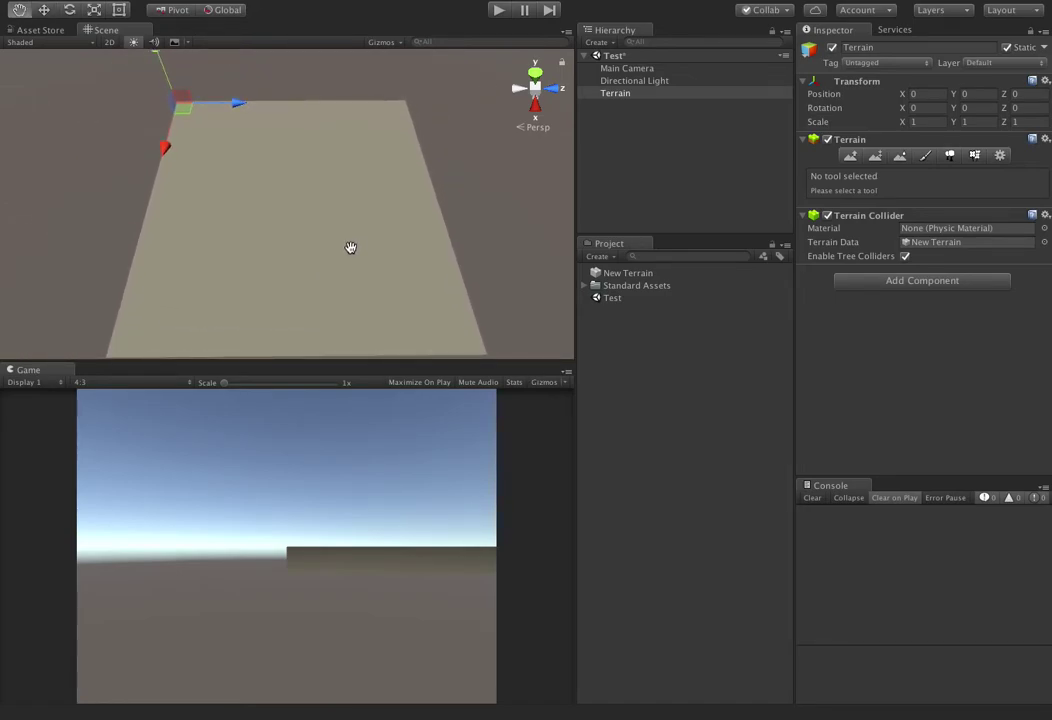
key("w")
scroll(358, 245, "down", 2)
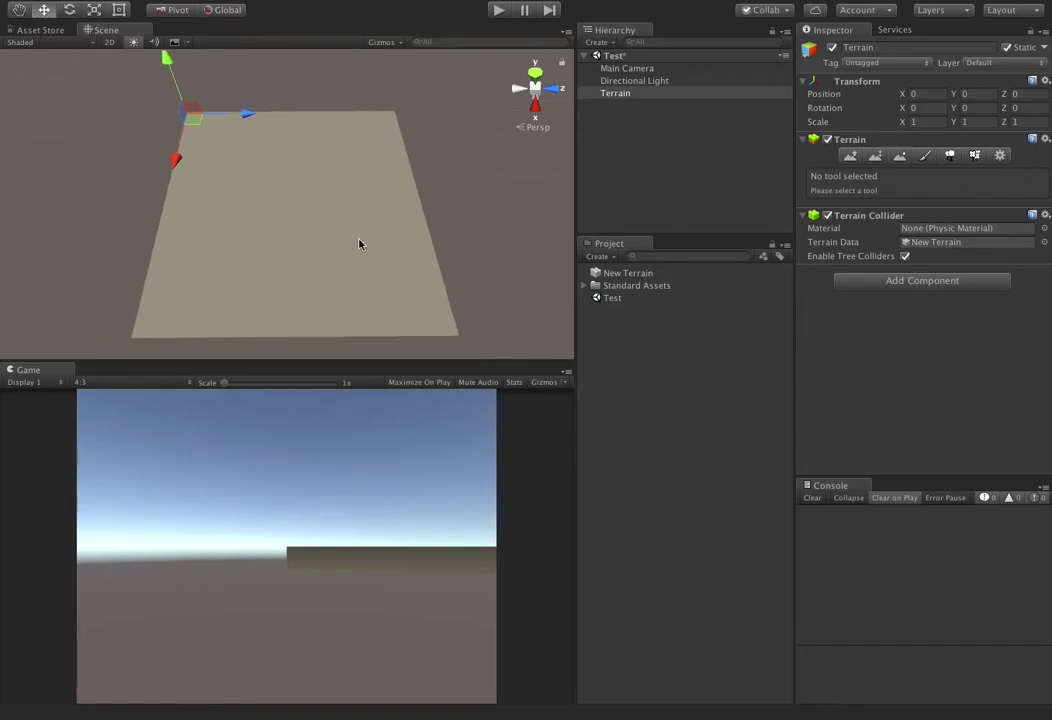
- Raise a mountain ridge around all four edges of the terrain with the soft round brush, size 58 and opacity 54
left_click(850, 156)
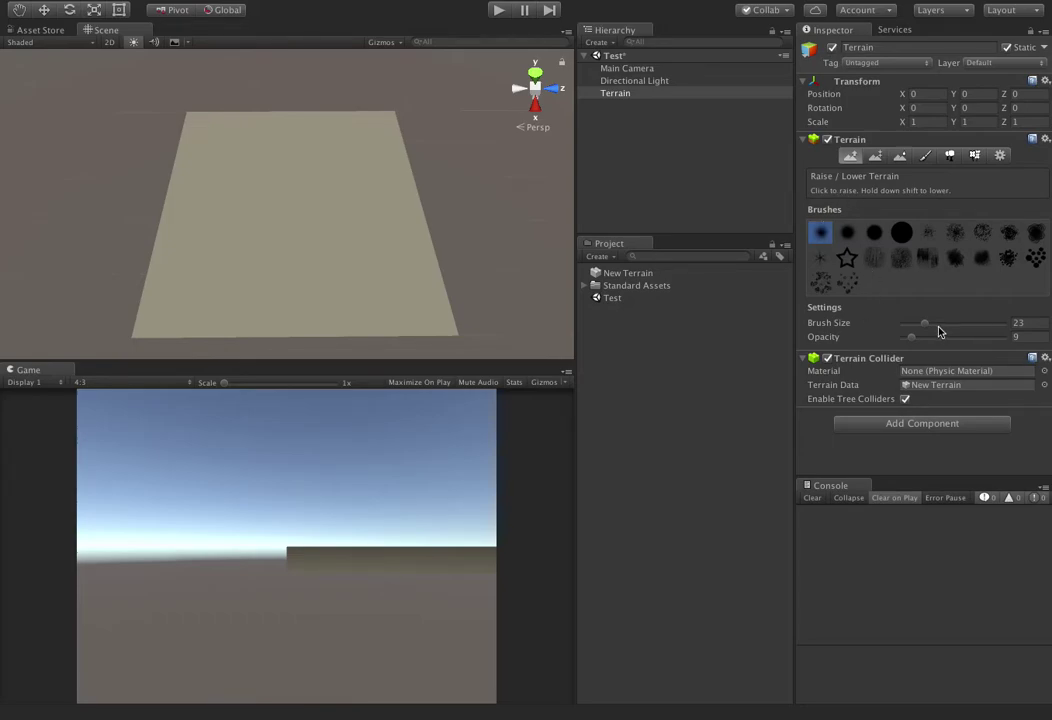
left_click_drag(927, 330, 964, 329)
left_click_drag(912, 337, 957, 344)
mouse_move(193, 118)
left_mouse_down()
mouse_move(268, 114)
mouse_move(189, 124)
mouse_move(186, 155)
mouse_move(194, 128)
mouse_move(201, 137)
mouse_move(281, 127)
mouse_move(264, 122)
mouse_move(381, 121)
mouse_move(409, 181)
mouse_move(437, 317)
left_mouse_up()
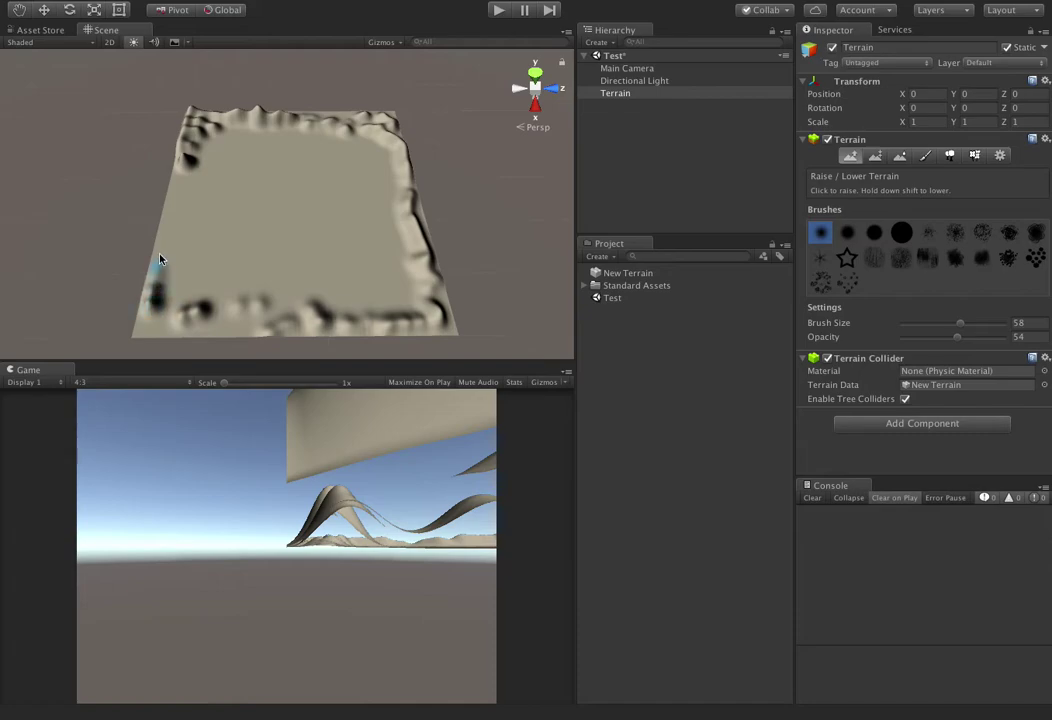
left_click_drag(182, 165, 170, 228)
mouse_move(168, 316)
left_mouse_down()
mouse_move(369, 326)
mouse_move(430, 312)
mouse_move(425, 200)
mouse_move(408, 142)
left_mouse_up()
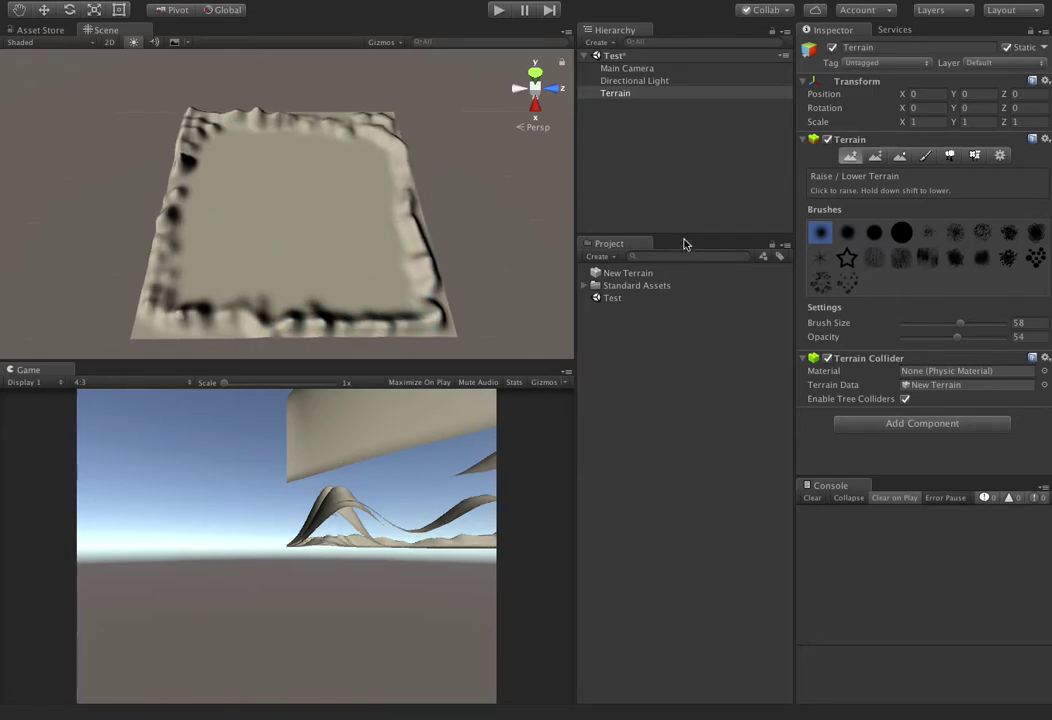
- Raise more hills along the inside of the mountain border using the third round brush at opacity 17
left_click(875, 234)
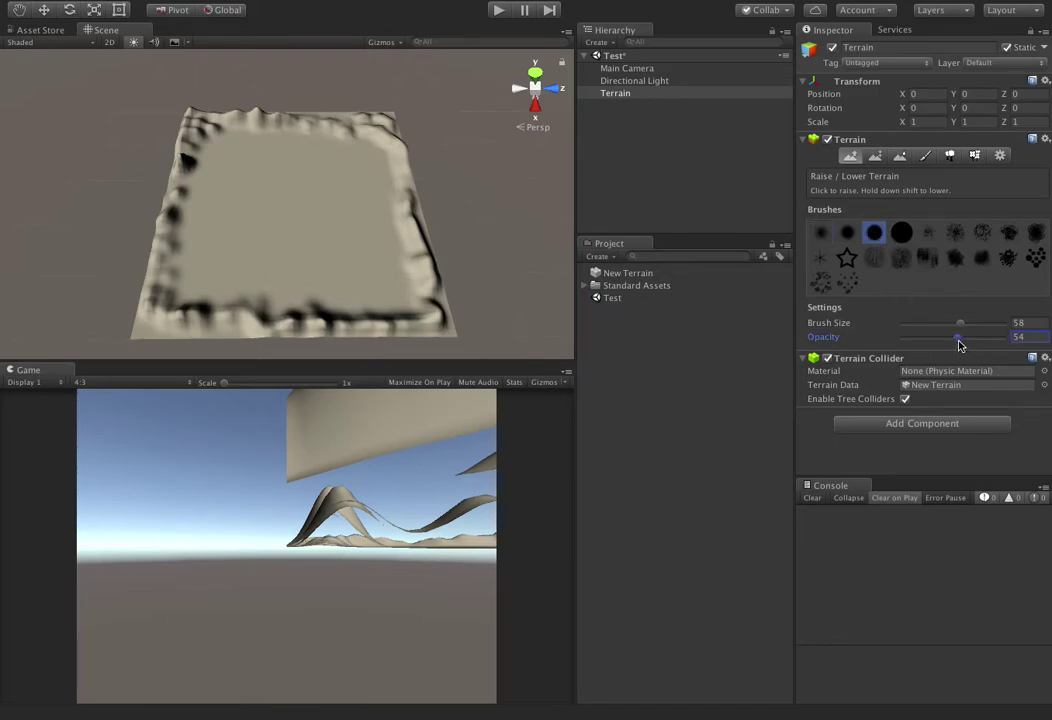
left_click_drag(963, 343, 972, 343)
left_click(920, 338)
mouse_move(229, 320)
left_mouse_down()
mouse_move(160, 308)
mouse_move(162, 228)
mouse_move(188, 117)
mouse_move(385, 125)
mouse_move(409, 170)
mouse_move(421, 258)
left_mouse_up()
mouse_move(341, 325)
left_mouse_down()
mouse_move(416, 288)
mouse_move(405, 181)
mouse_move(350, 141)
left_mouse_up()
mouse_move(193, 214)
left_mouse_down()
mouse_move(183, 145)
mouse_move(223, 136)
mouse_move(168, 297)
mouse_move(286, 314)
mouse_move(430, 310)
mouse_move(419, 301)
left_mouse_up()
- Roughen the ground along the inner border with the textured brush beside the star, raising it at opacity 2
mouse_move(326, 276)
middle_mouse_down()
mouse_move(326, 174)
mouse_move(322, 301)
middle_mouse_up()
scroll(318, 271, "up", 5)
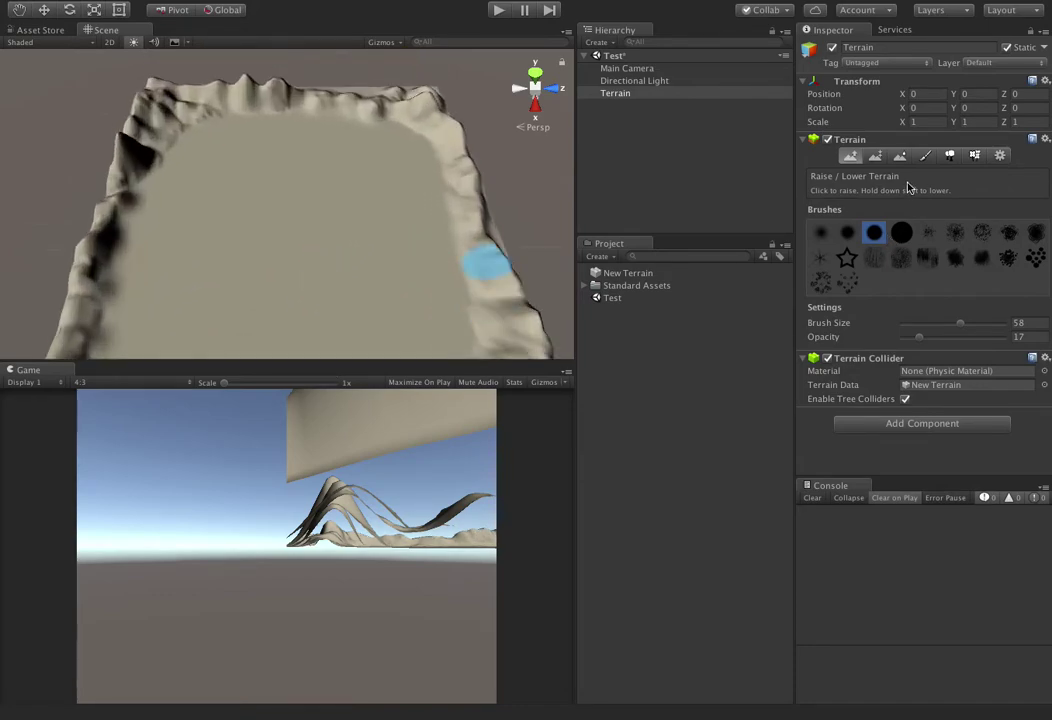
left_click(873, 258)
left_click_drag(921, 346, 906, 343)
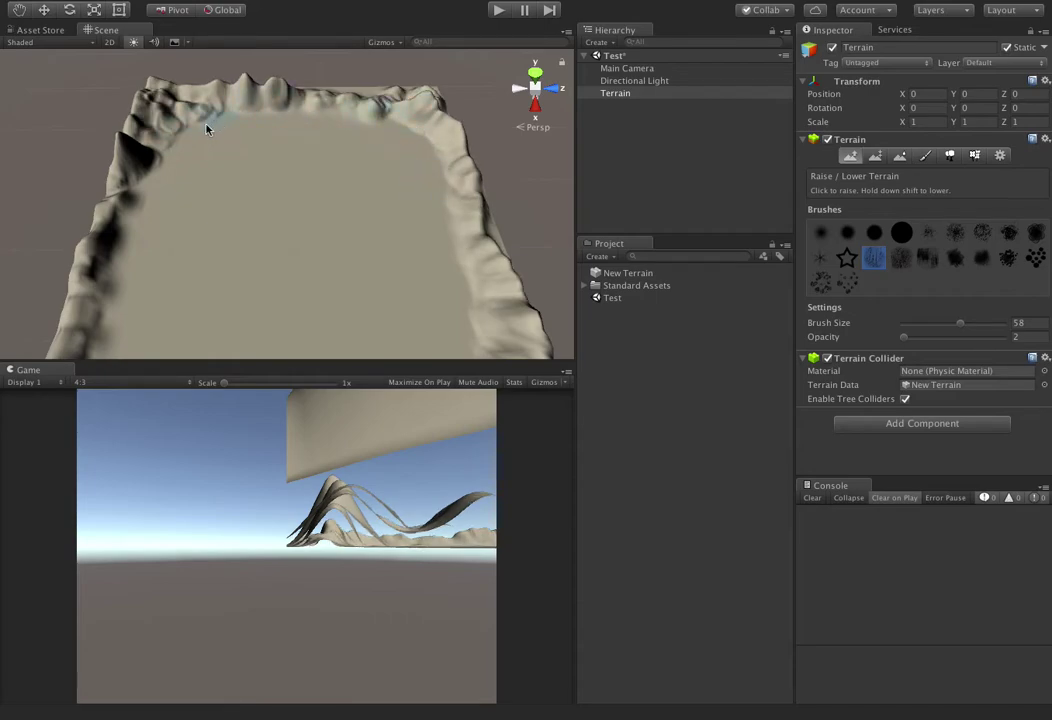
scroll(451, 230, "down", 3)
mouse_move(150, 298)
left_mouse_down()
mouse_move(176, 324)
mouse_move(372, 350)
mouse_move(423, 310)
left_mouse_up()
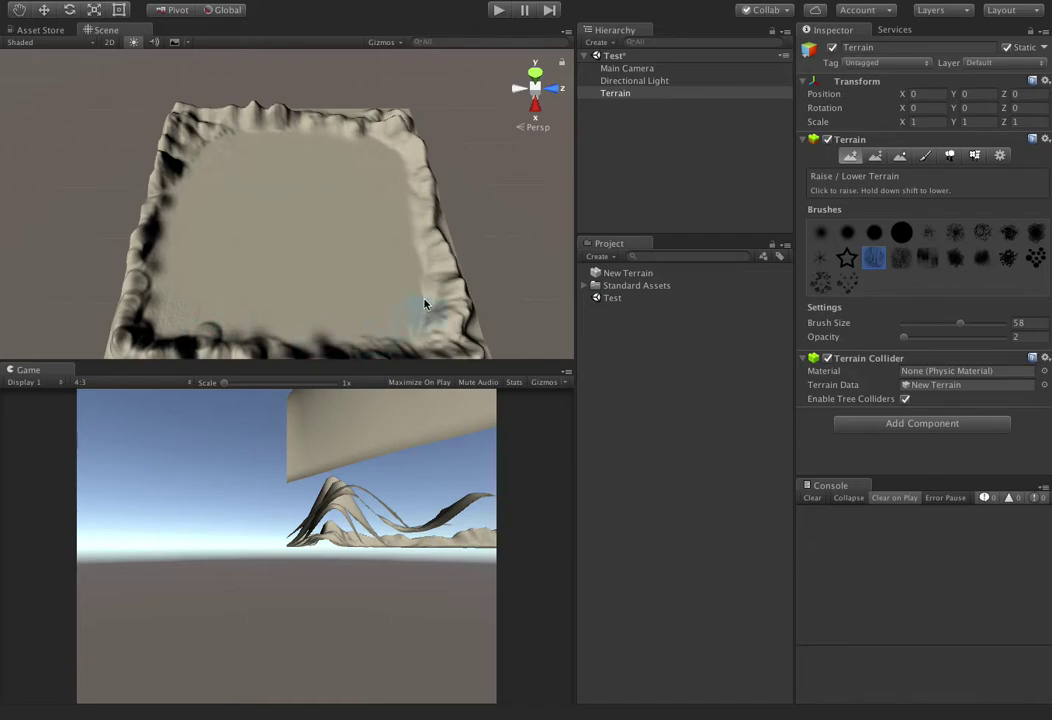
mouse_move(406, 209)
left_mouse_down()
mouse_move(369, 134)
mouse_move(242, 136)
mouse_move(218, 157)
mouse_move(455, 232)
left_mouse_up()
scroll(291, 290, "up", 5)
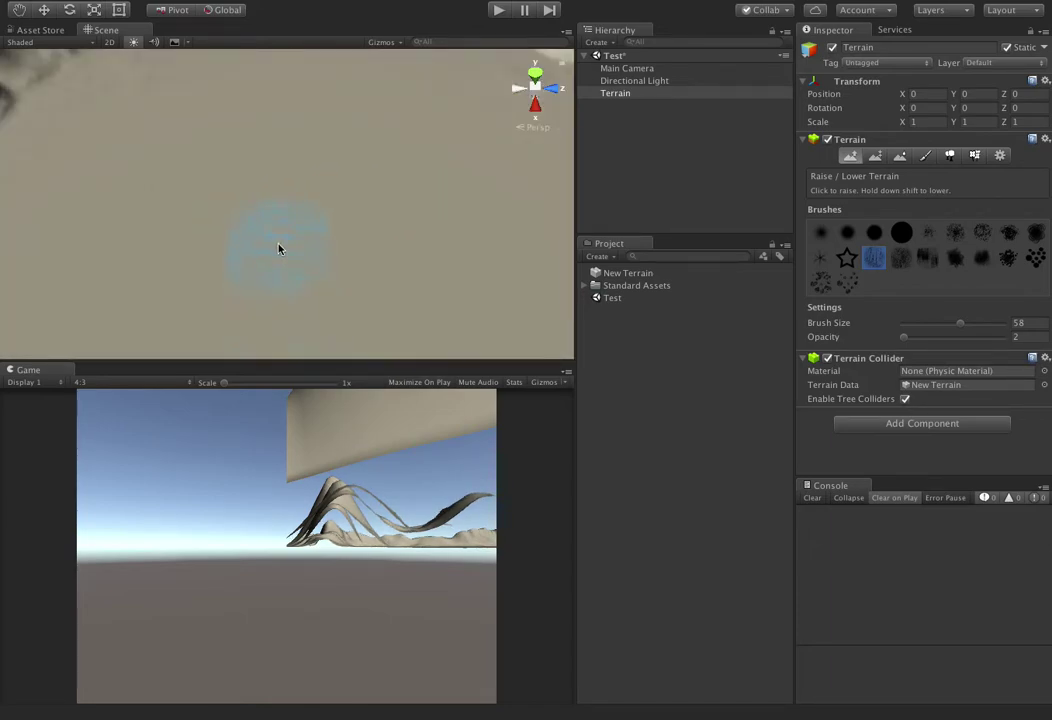
scroll(330, 280, "down", 3)
mouse_move(442, 286)
middle_mouse_down()
mouse_move(131, 144)
mouse_move(322, 216)
mouse_move(325, 230)
mouse_move(331, 141)
mouse_move(326, 202)
middle_mouse_up()
scroll(322, 230, "down", 3)
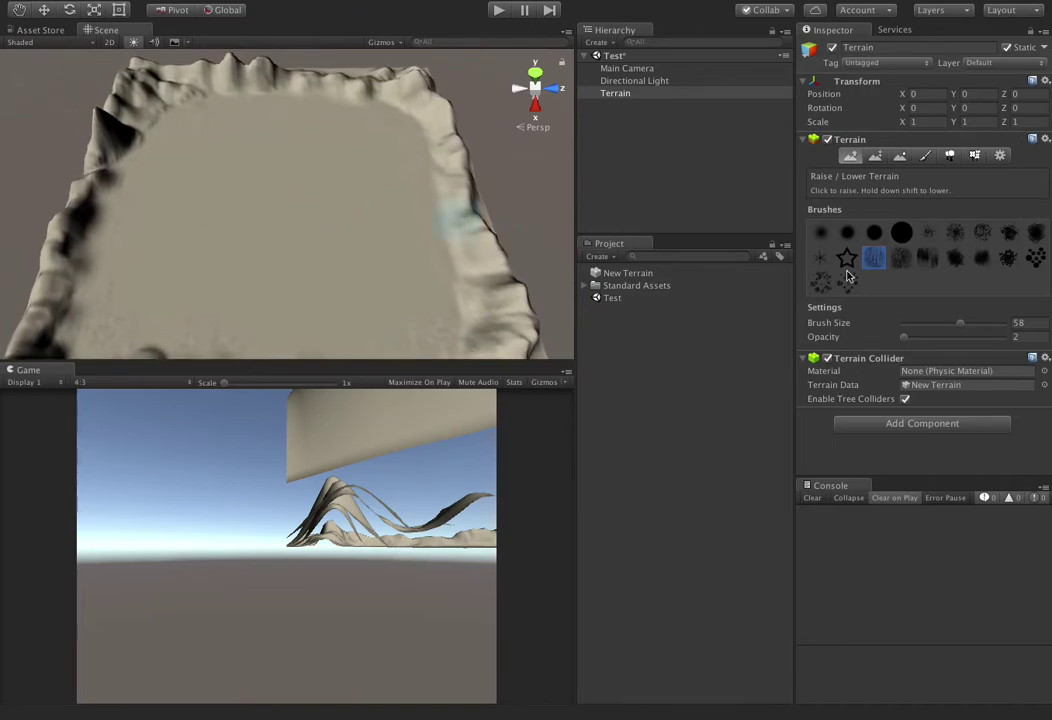
- Switch the terrain to texture painting and add GrassHillAlbedo as its base texture
left_click(931, 160)
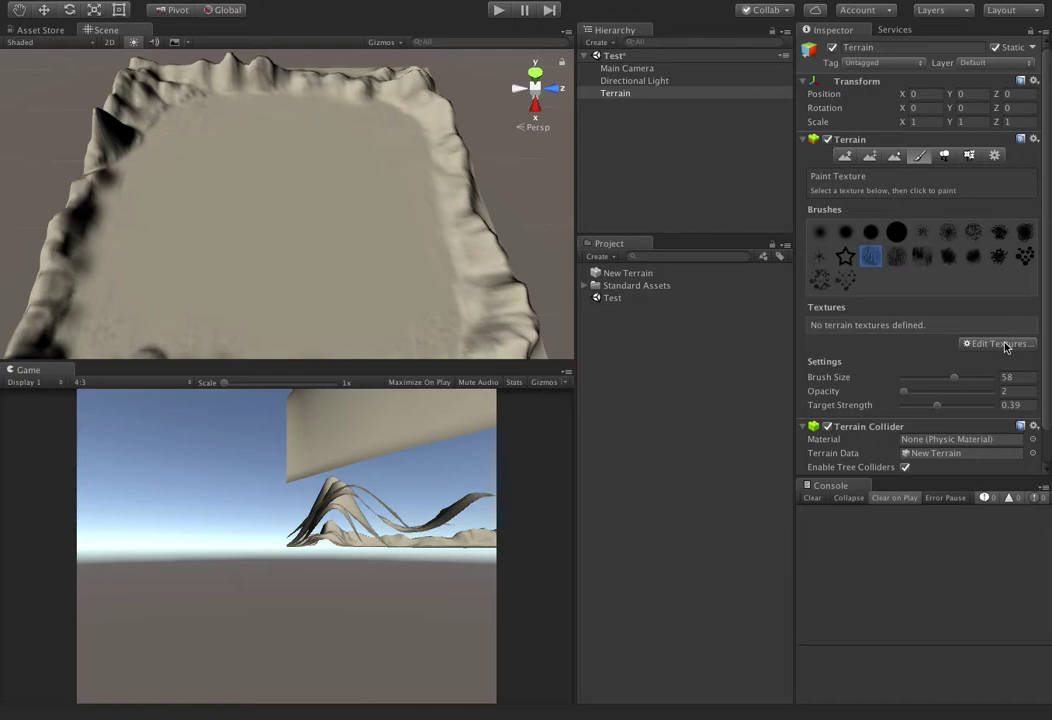
left_click(1004, 344)
left_click(945, 351)
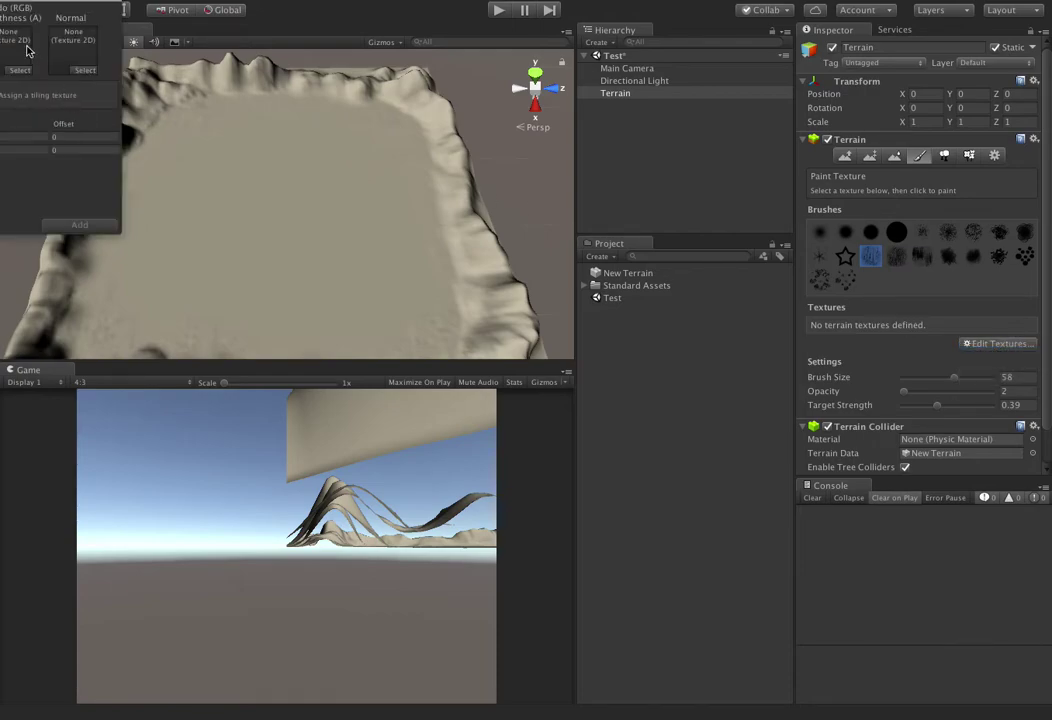
left_click_drag(54, 5, 104, 19)
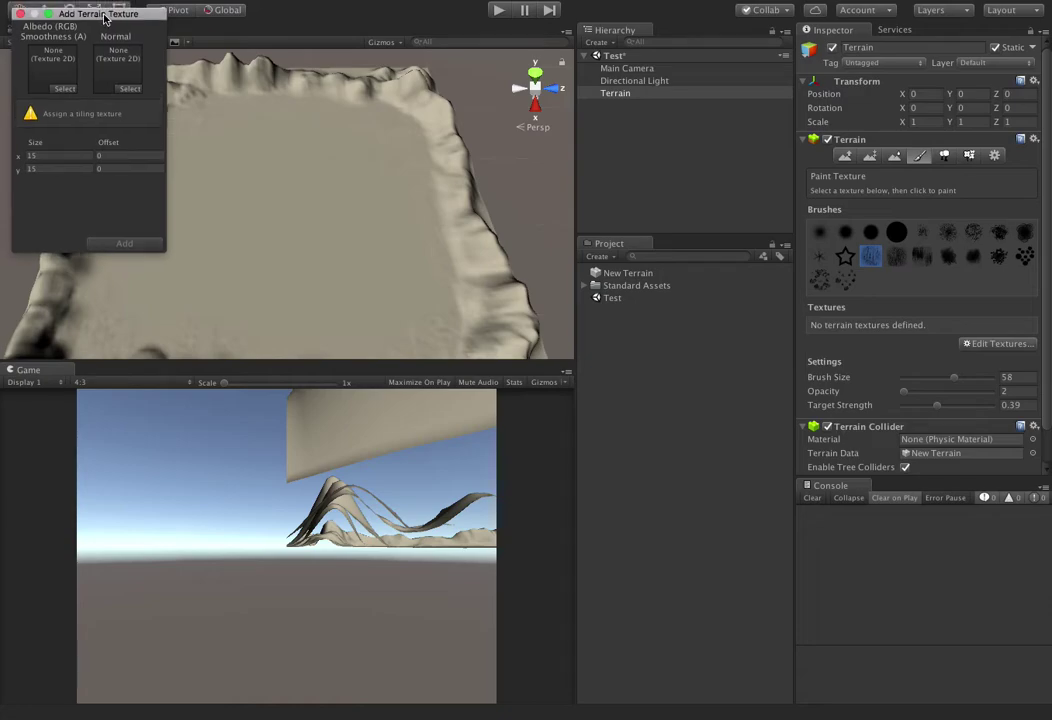
left_click(64, 89)
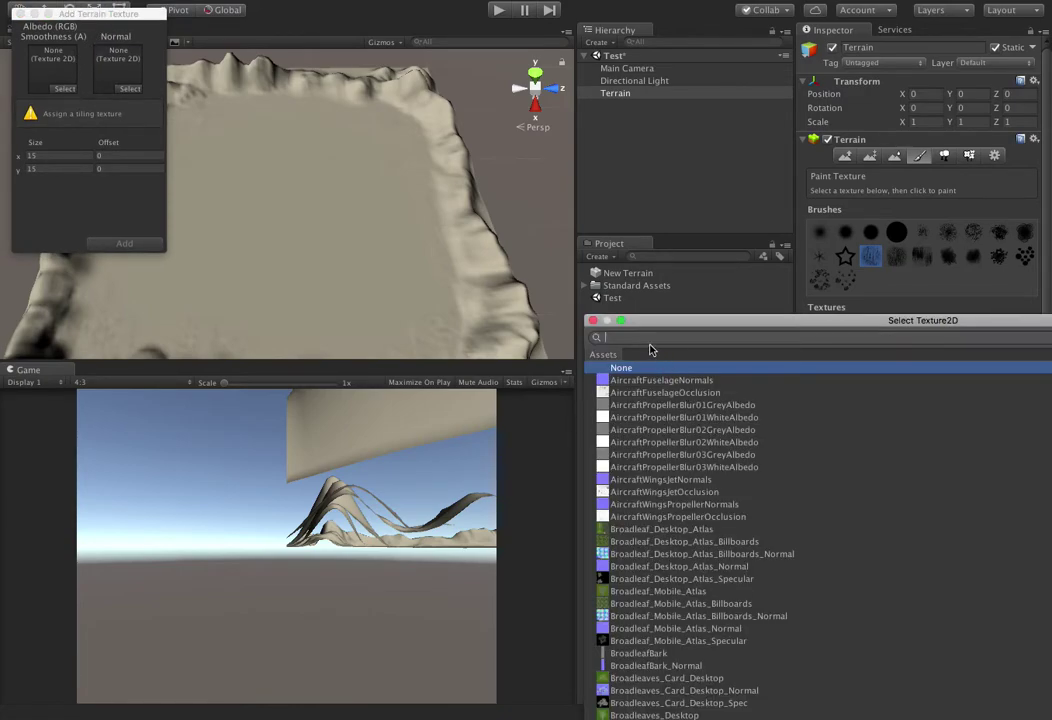
type("gra")
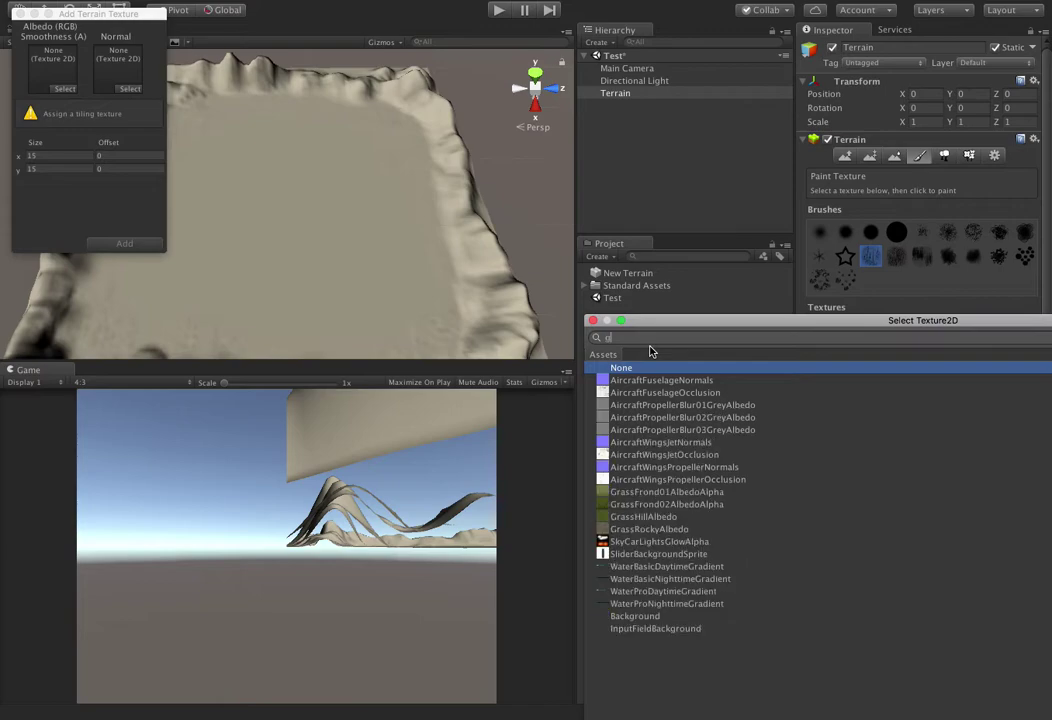
key("Down")
key("Down")
key("Down")
key("Return")
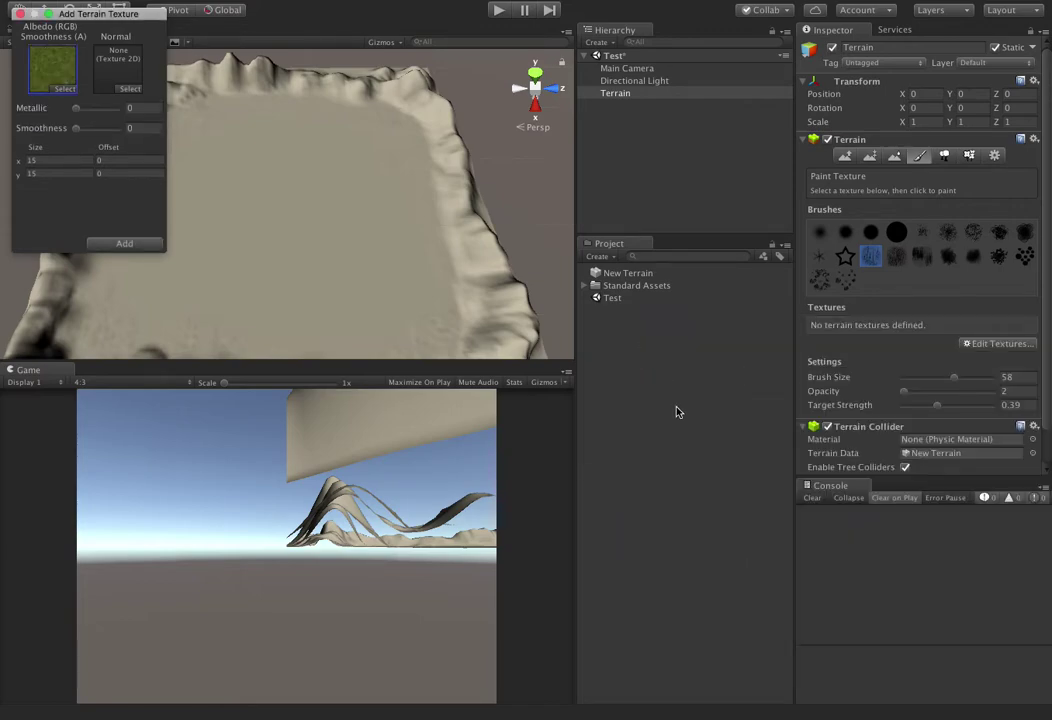
left_click(133, 244)
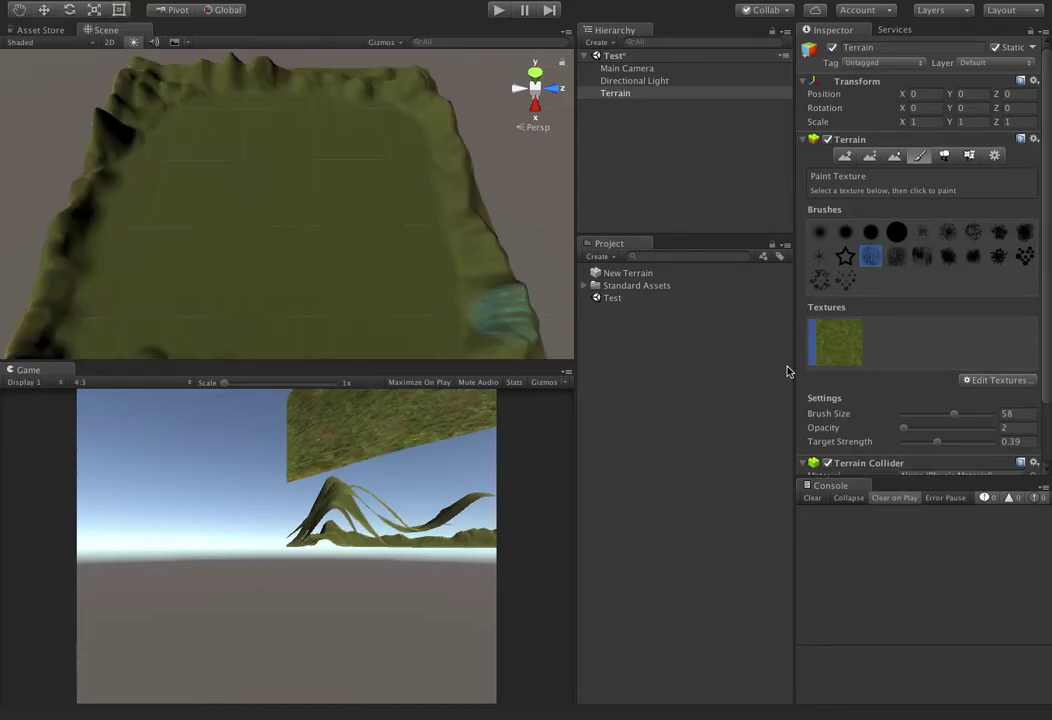
- Add SandAlbedo as a second terrain texture
left_click(972, 379)
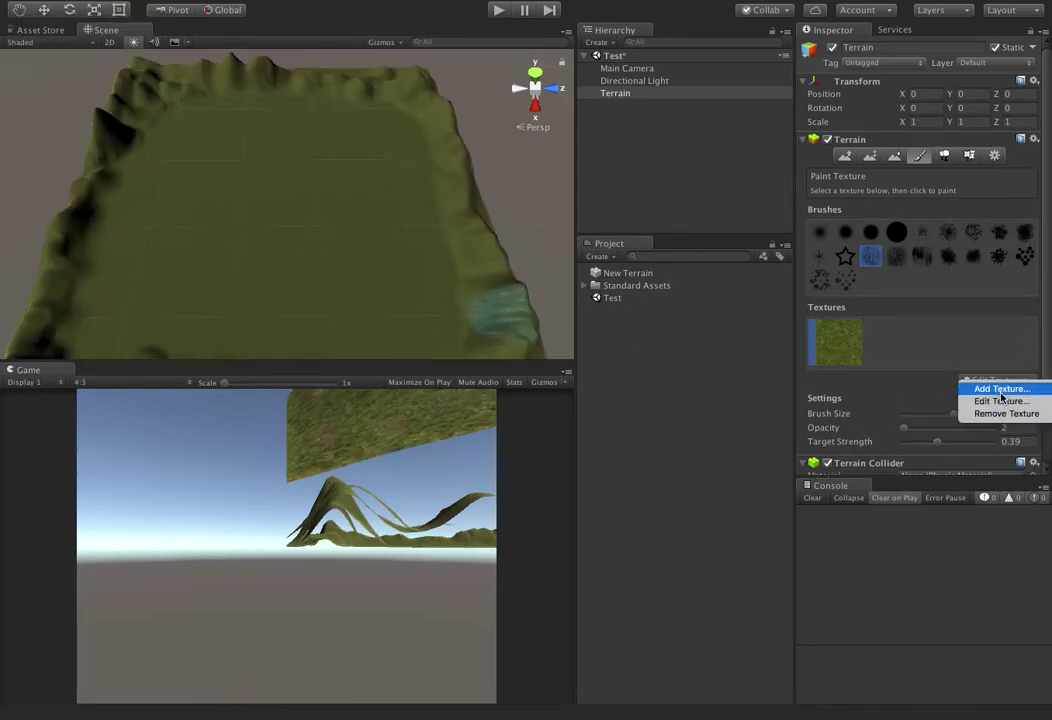
left_click(995, 388)
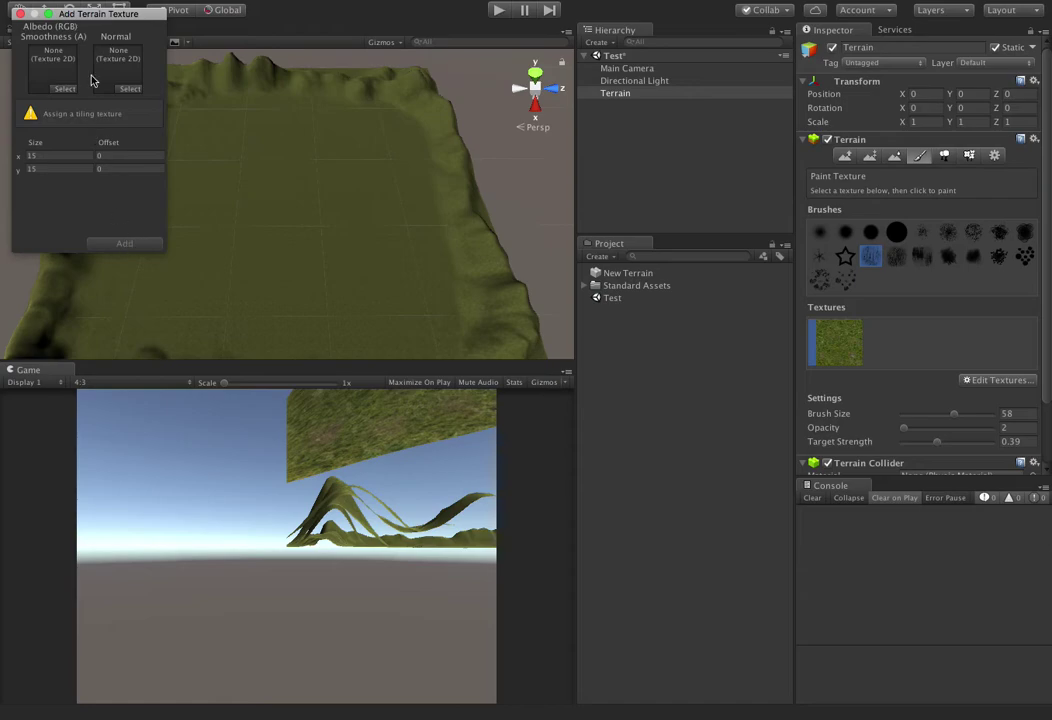
left_click(62, 87)
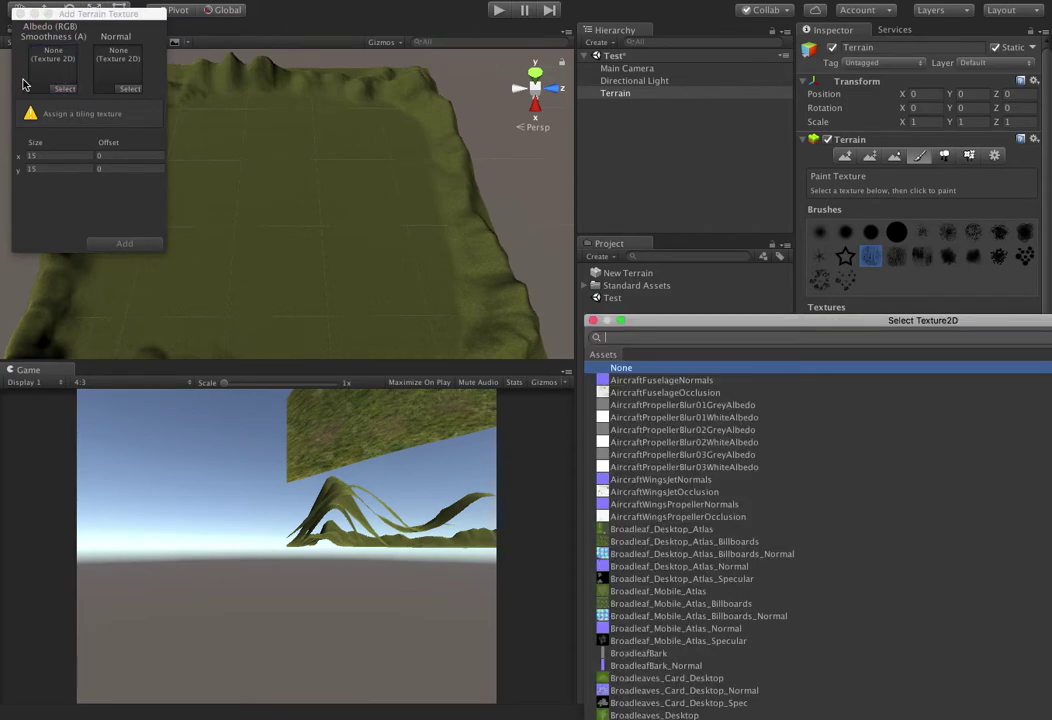
type("sand")
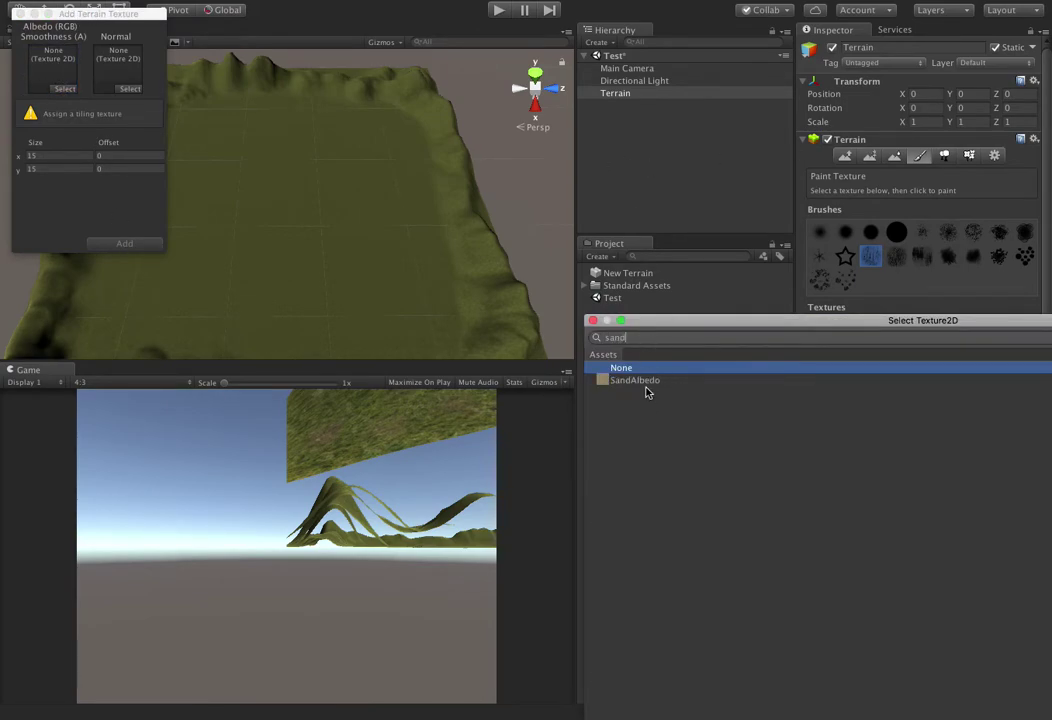
double_click(646, 382)
left_click(124, 243)
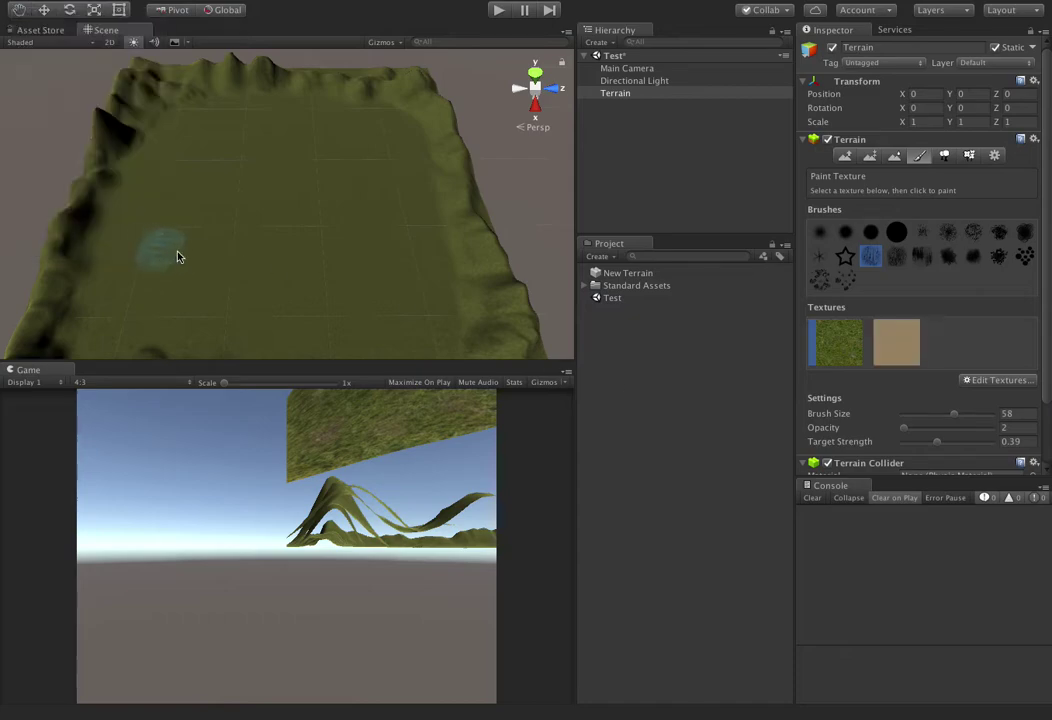
- Add a third terrain texture using MudRockyAlbedoSpecular as albedo and MudRockyNormals as the normal map
left_click(1022, 380)
left_click(1005, 388)
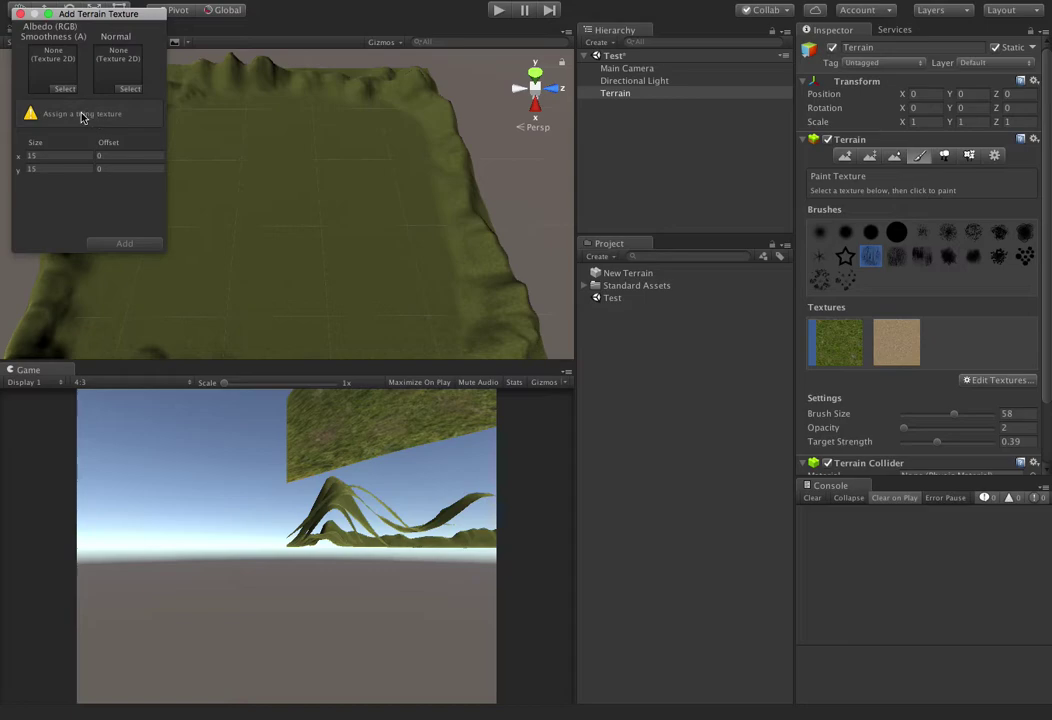
left_click(65, 89)
type("mud")
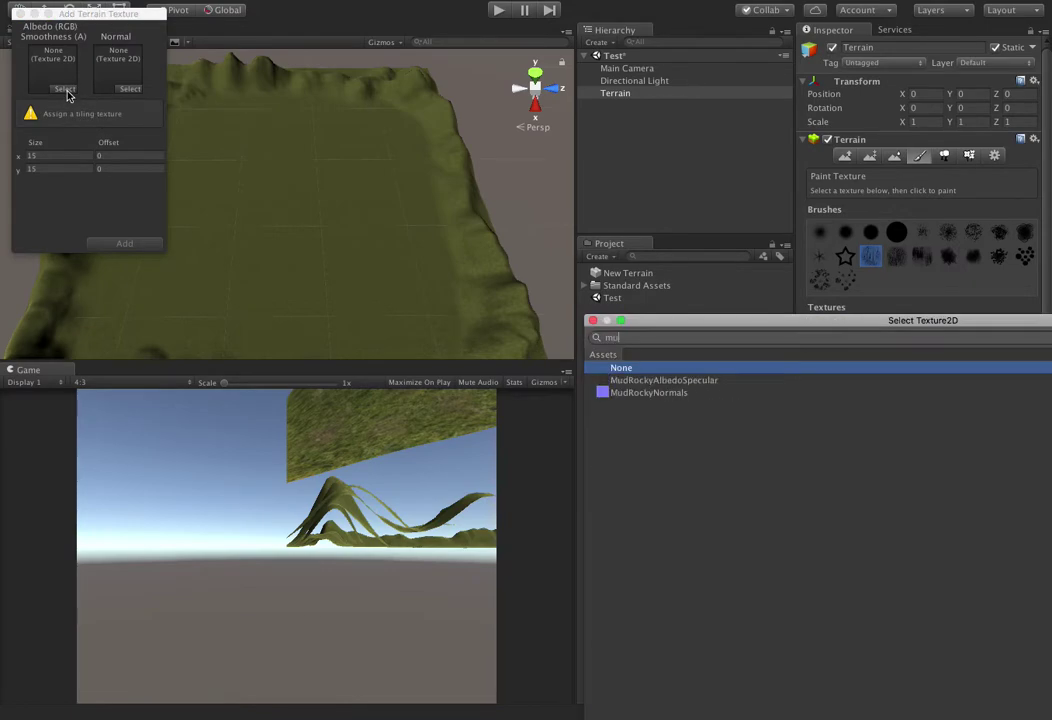
double_click(665, 381)
left_click(130, 89)
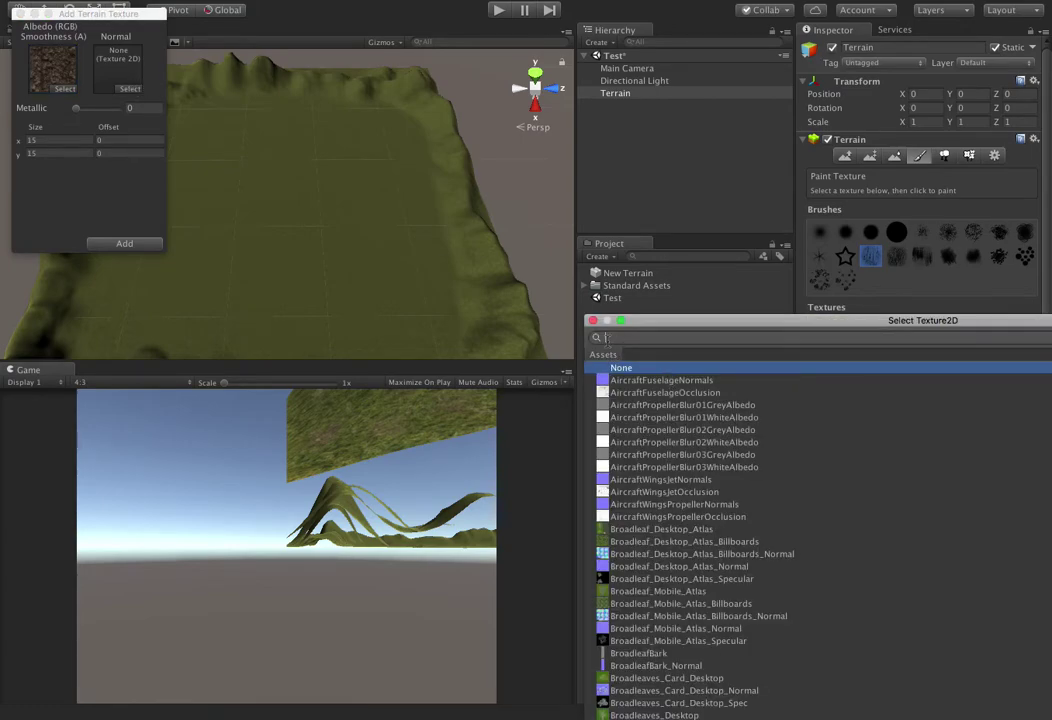
type("mud")
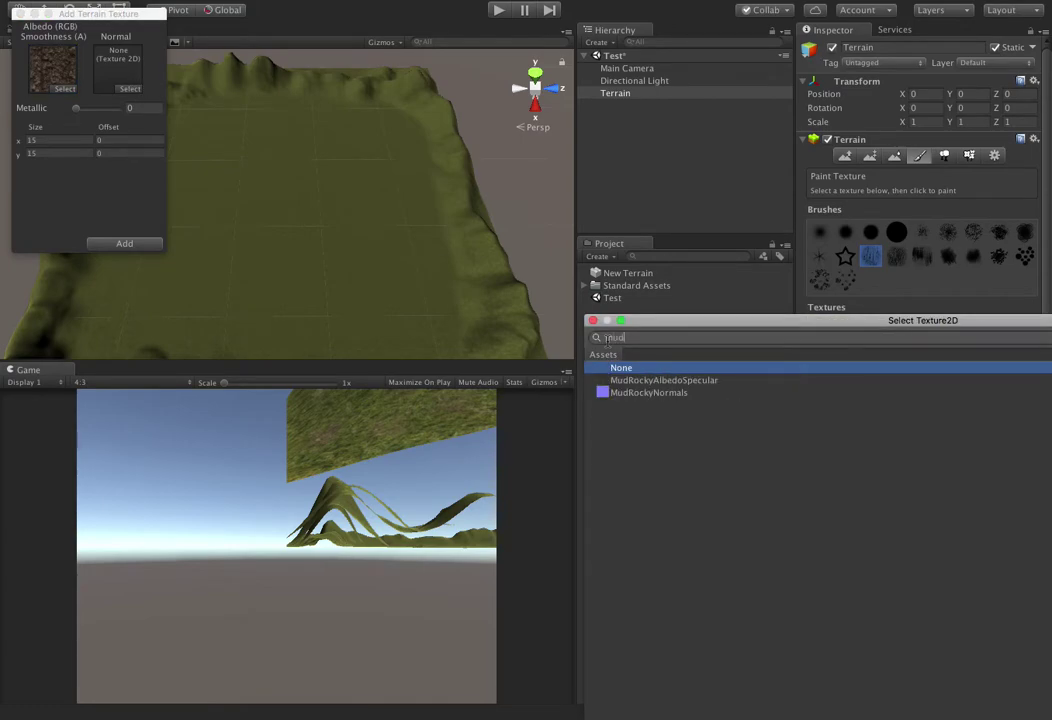
double_click(670, 394)
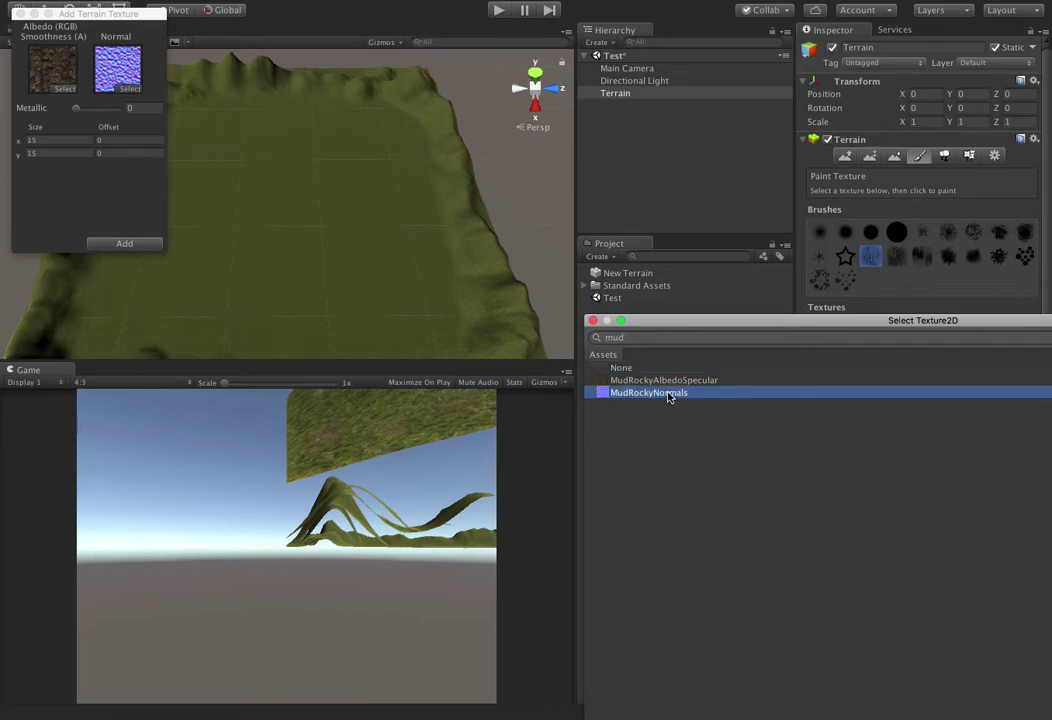
left_click(130, 243)
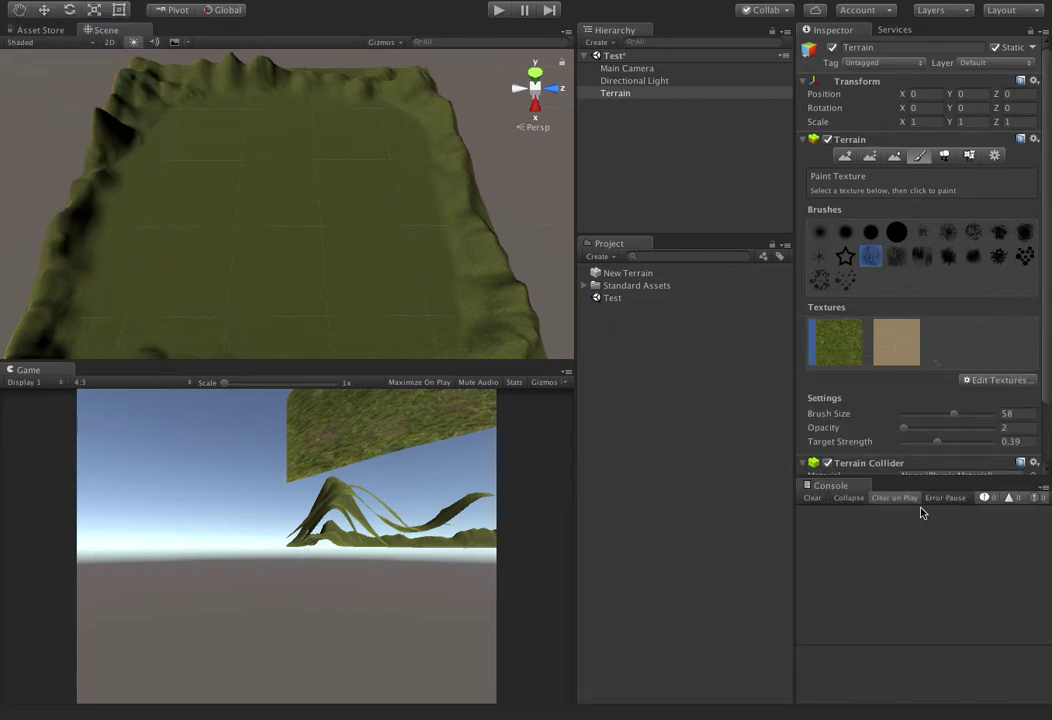
- Paint sand lightly over the terrain's middle with the first soft brush, size 85 and opacity 2, raising the target strength to 1
scroll(329, 306, "down", 5)
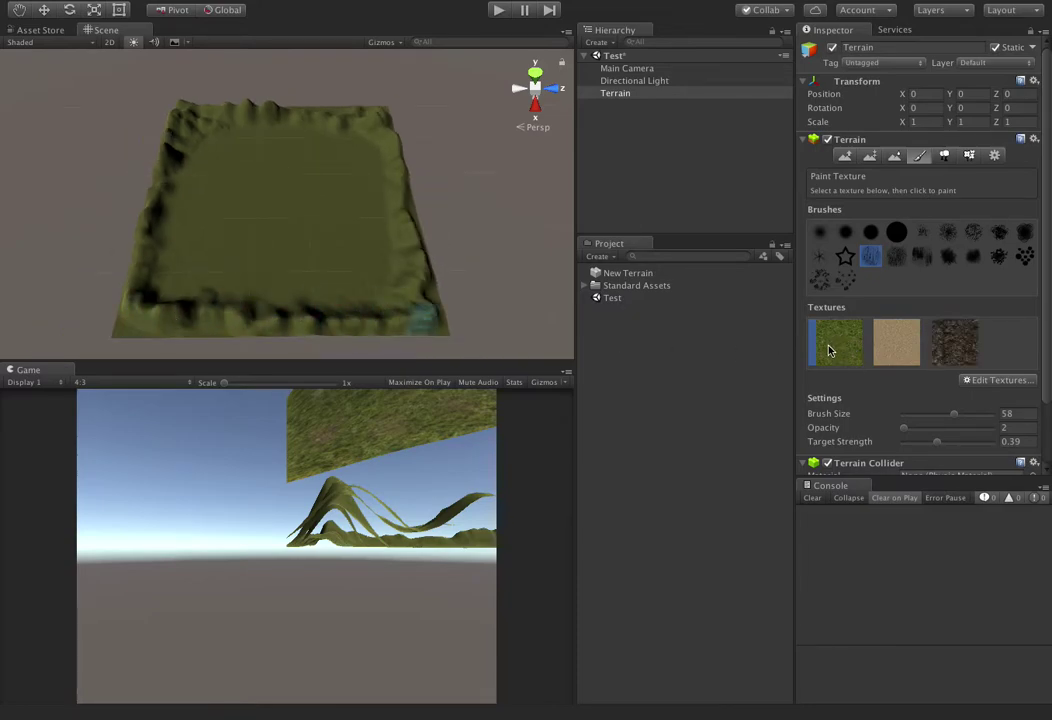
left_click(893, 352)
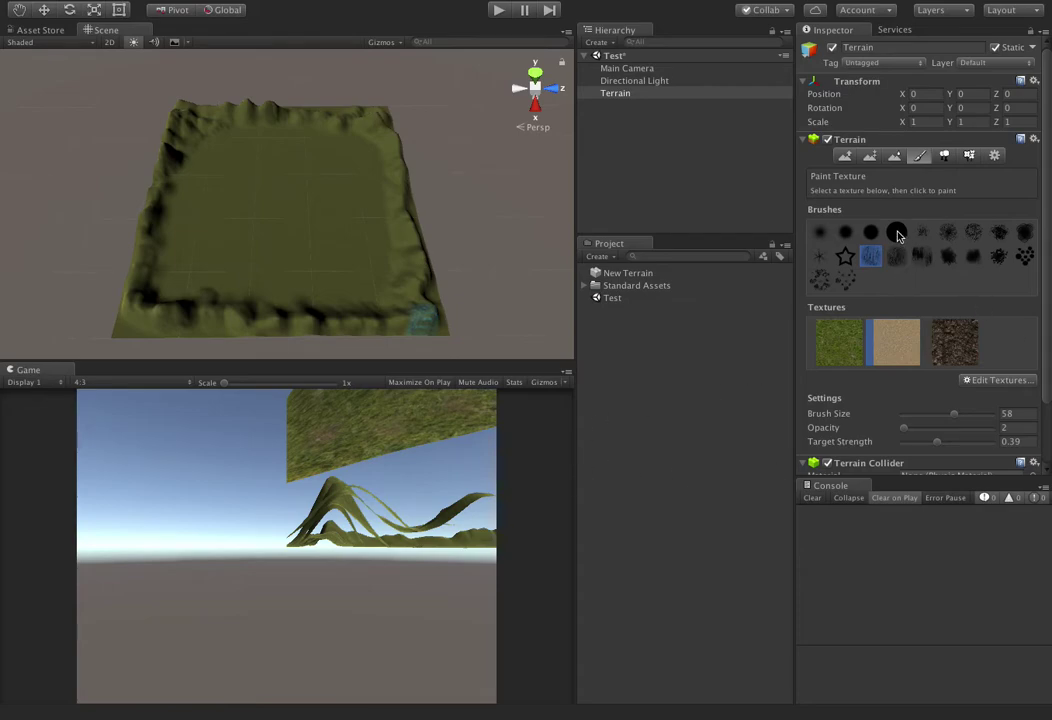
left_click(820, 234)
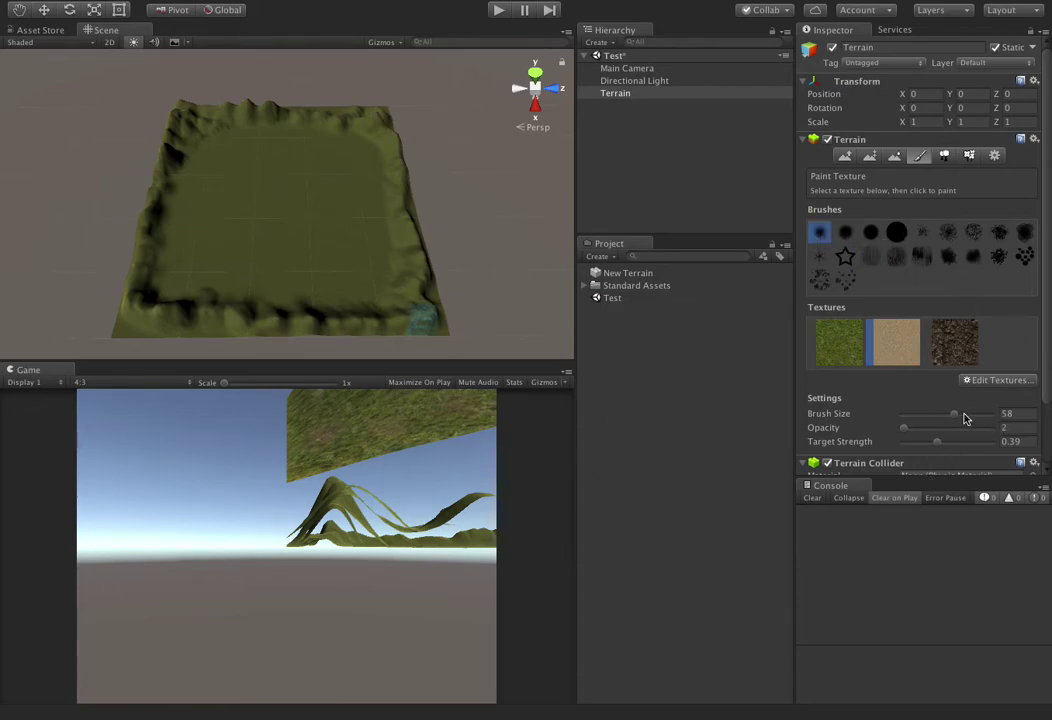
left_click_drag(966, 418, 983, 420)
mouse_move(292, 206)
left_mouse_down()
mouse_move(274, 162)
mouse_move(208, 237)
mouse_move(299, 169)
mouse_move(319, 221)
left_mouse_up()
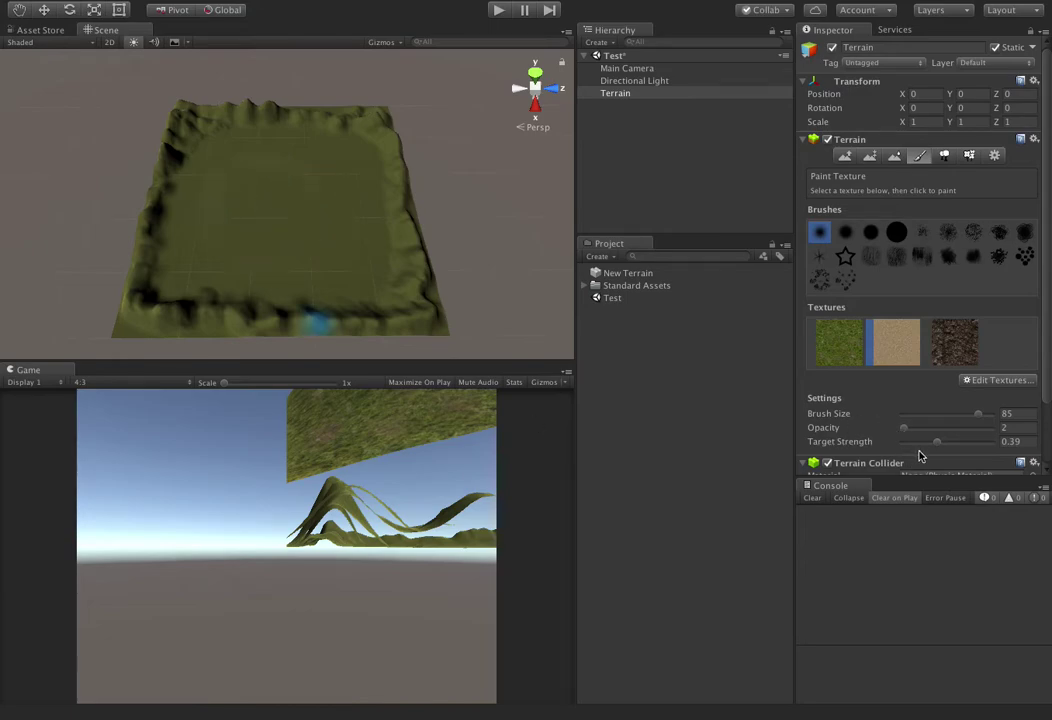
left_click_drag(937, 443, 995, 443)
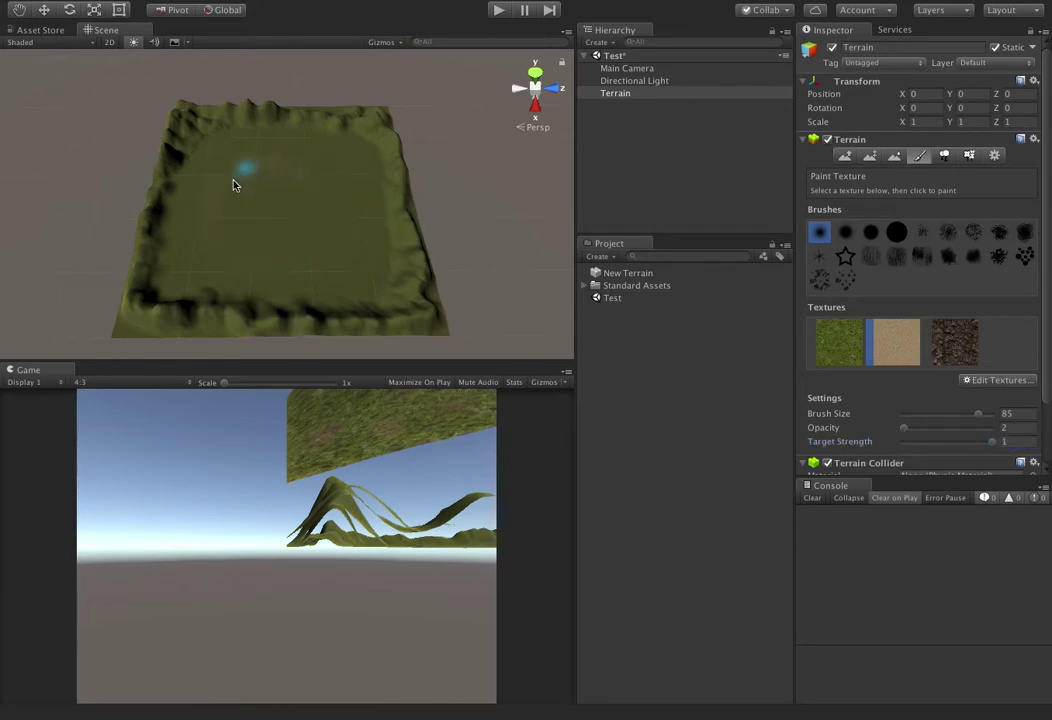
mouse_move(320, 227)
left_mouse_down()
mouse_move(289, 254)
mouse_move(254, 200)
mouse_move(274, 210)
left_mouse_up()
scroll(274, 210, "up", 5)
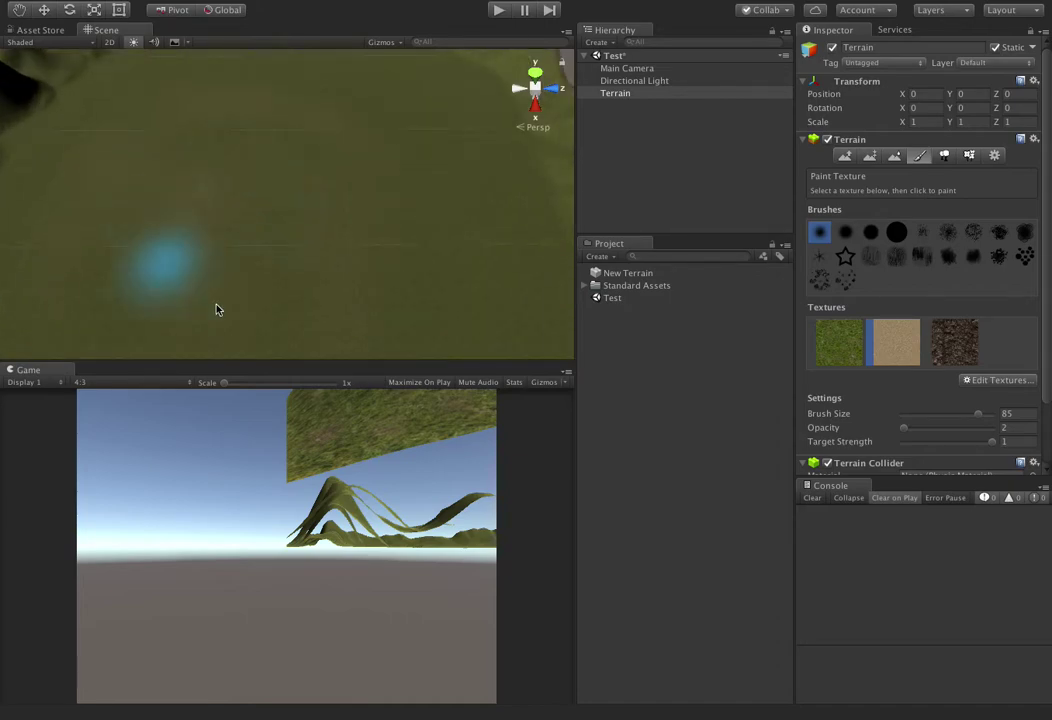
- Set the brush opacity to 66 and paint a large sand patch in the middle of the terrain
left_click(905, 430)
left_click_drag(905, 432, 961, 437)
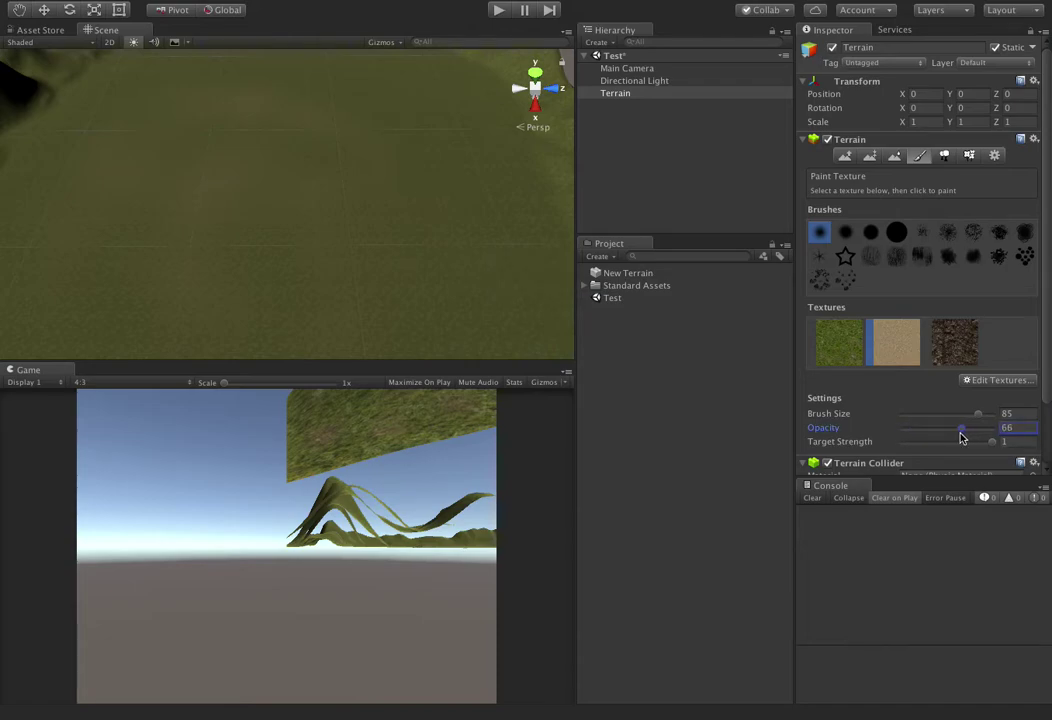
mouse_move(340, 140)
left_mouse_down()
mouse_move(144, 176)
mouse_move(355, 342)
mouse_move(282, 181)
mouse_move(390, 326)
mouse_move(319, 232)
left_mouse_up()
scroll(225, 223, "down", 5)
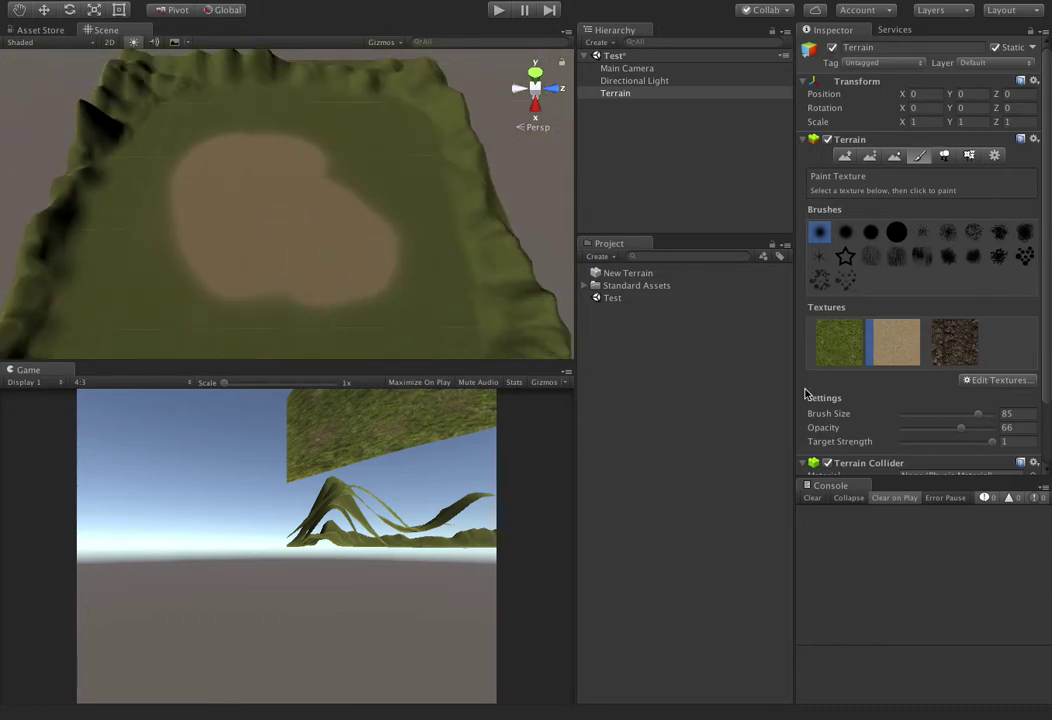
- Paint a mud patch inside the sand area at opacity 66 and extend its edge at opacity 21
left_click(946, 348)
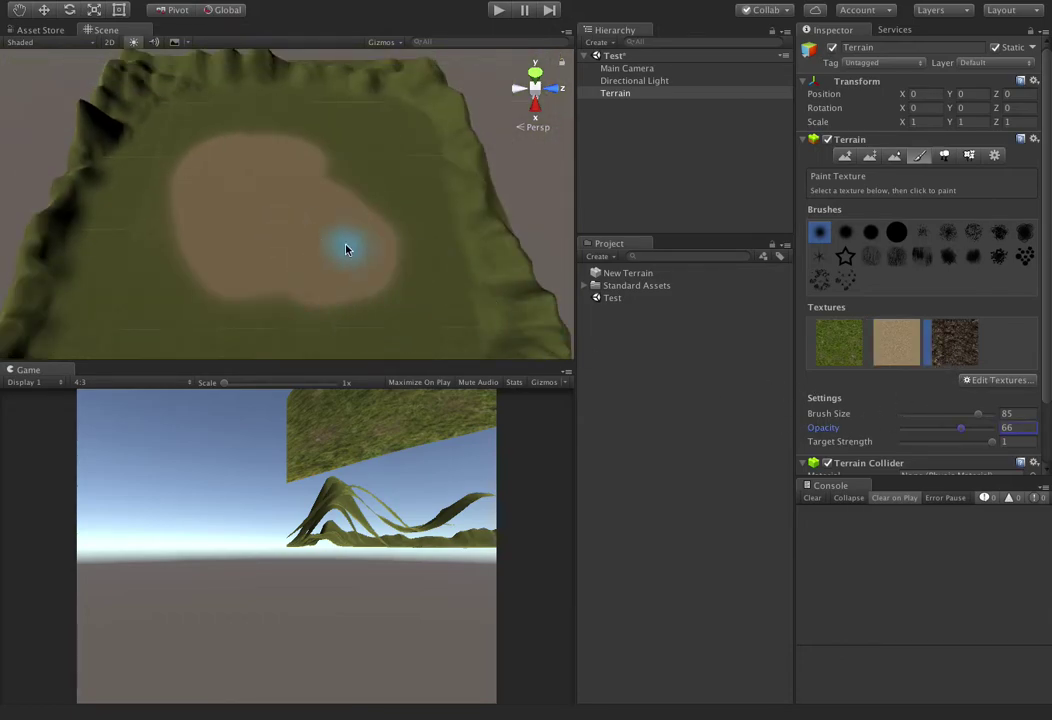
mouse_move(258, 197)
left_mouse_down()
mouse_move(298, 235)
mouse_move(251, 204)
left_mouse_up()
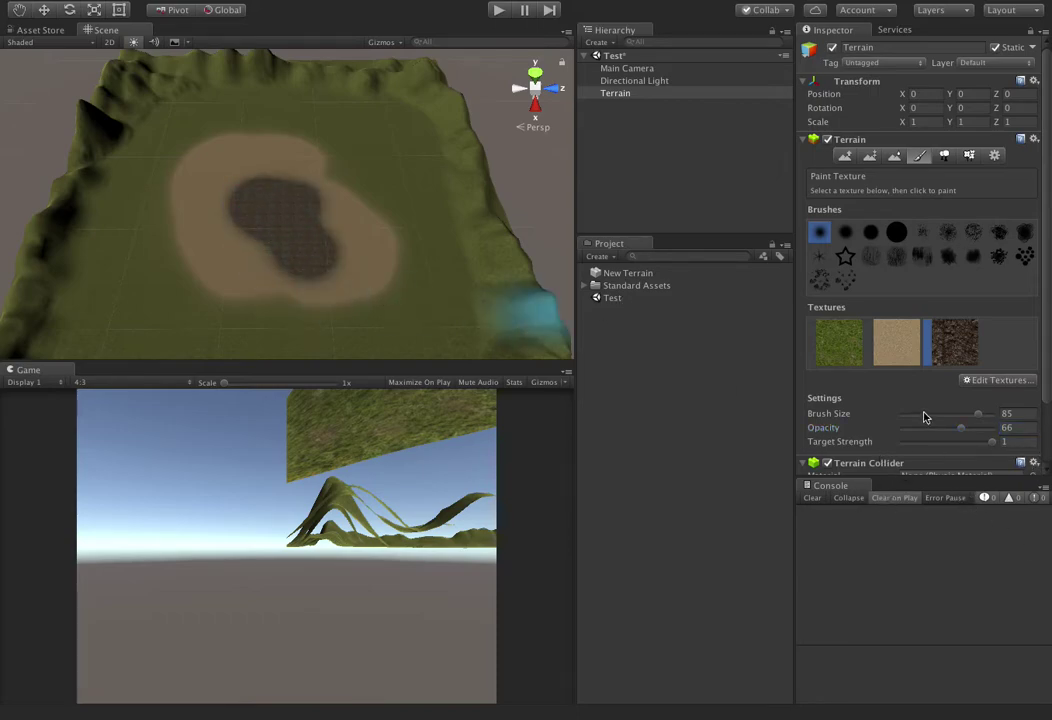
left_click_drag(961, 430, 920, 430)
left_click_drag(319, 229, 308, 221)
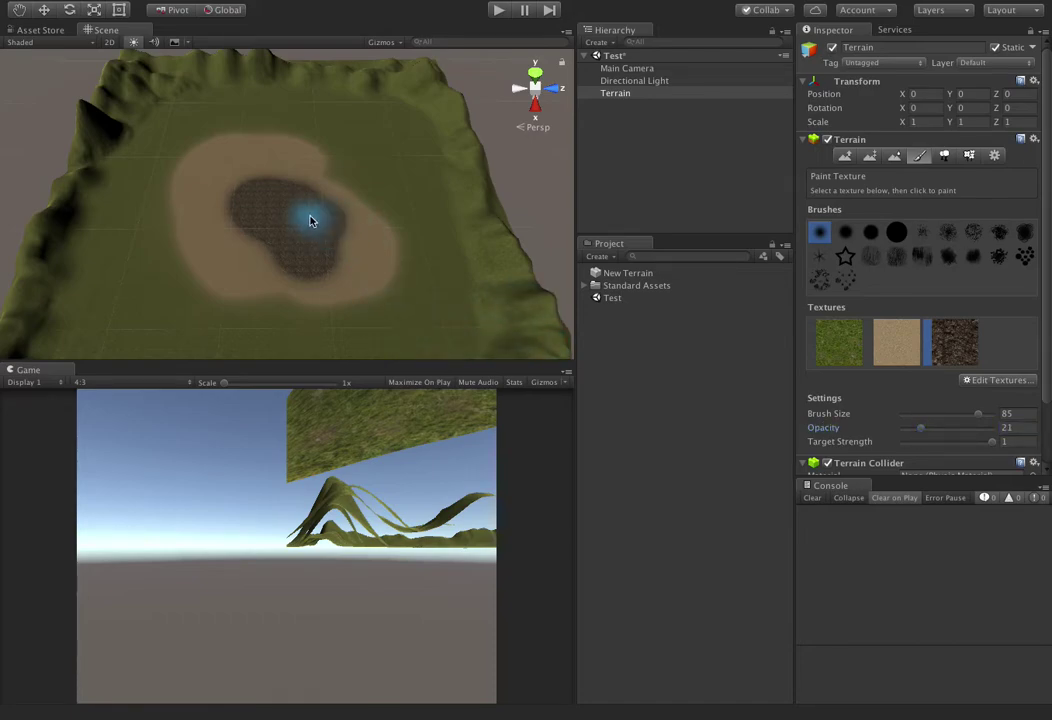
- Paint mud over the patch and surrounding sand with opacity 24 and target strength 0.172
left_click_drag(921, 428, 905, 430)
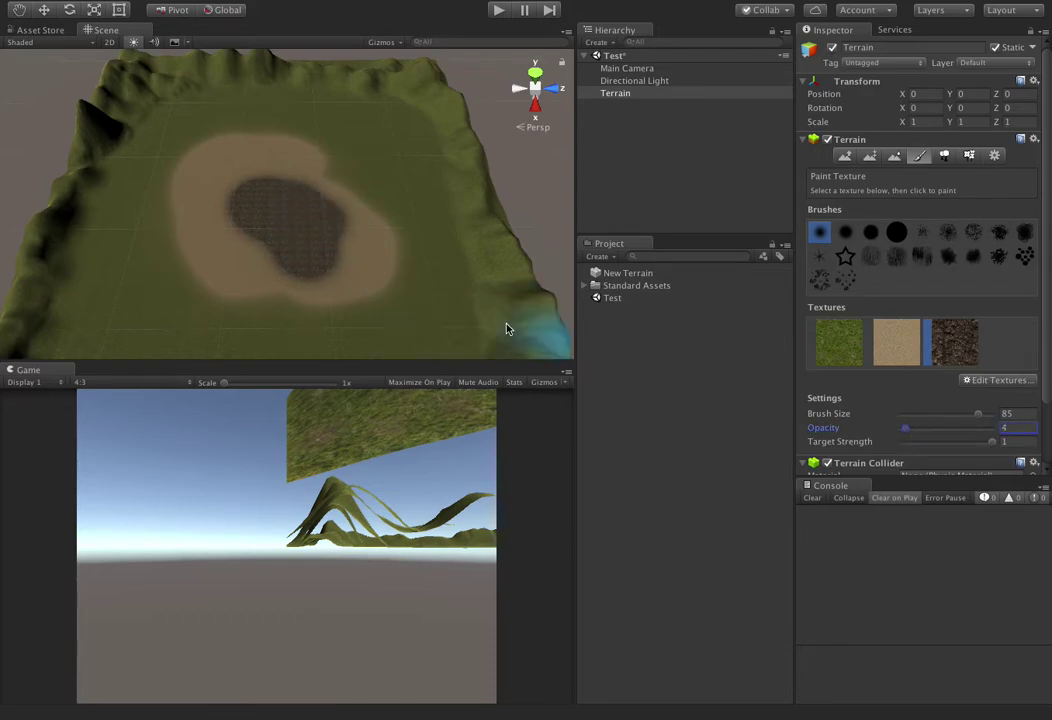
left_click_drag(970, 443, 904, 442)
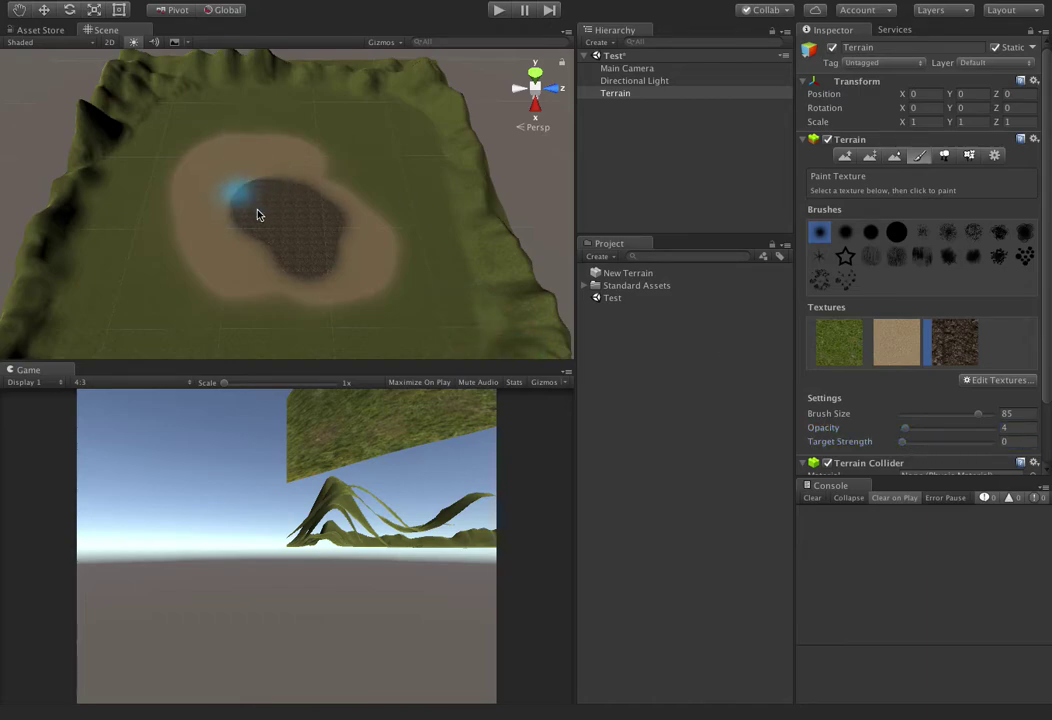
left_click_drag(910, 432, 922, 432)
left_click(917, 441)
mouse_move(239, 206)
left_mouse_down()
mouse_move(303, 263)
mouse_move(263, 234)
mouse_move(315, 216)
left_mouse_up()
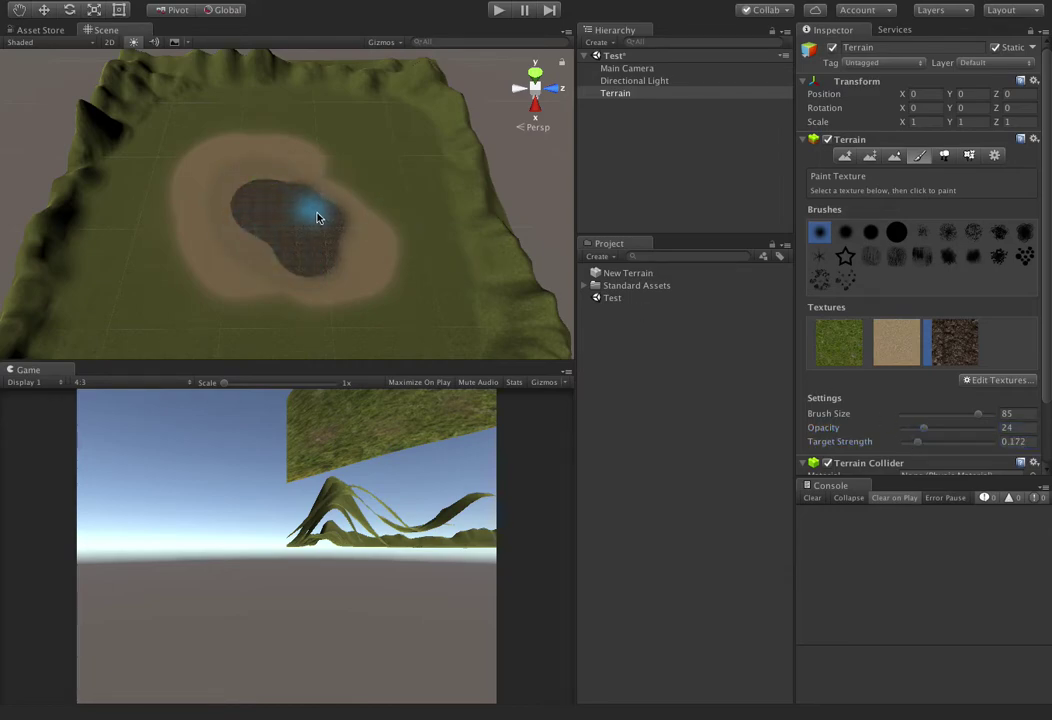
- Paint mud over and around the central patch with opacity 50 and target strength 0.681
left_click_drag(927, 433, 947, 431)
left_click_drag(918, 444, 966, 444)
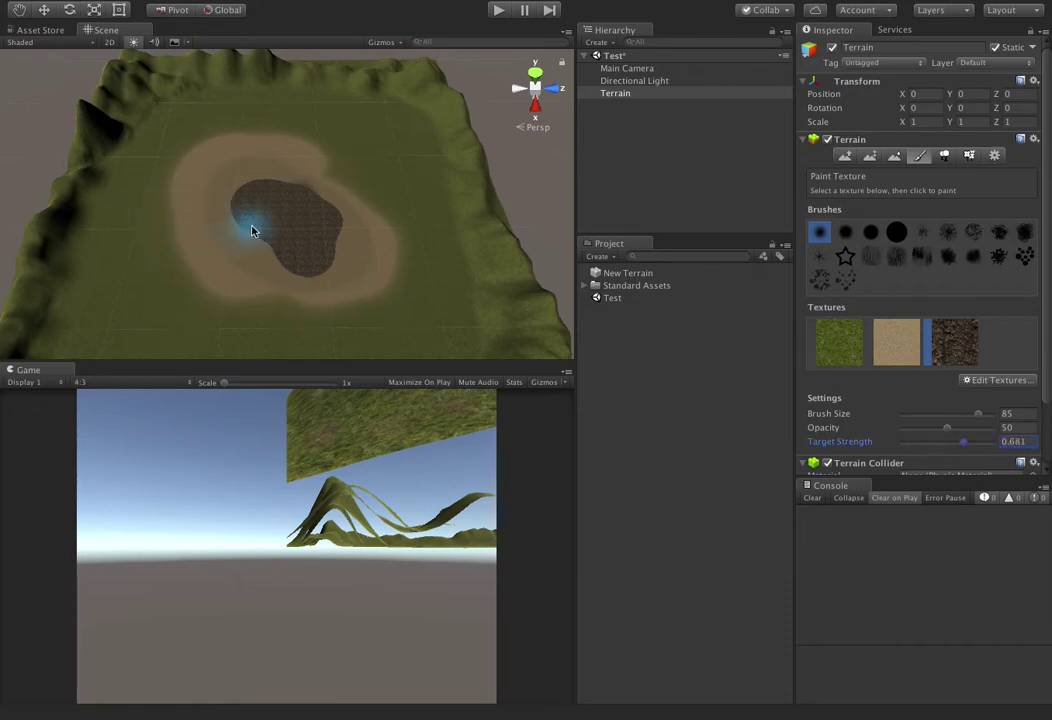
mouse_move(242, 226)
left_mouse_down()
mouse_move(230, 205)
mouse_move(327, 245)
left_mouse_up()
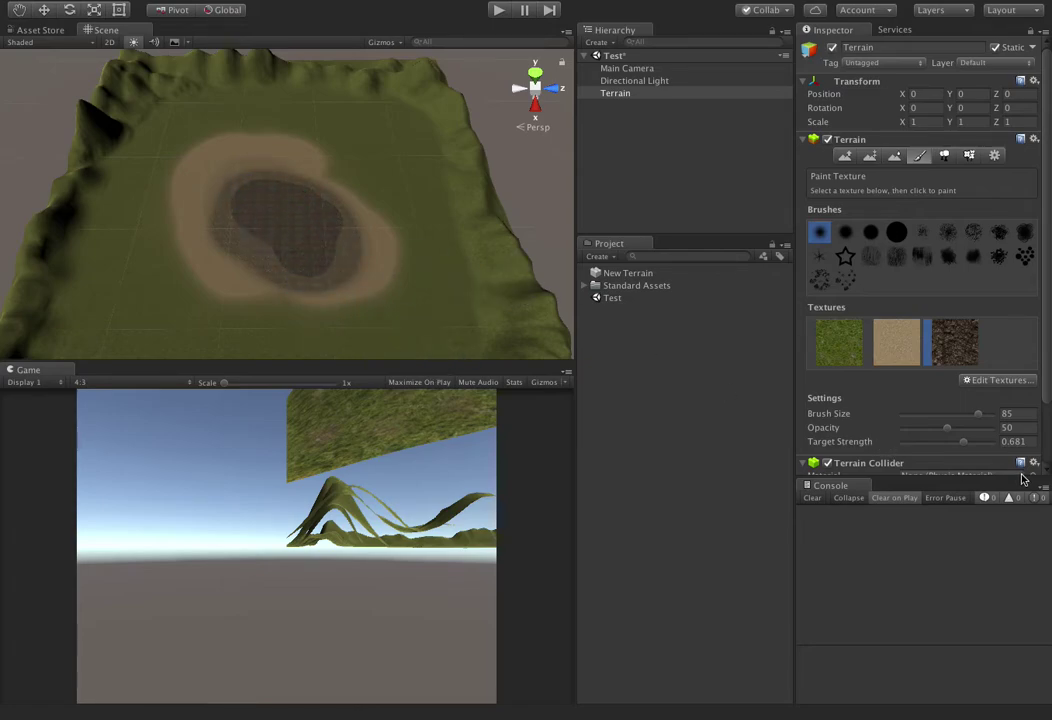
- Intensify the mud patch with brush opacity 82, raising the target strength to 1
left_click(974, 434)
mouse_move(267, 226)
left_mouse_down()
mouse_move(275, 242)
mouse_move(265, 209)
mouse_move(262, 220)
left_mouse_up()
left_click_drag(968, 443, 992, 442)
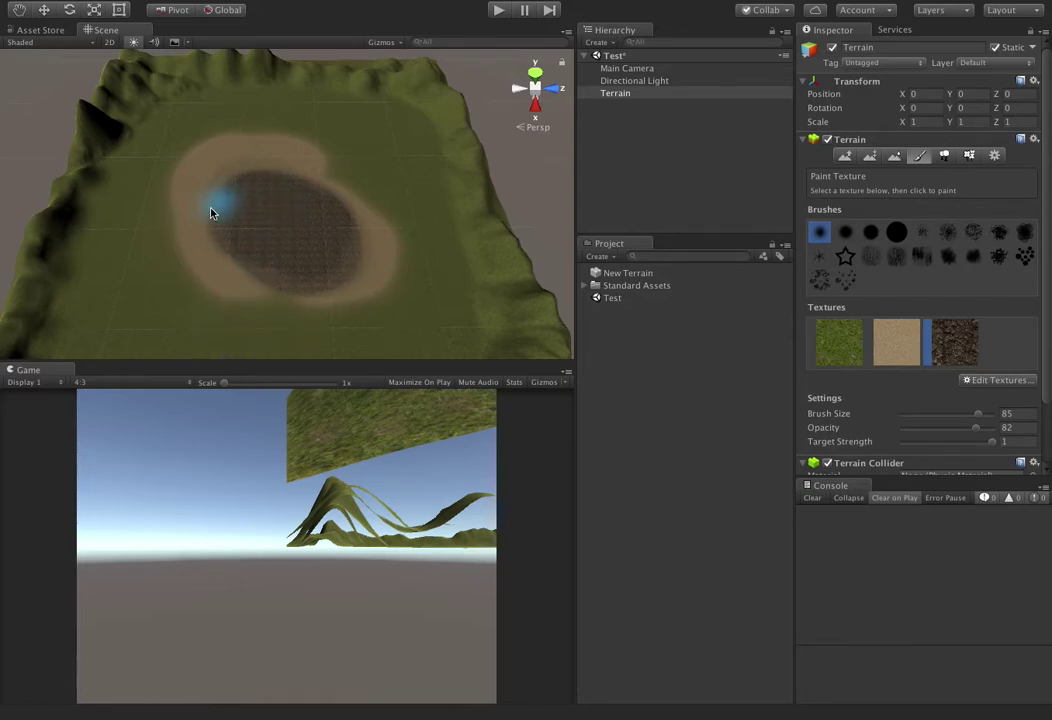
- Paint sand around the mud patch at opacity 82, and widen the sand area at opacity 36
left_click(842, 352)
left_click(886, 349)
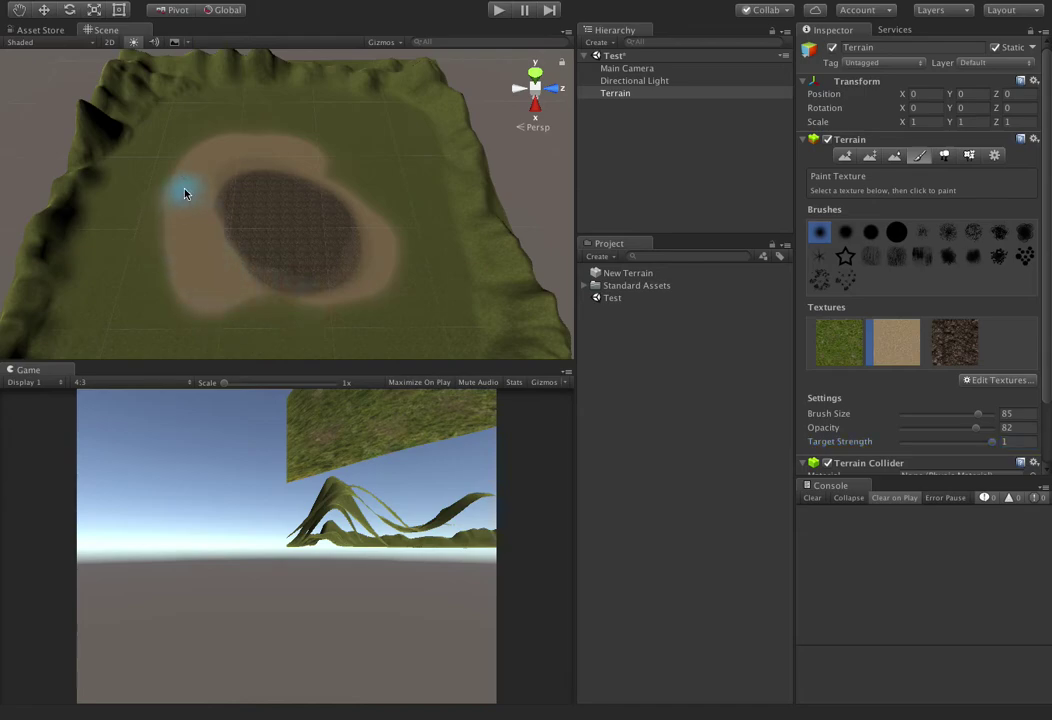
left_click_drag(975, 428, 934, 428)
mouse_move(349, 337)
left_mouse_down()
mouse_move(247, 298)
mouse_move(305, 317)
mouse_move(380, 296)
mouse_move(387, 219)
left_mouse_up()
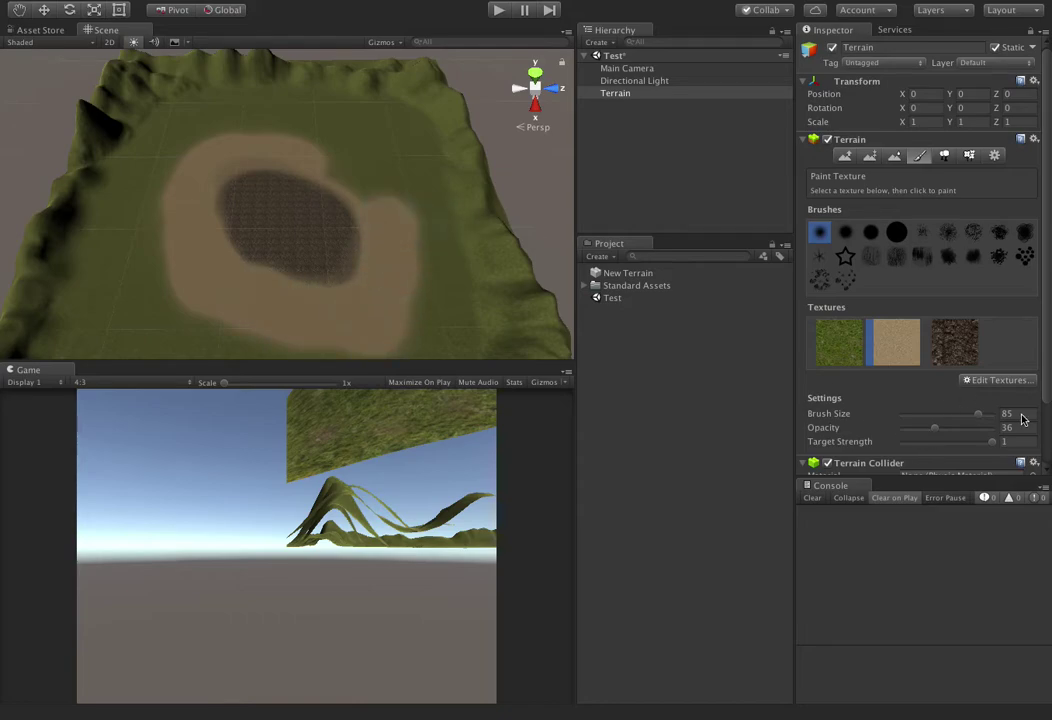
- Blend the outer border of the sand area into the grass by painting sand at target strength 0.302
left_click(929, 441)
mouse_move(317, 151)
left_mouse_down()
mouse_move(235, 136)
mouse_move(183, 185)
mouse_move(169, 305)
mouse_move(332, 344)
mouse_move(418, 263)
mouse_move(395, 204)
left_mouse_up()
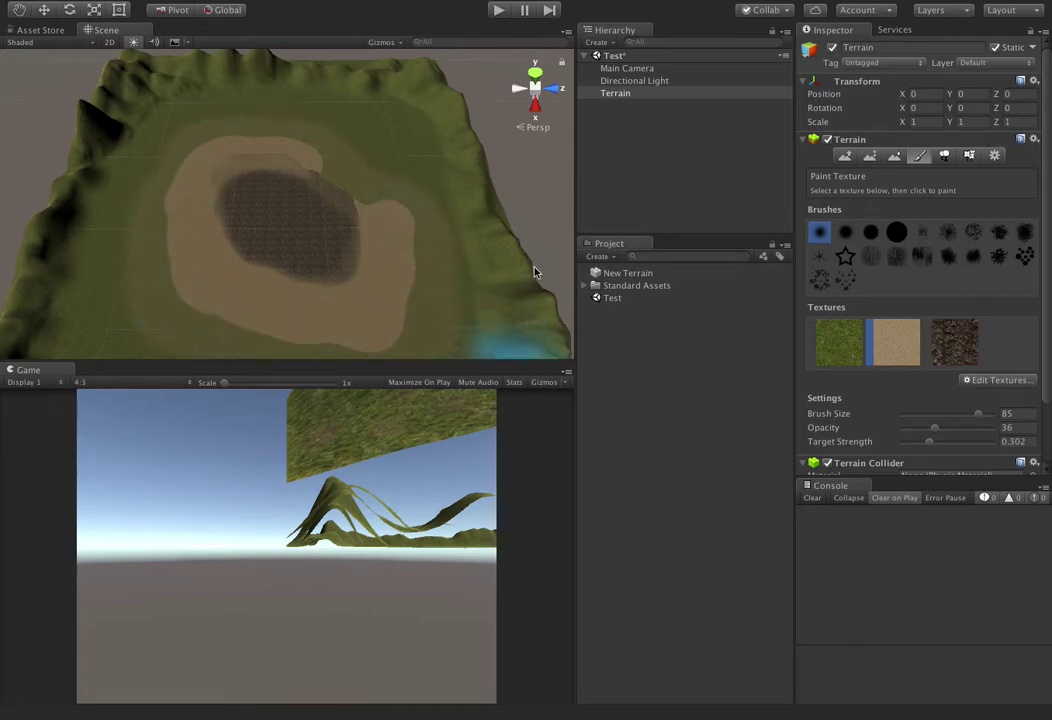
scroll(433, 274, "down", 5)
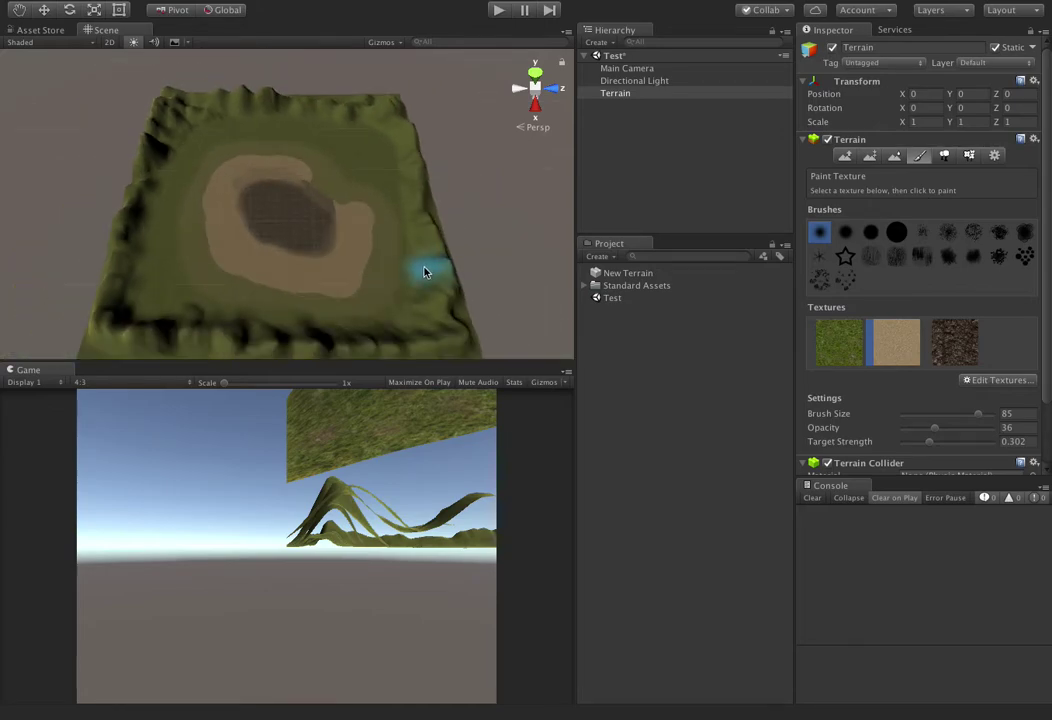
- Add the Broadleaf_Mobile prefab to the terrain's tree types for placing
left_click(944, 157)
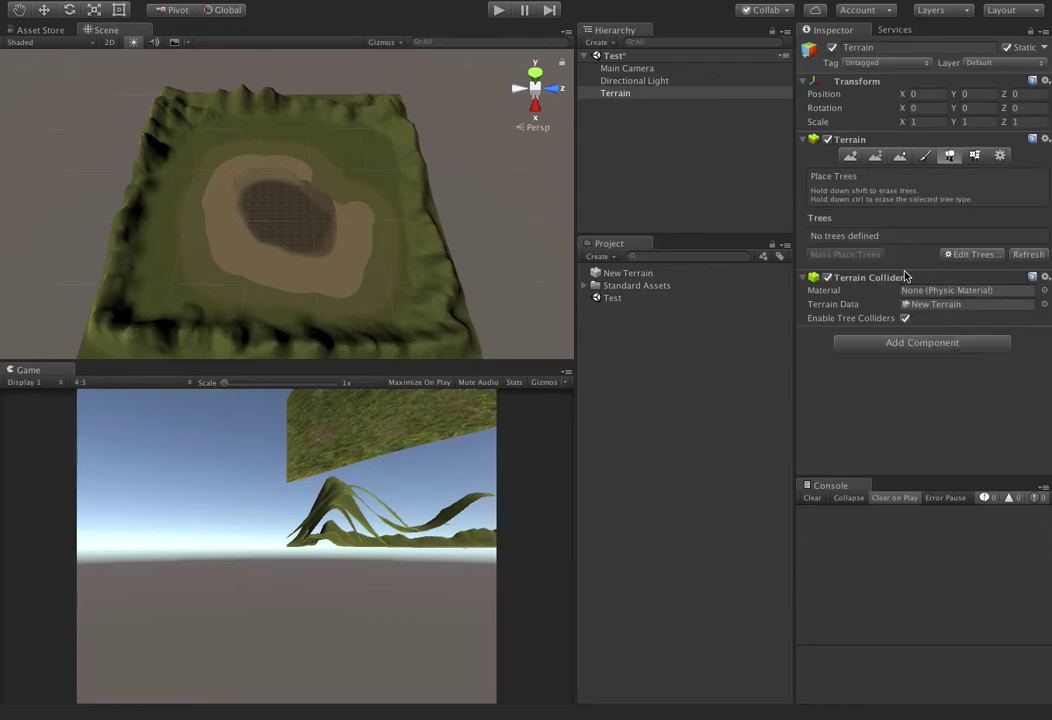
left_click(978, 261)
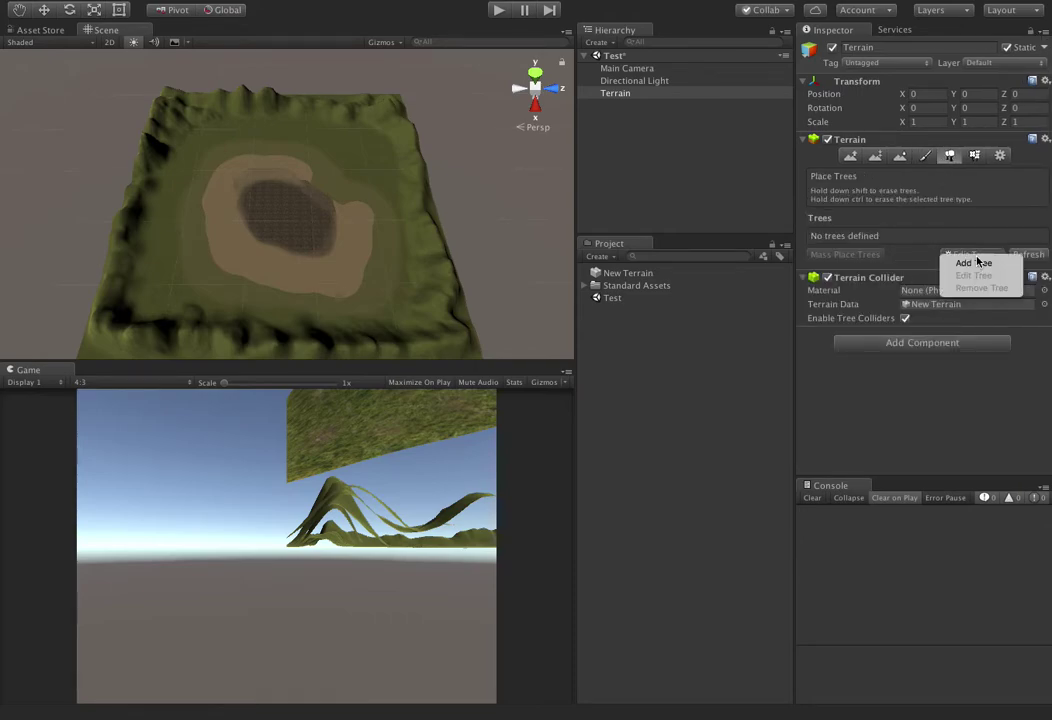
left_click(960, 264)
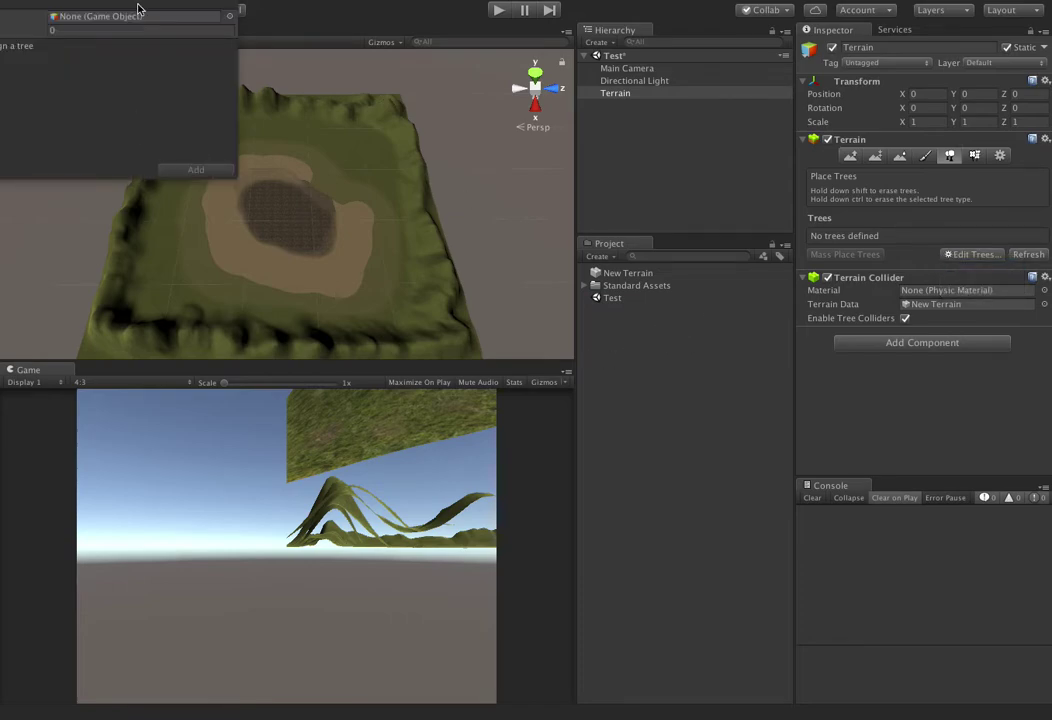
left_click_drag(128, 5, 218, 37)
left_click(204, 60)
left_click(324, 60)
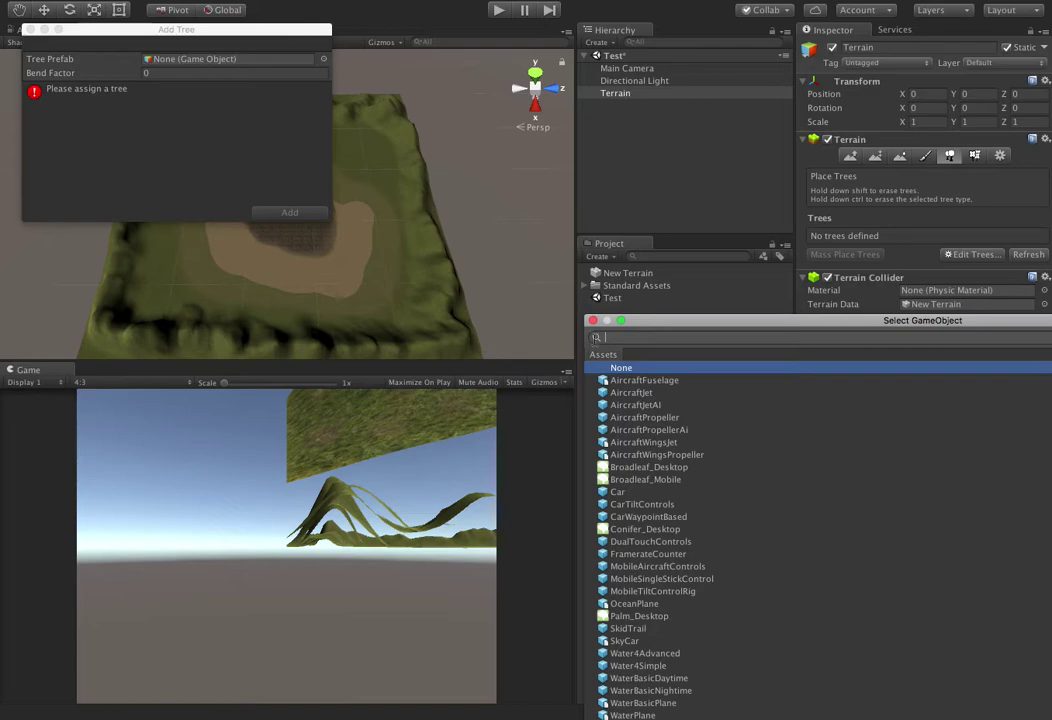
type("mobile")
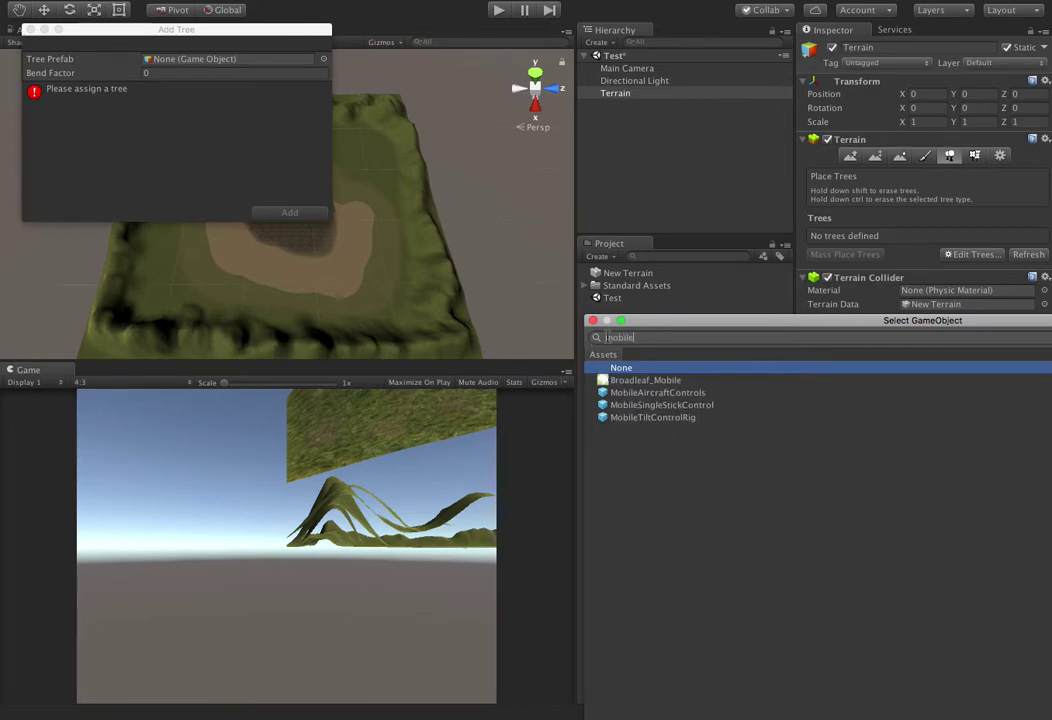
key("Down")
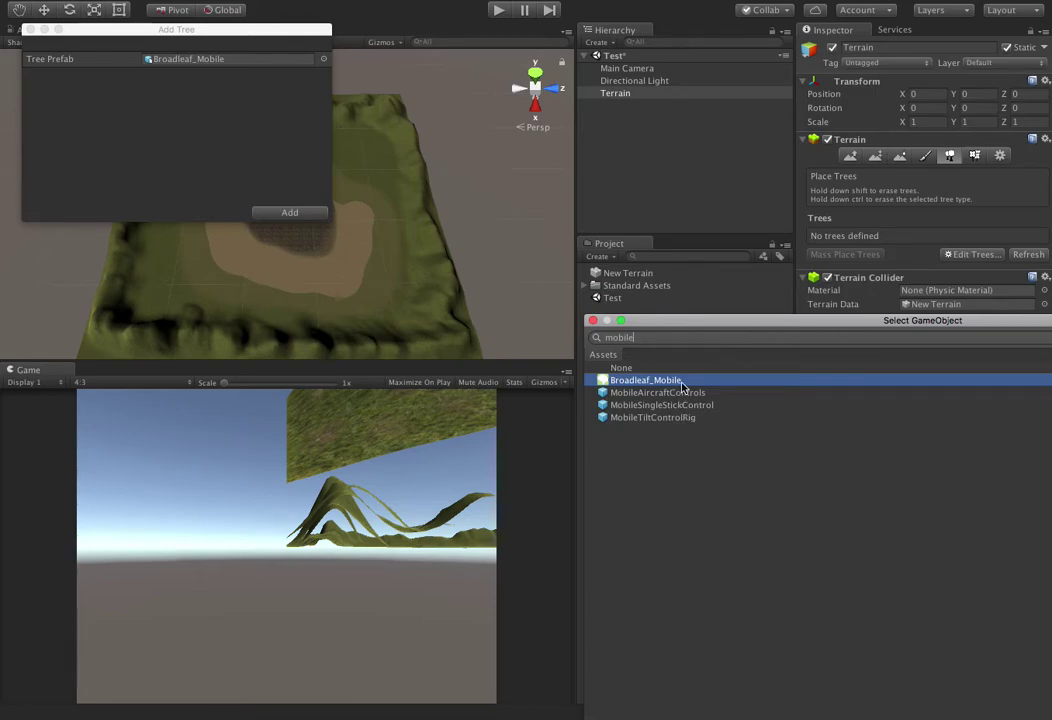
double_click(646, 380)
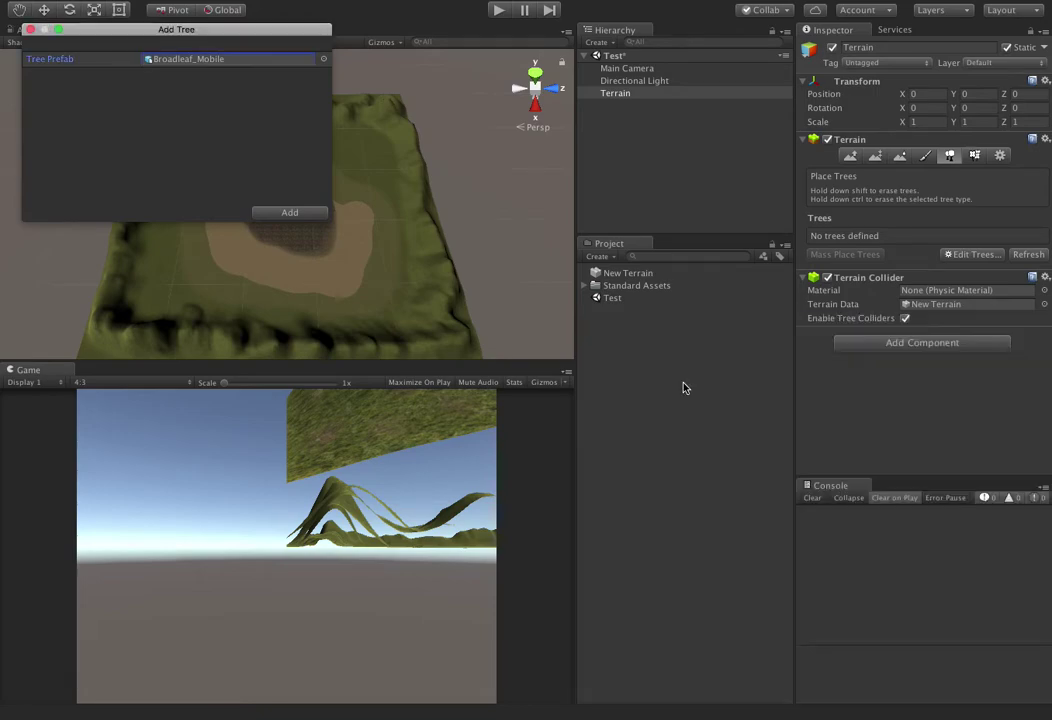
left_click(305, 218)
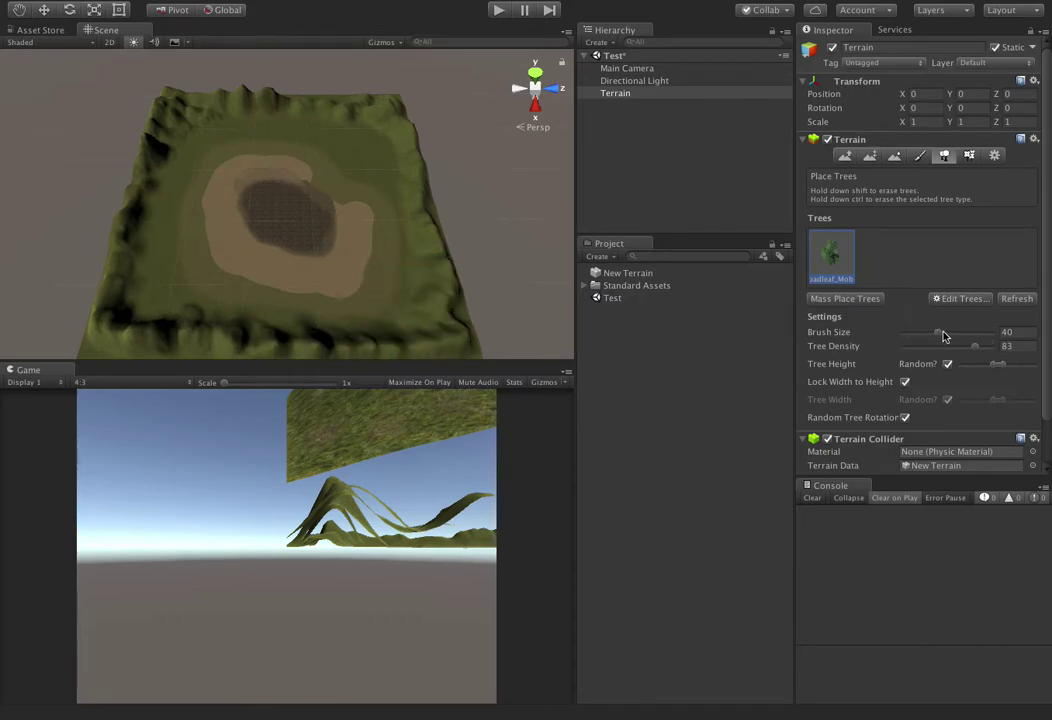
- Set the tree brush size to 15.5 and place a ring of broadleaf trees along the inner foot of the mountains
left_click_drag(941, 334, 921, 335)
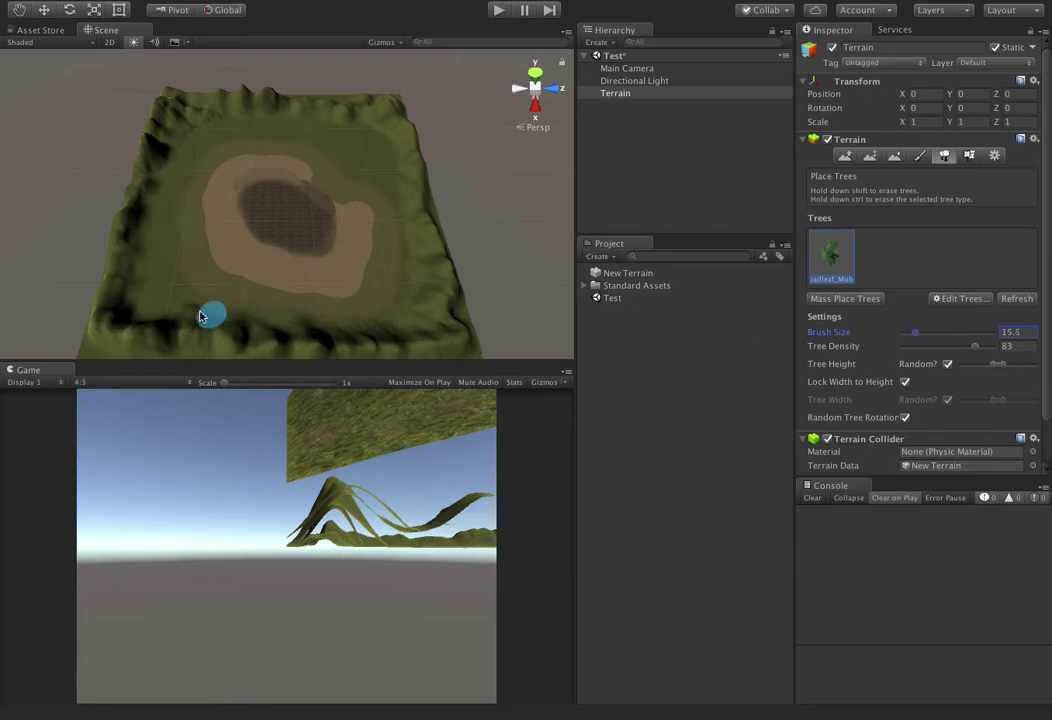
left_click(158, 207)
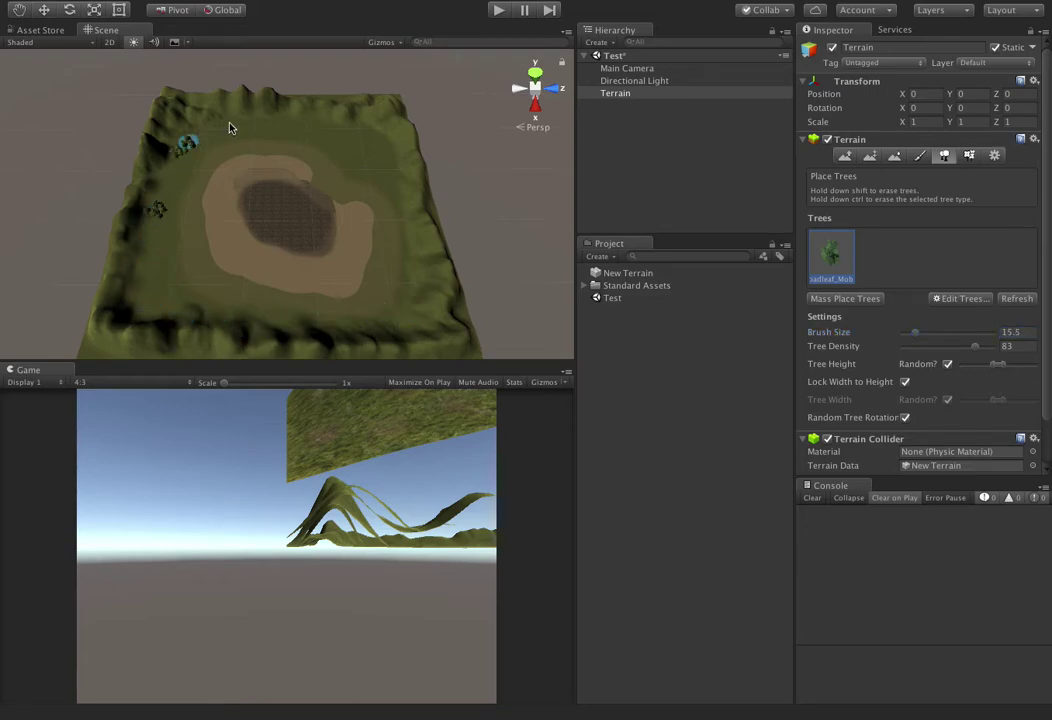
mouse_move(320, 128)
left_mouse_down()
mouse_move(383, 169)
mouse_move(392, 298)
mouse_move(188, 305)
mouse_move(173, 181)
mouse_move(198, 123)
mouse_move(295, 129)
mouse_move(363, 152)
left_mouse_up()
left_click(210, 133)
scroll(333, 249, "up", 2)
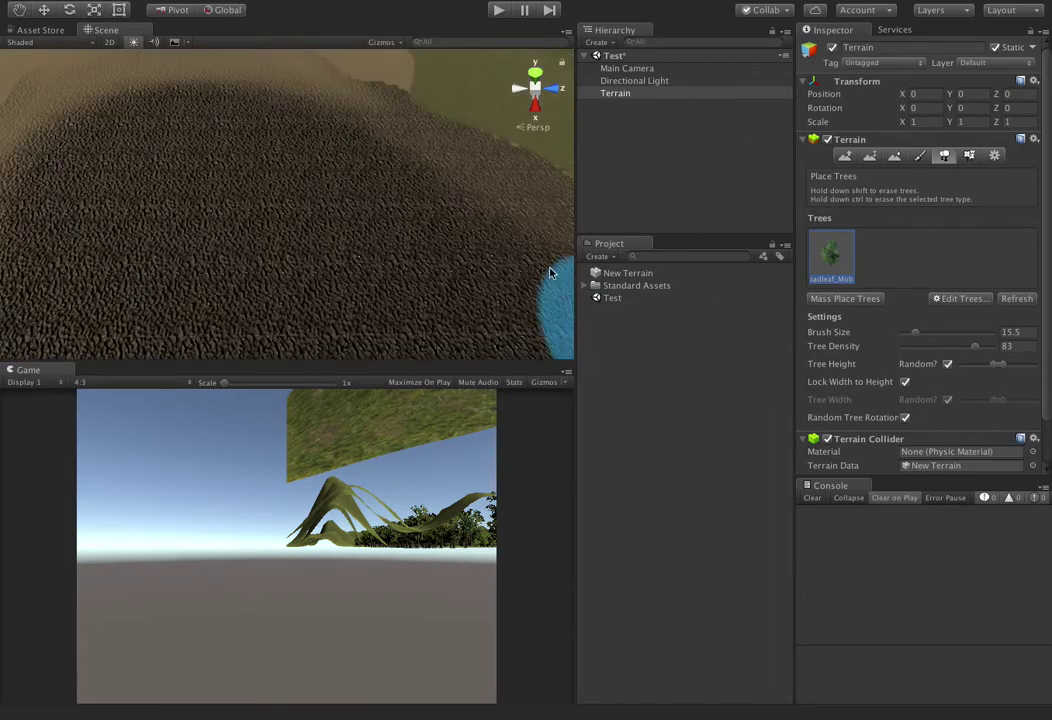
scroll(397, 244, "down", 10)
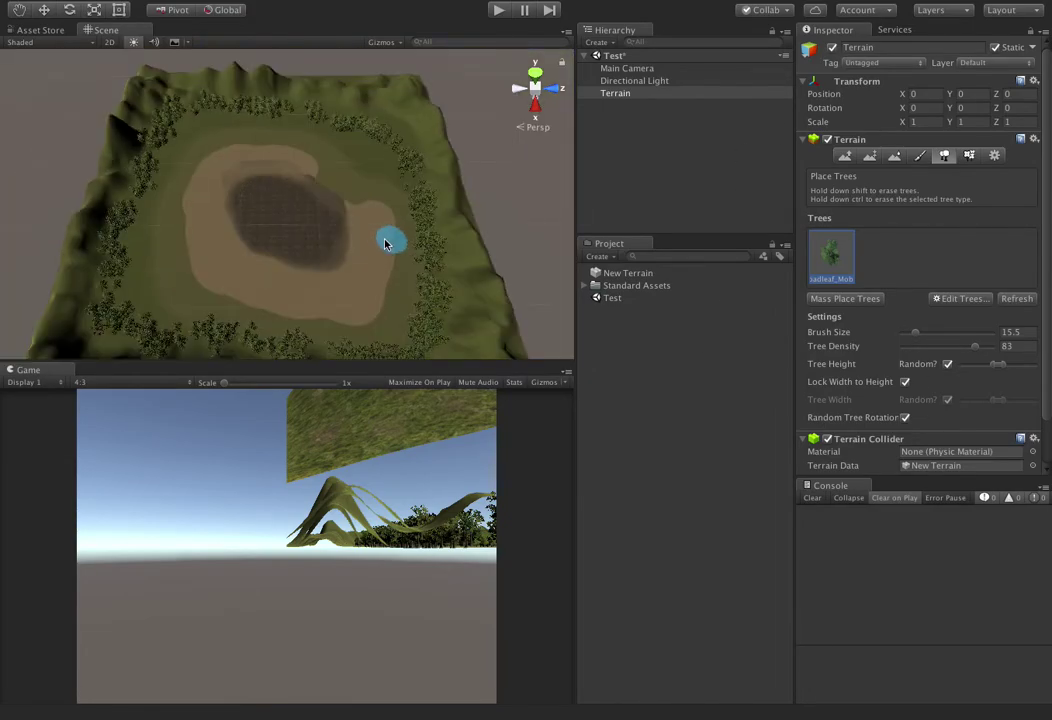
- Place separate clumps of broadleaf trees near the edge of the sand area
scroll(385, 245, "up", 8)
right_click_drag(384, 247, 104, 196)
left_click(262, 232)
left_click(532, 215)
middle_click_drag(466, 277, 352, 188)
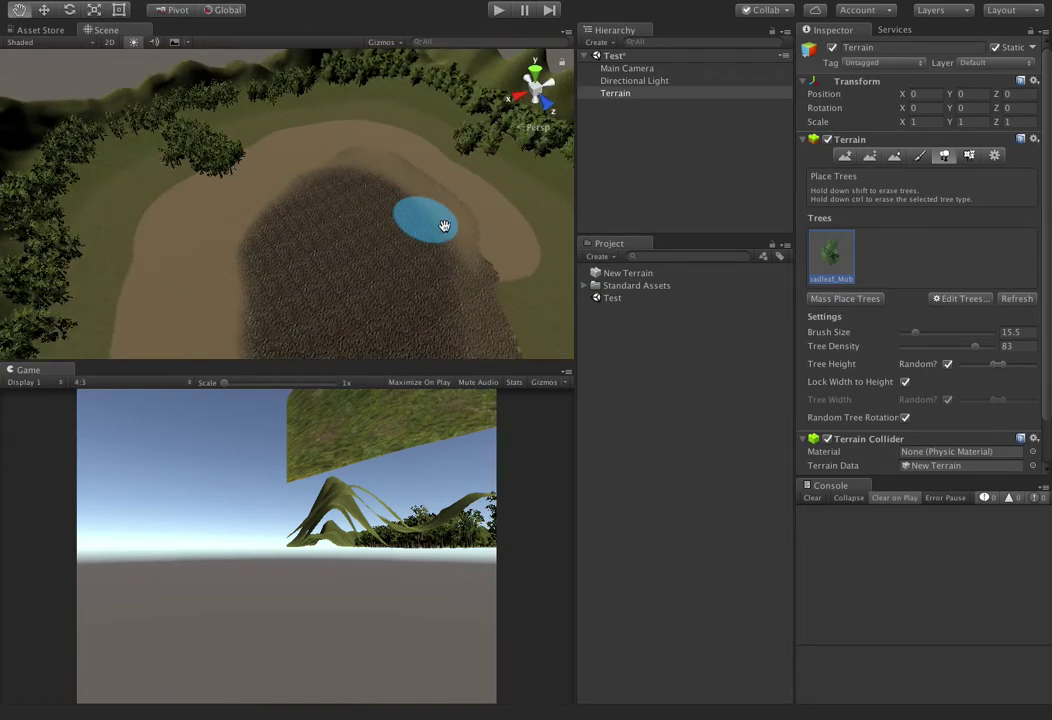
middle_click_drag(437, 225, 423, 279)
scroll(414, 252, "down", 10)
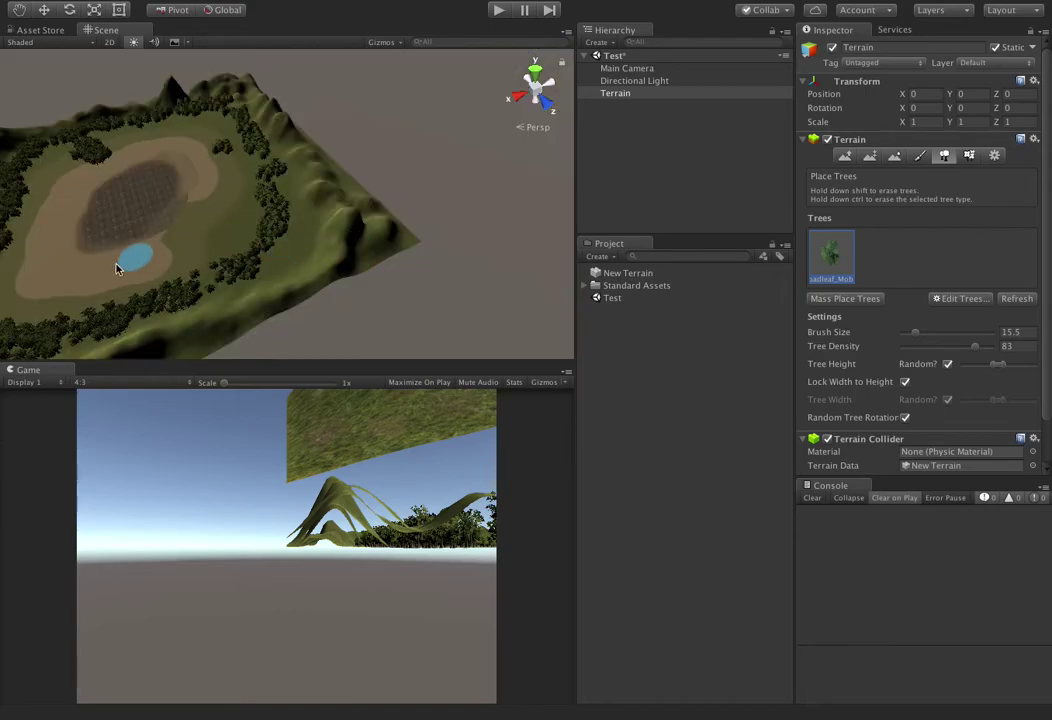
left_click_drag(200, 282, 390, 273, "alt")
scroll(390, 273, "up", 5)
middle_click_drag(439, 254, 279, 248)
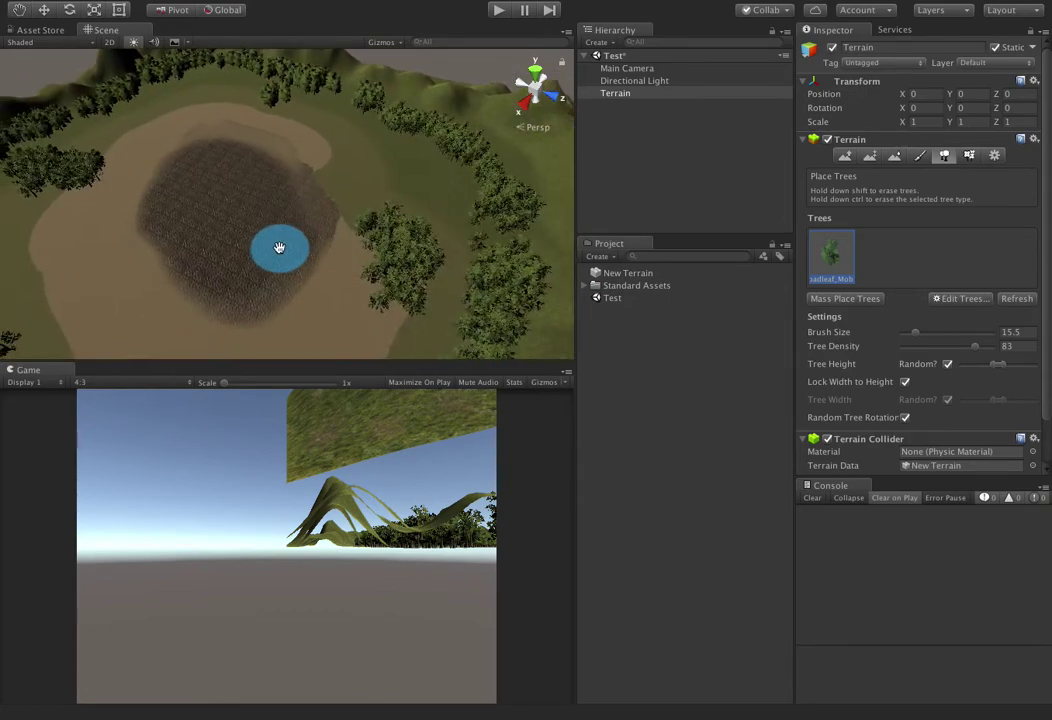
- Add a grass detail to the terrain using the GrassFrond01AlbedoAlpha texture
left_click(970, 156)
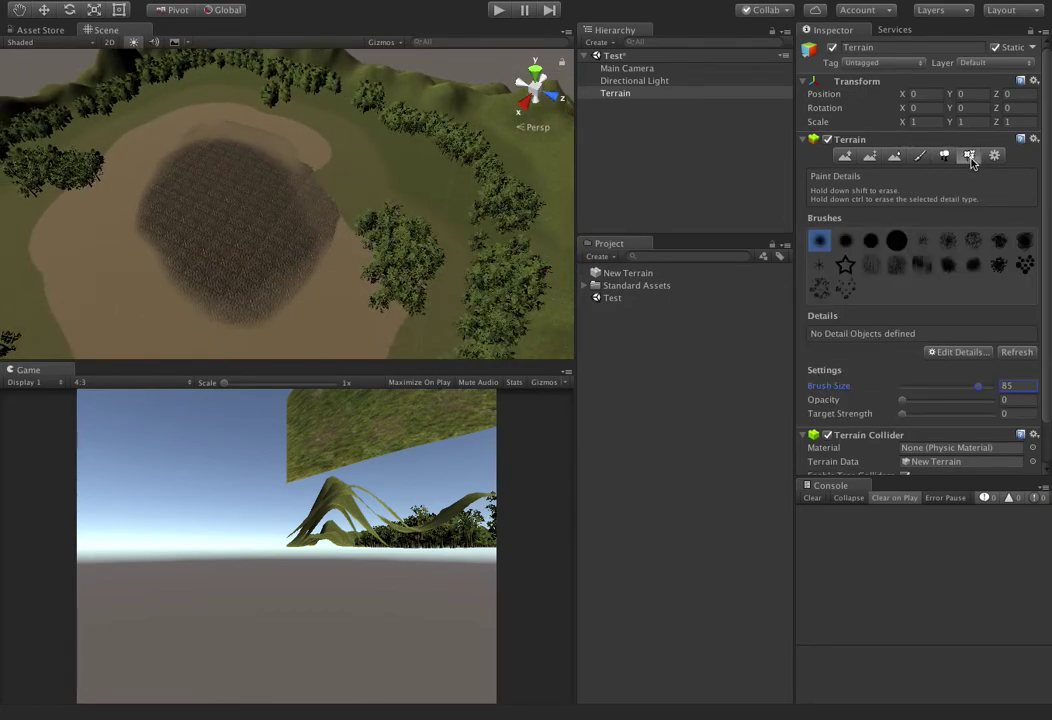
left_click(950, 355)
left_click(965, 360)
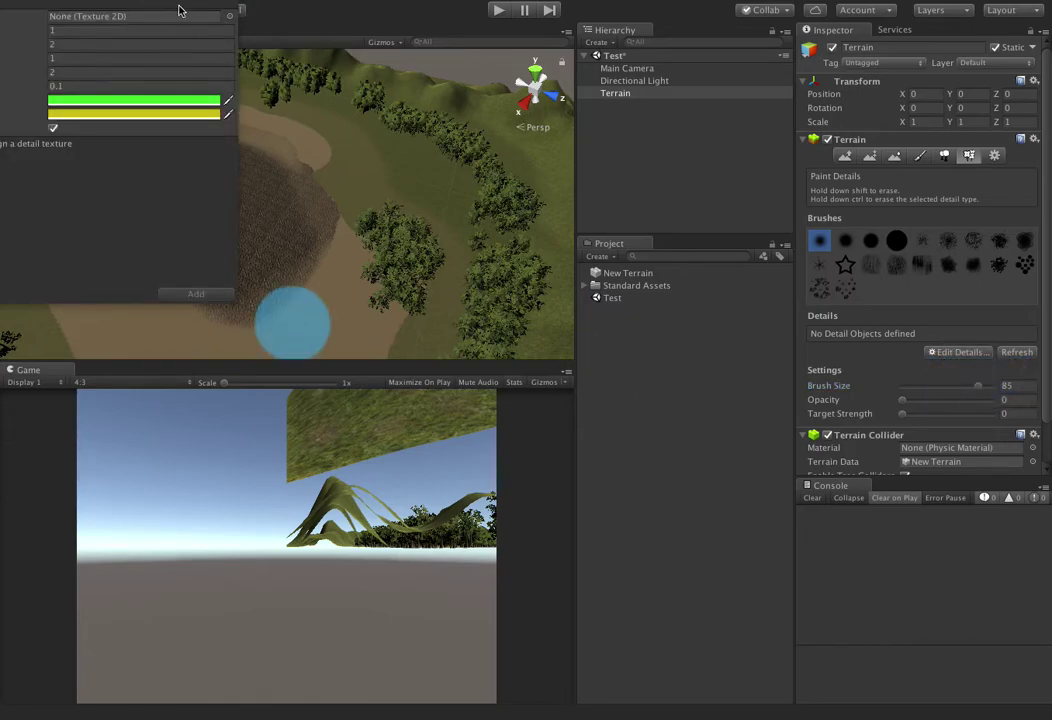
left_click_drag(165, 3, 383, 105)
left_click(445, 120)
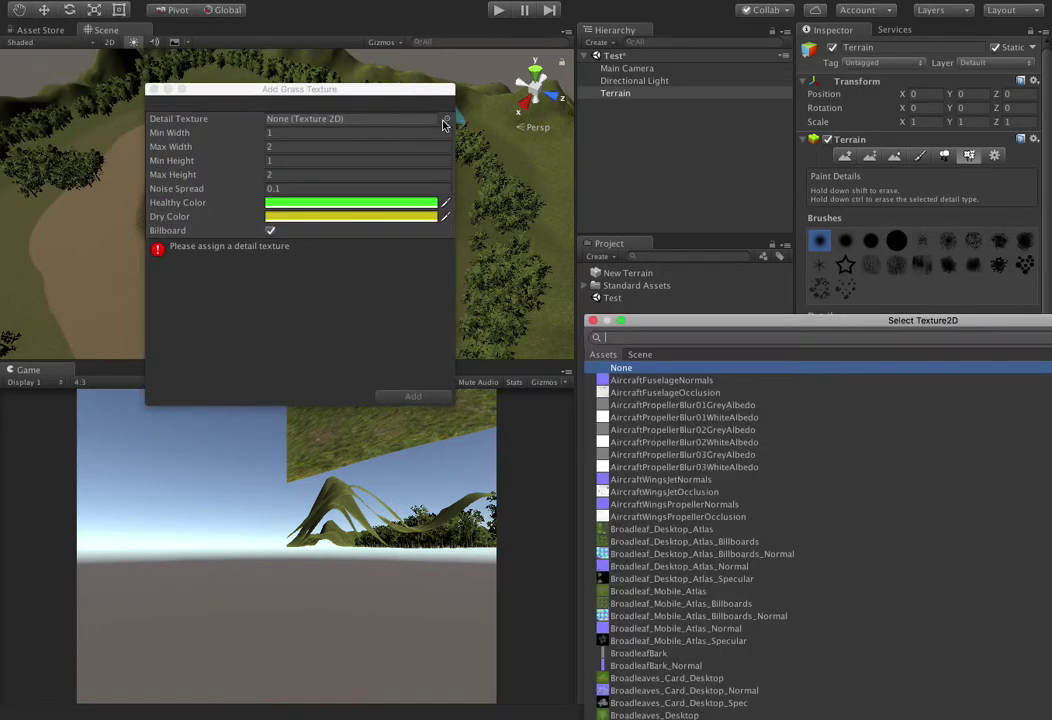
type("grass")
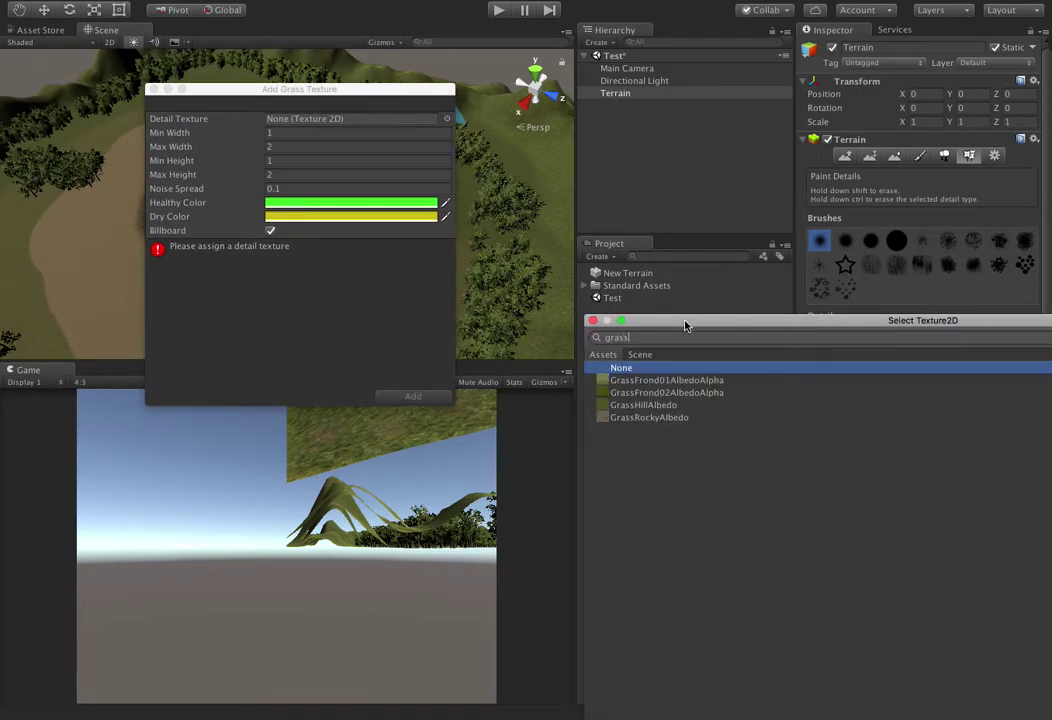
key("Down")
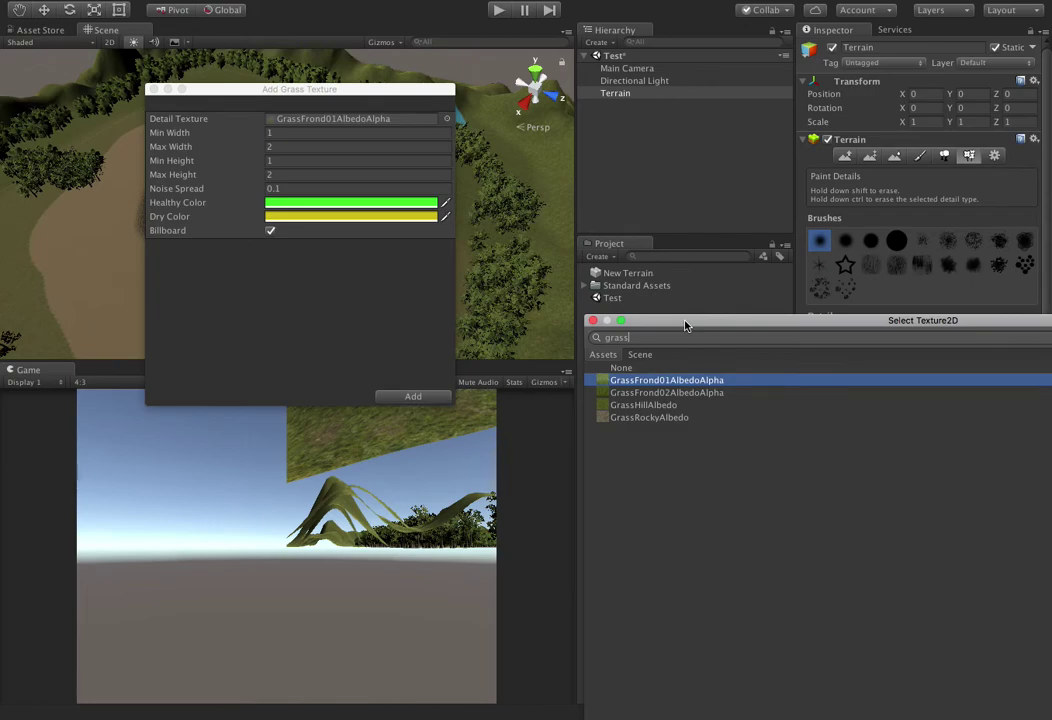
key("Return")
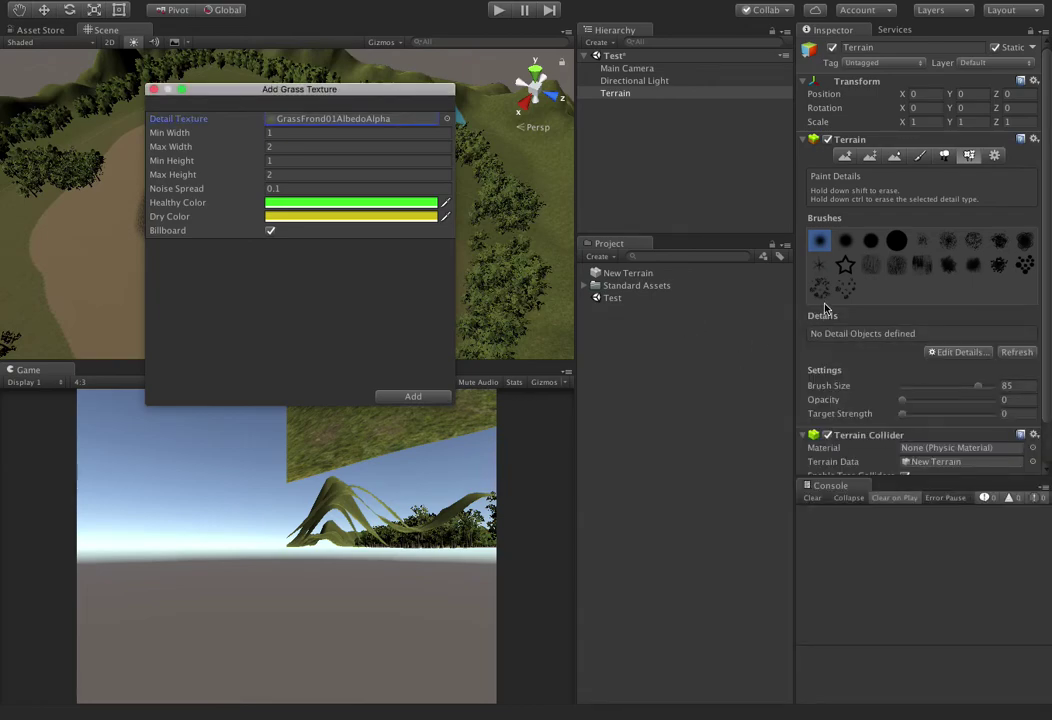
left_click(412, 398)
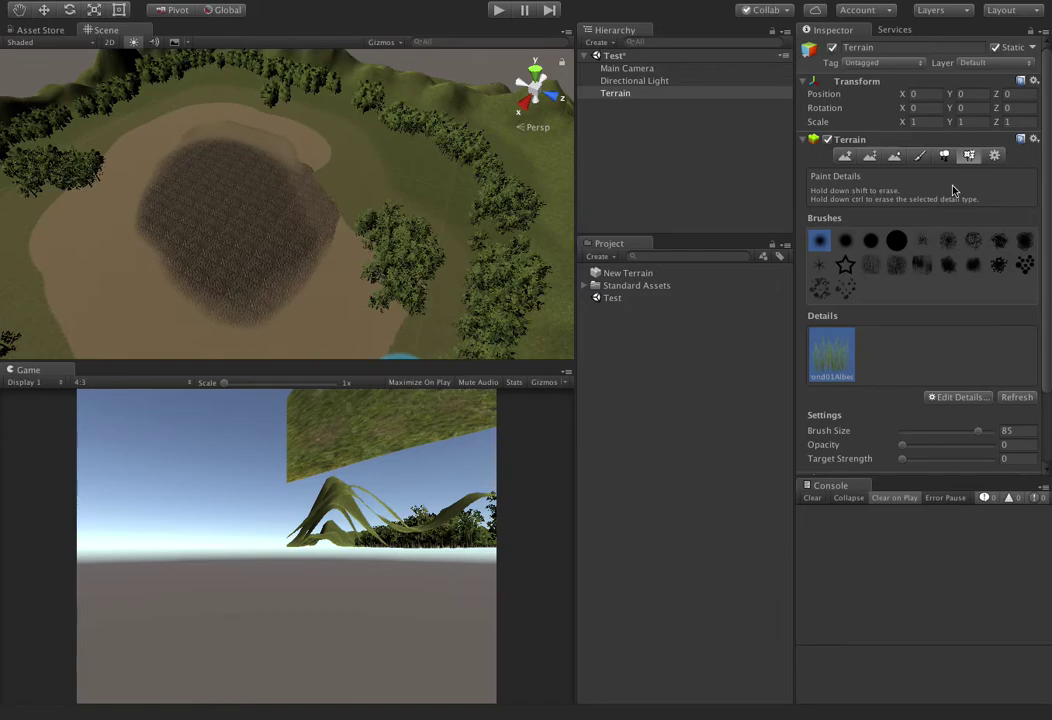
- Add a second grass detail using the GrassFrond02AlbedoAlpha texture
left_click(958, 397)
left_click(970, 405)
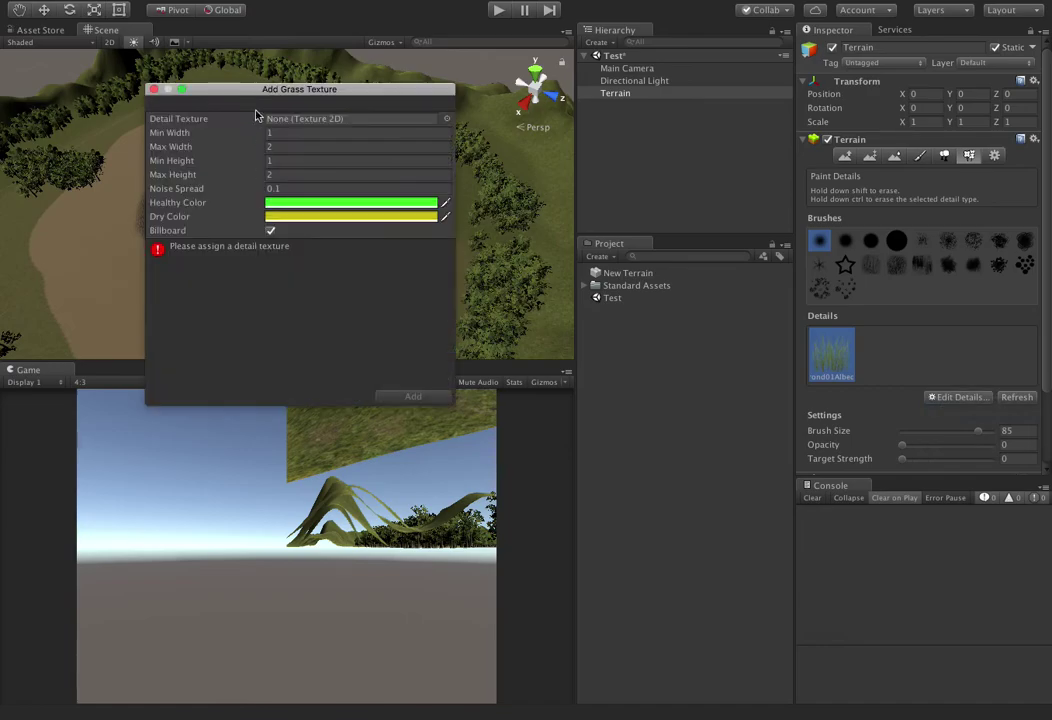
left_click(447, 119)
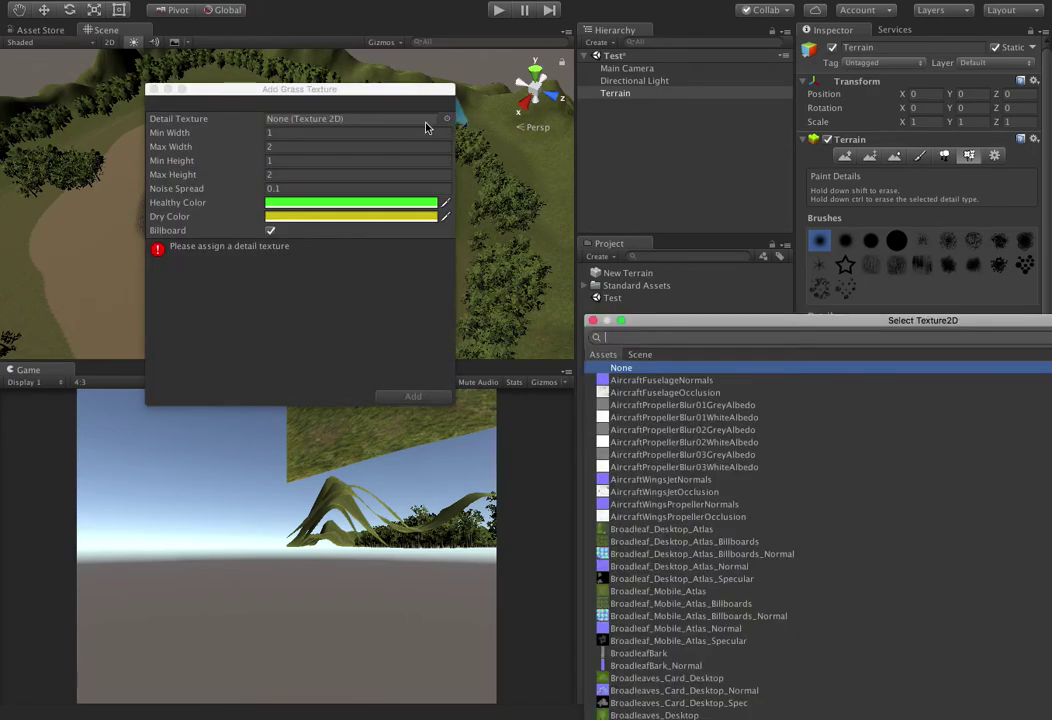
type("grass")
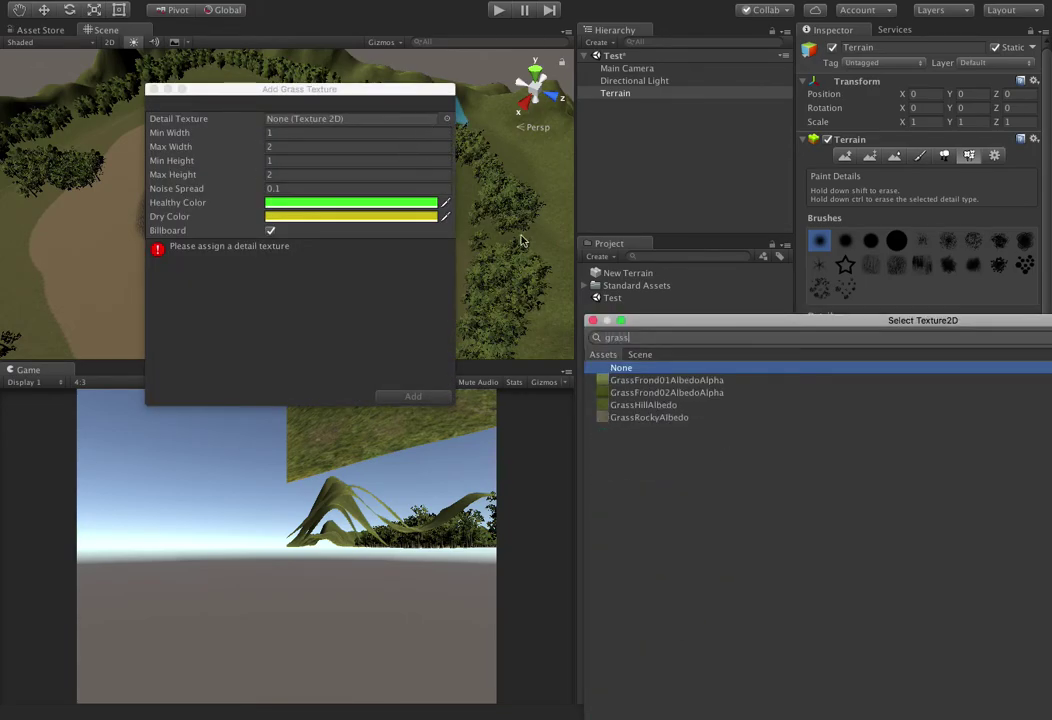
left_click(672, 393)
left_click(675, 394)
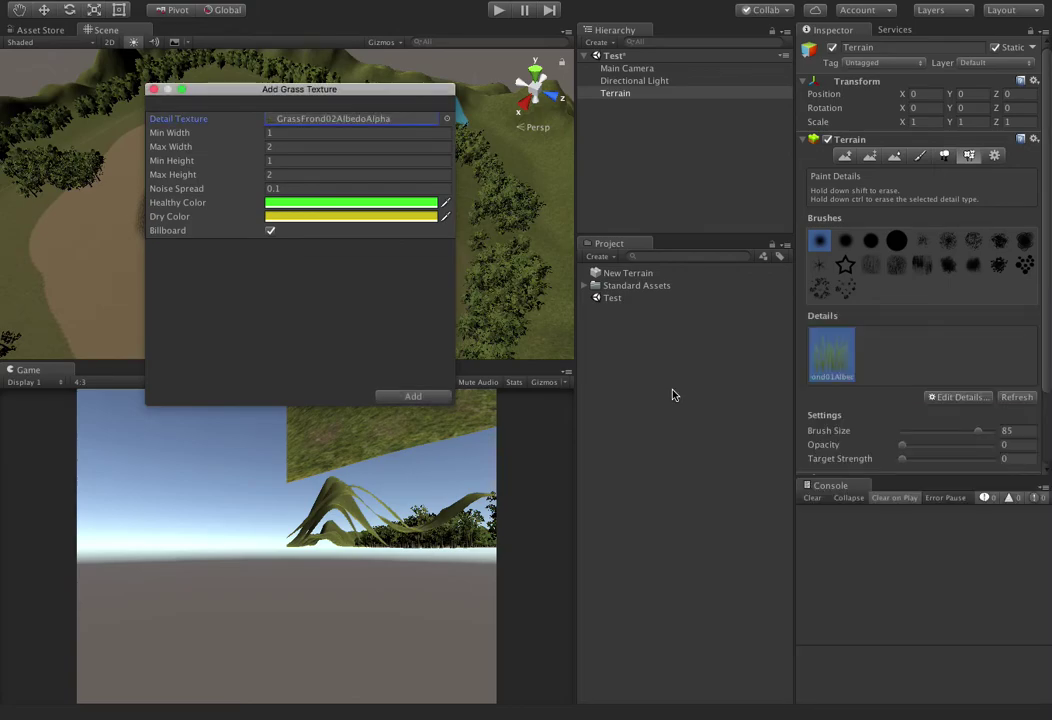
left_click(428, 396)
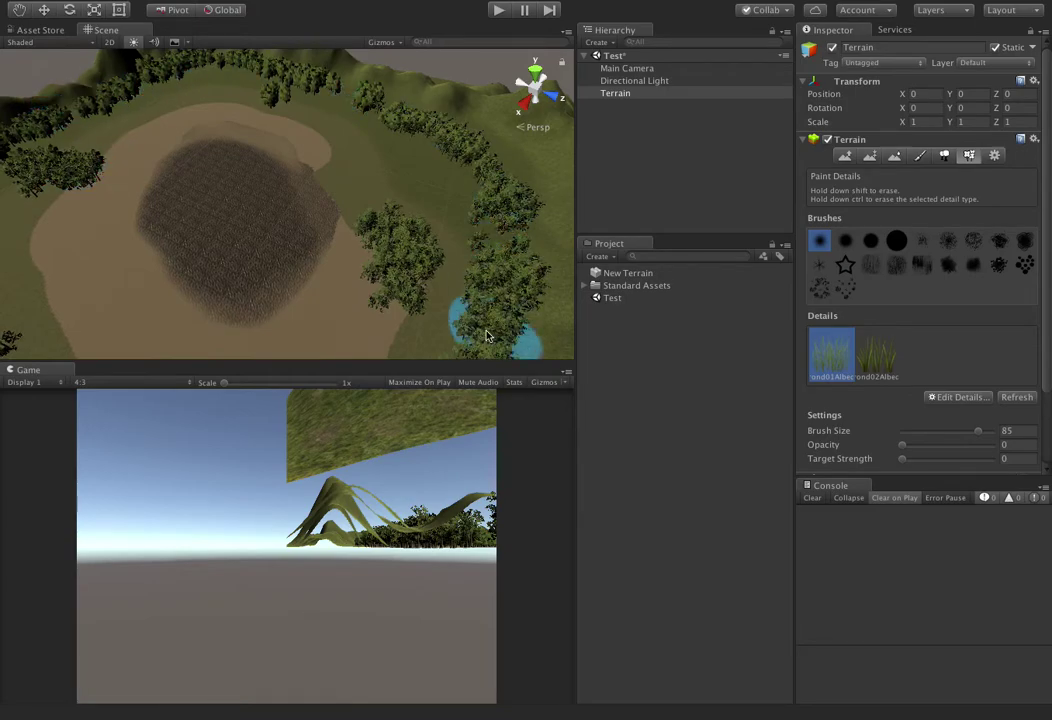
scroll(505, 330, "down", 5)
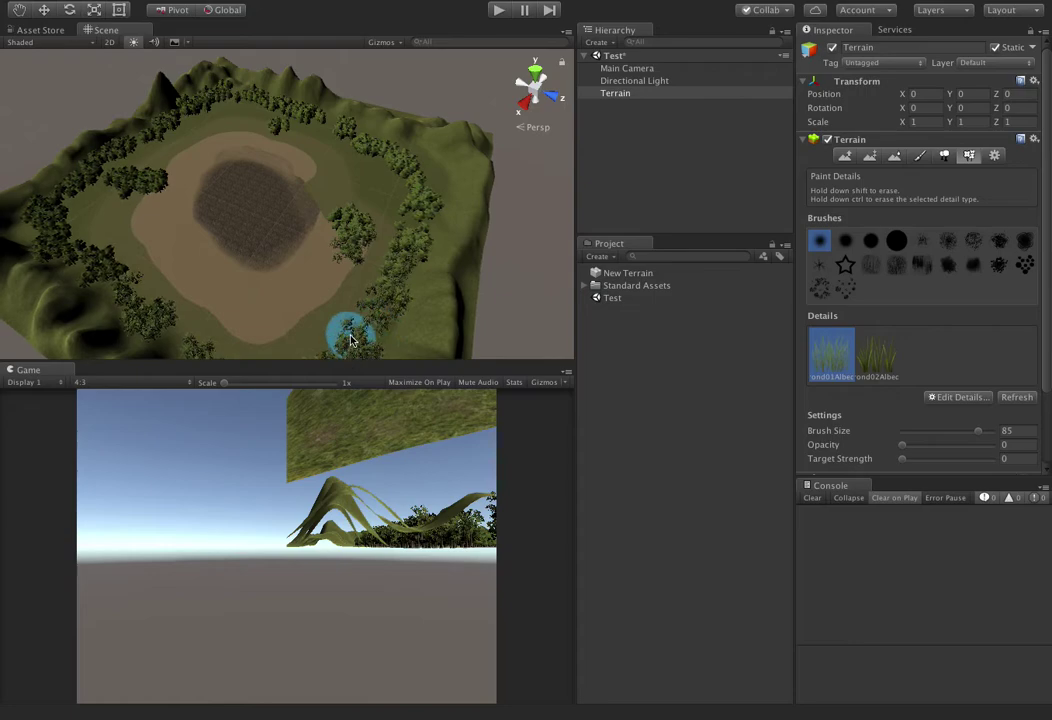
scroll(340, 330, "down", 3)
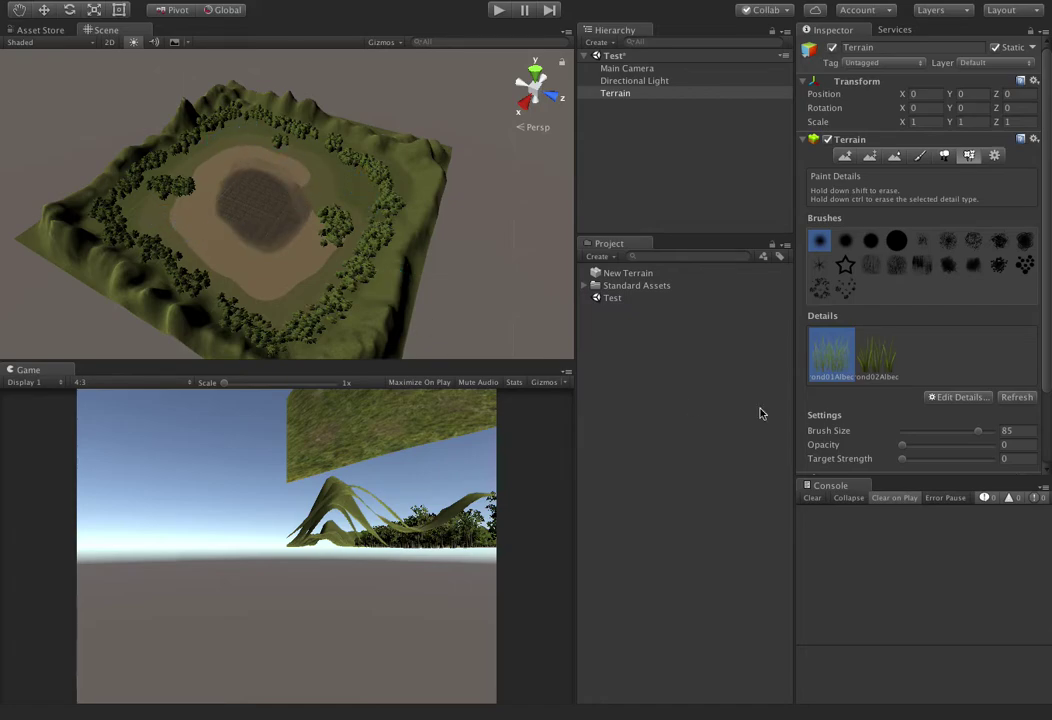
left_click(882, 370)
scroll(218, 155, "up", 5)
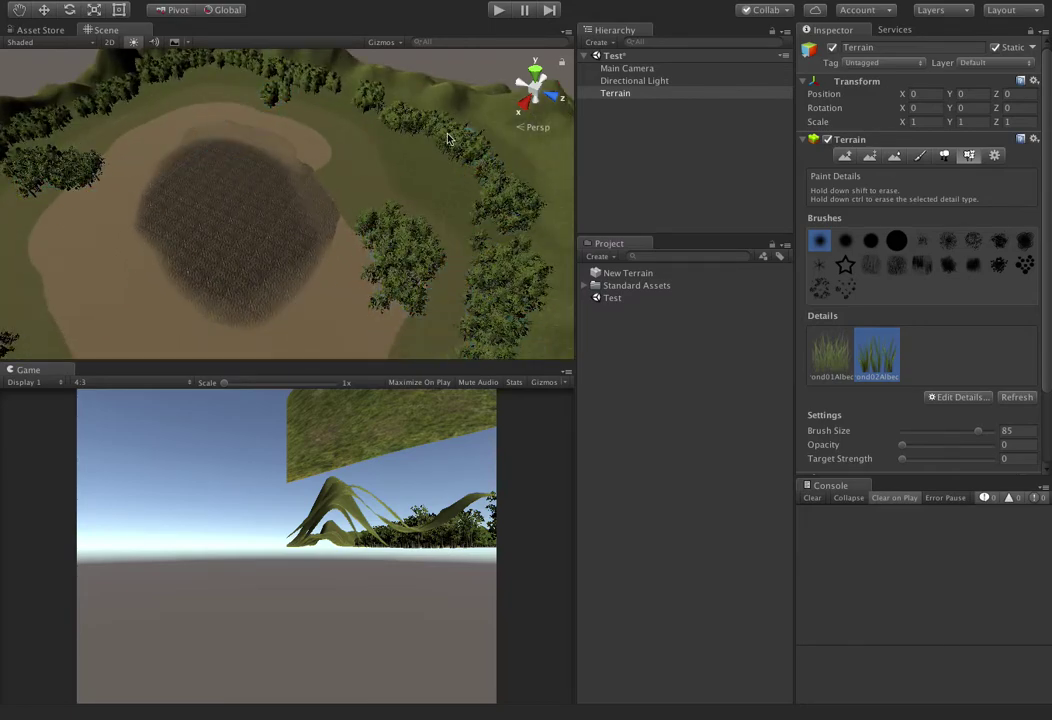
scroll(207, 218, "down", 5)
left_click_drag(207, 218, 89, 188, "alt")
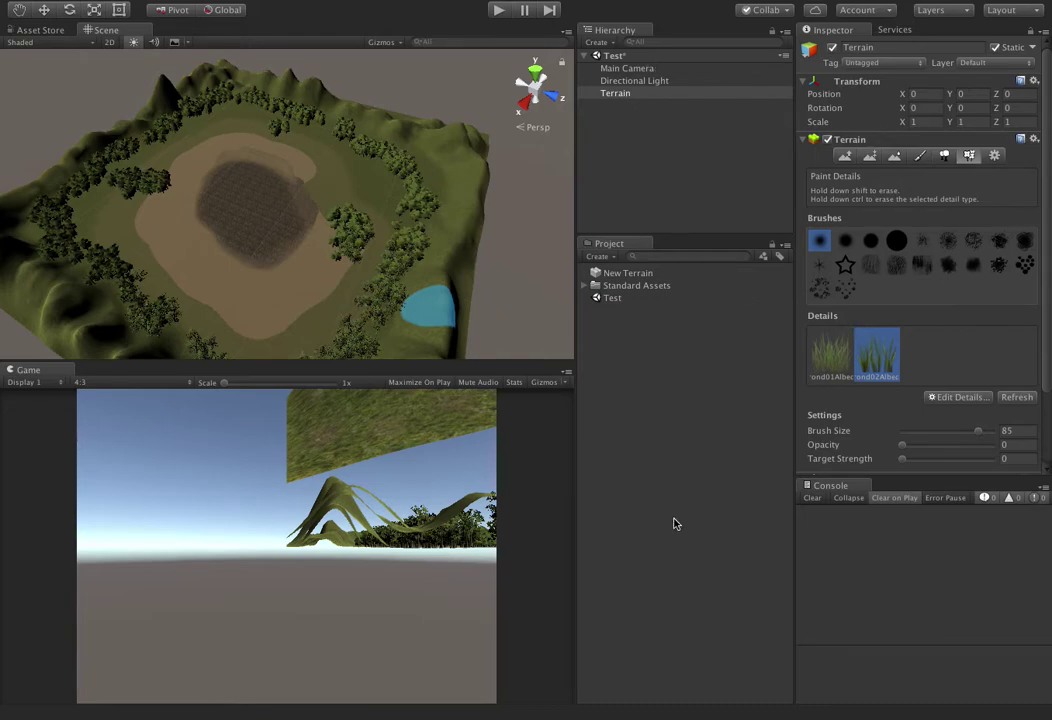
- Add the Car prefab from the Standard Assets Vehicles/Car/Prefabs folder to the scene
left_click(640, 364)
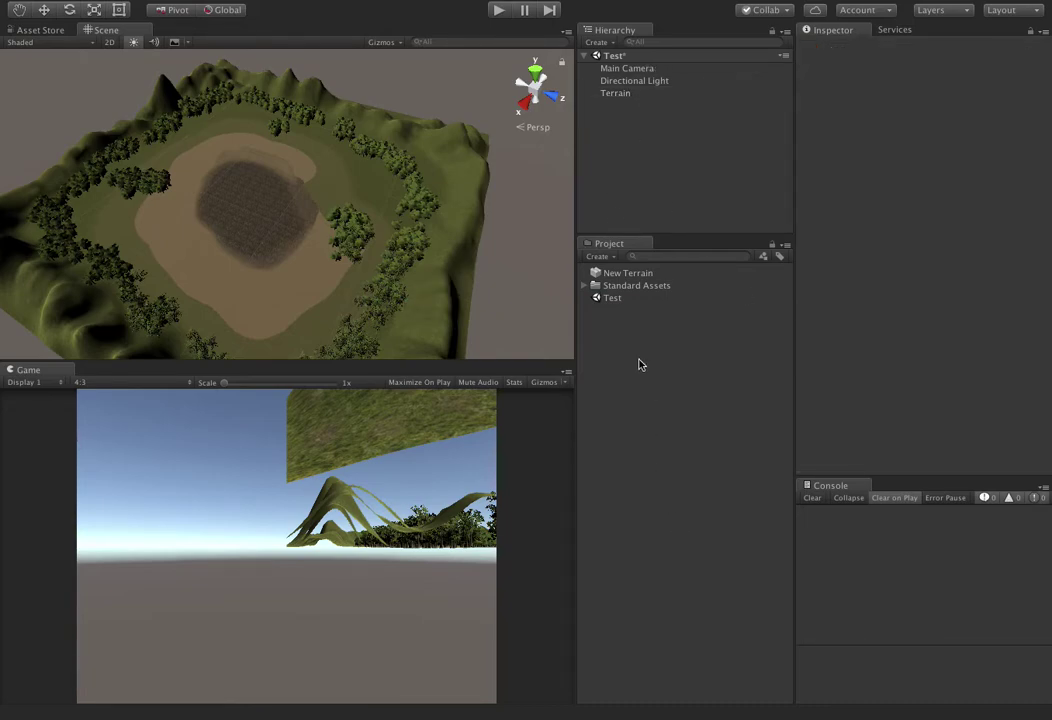
left_click(585, 286)
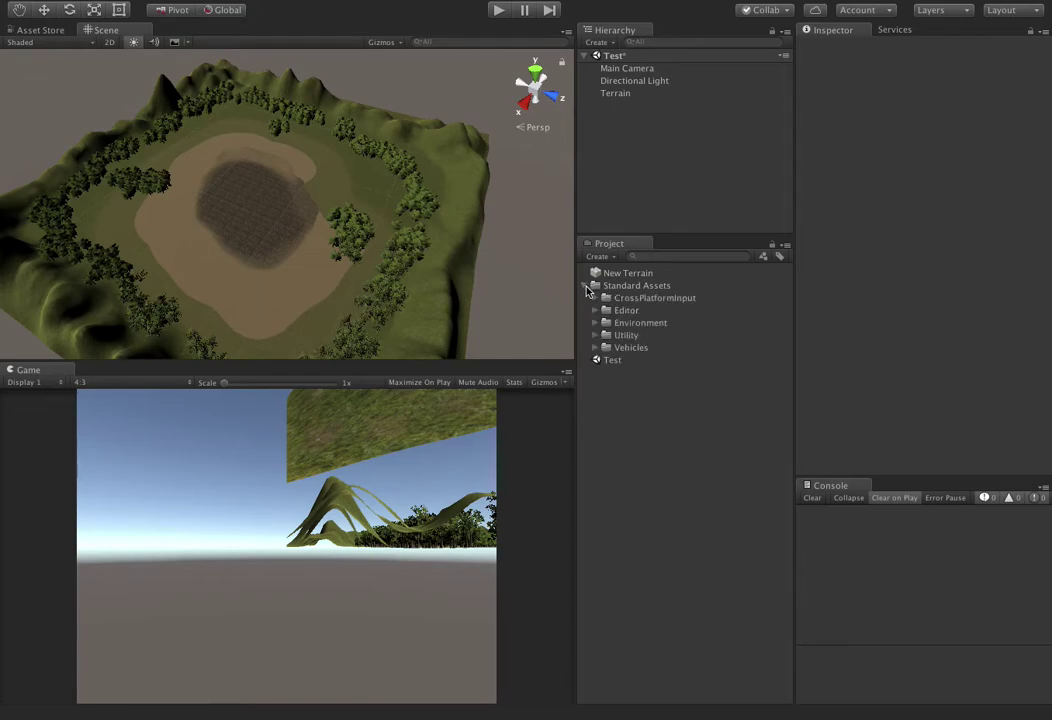
left_click(595, 347)
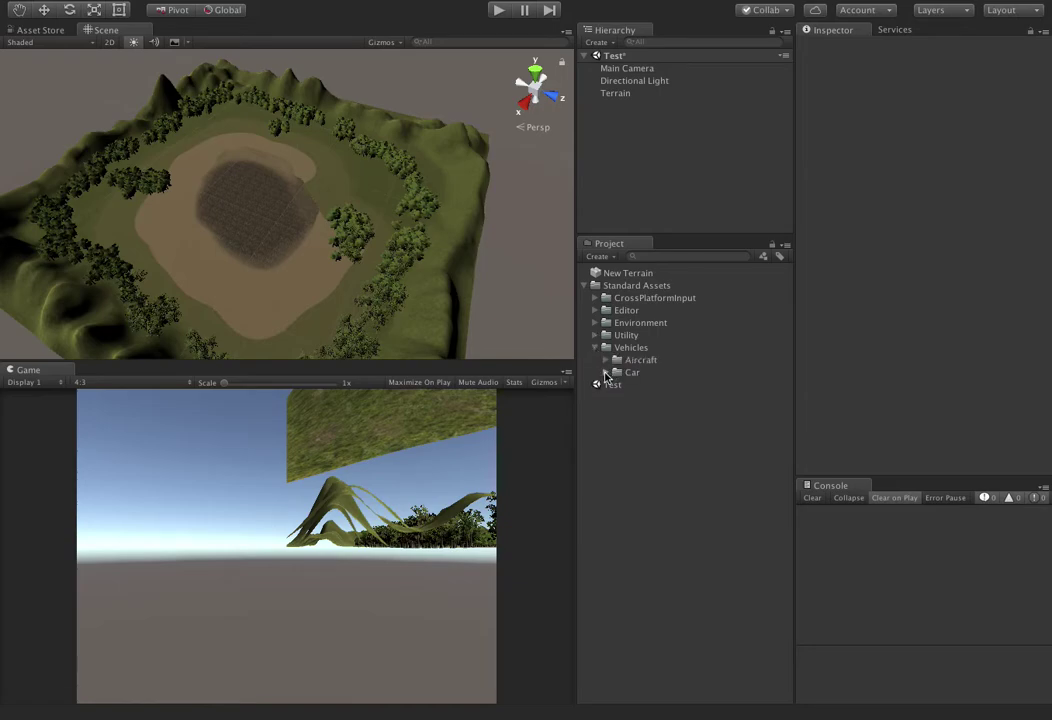
left_click(605, 372)
left_click(617, 435)
left_click_drag(655, 452, 618, 160)
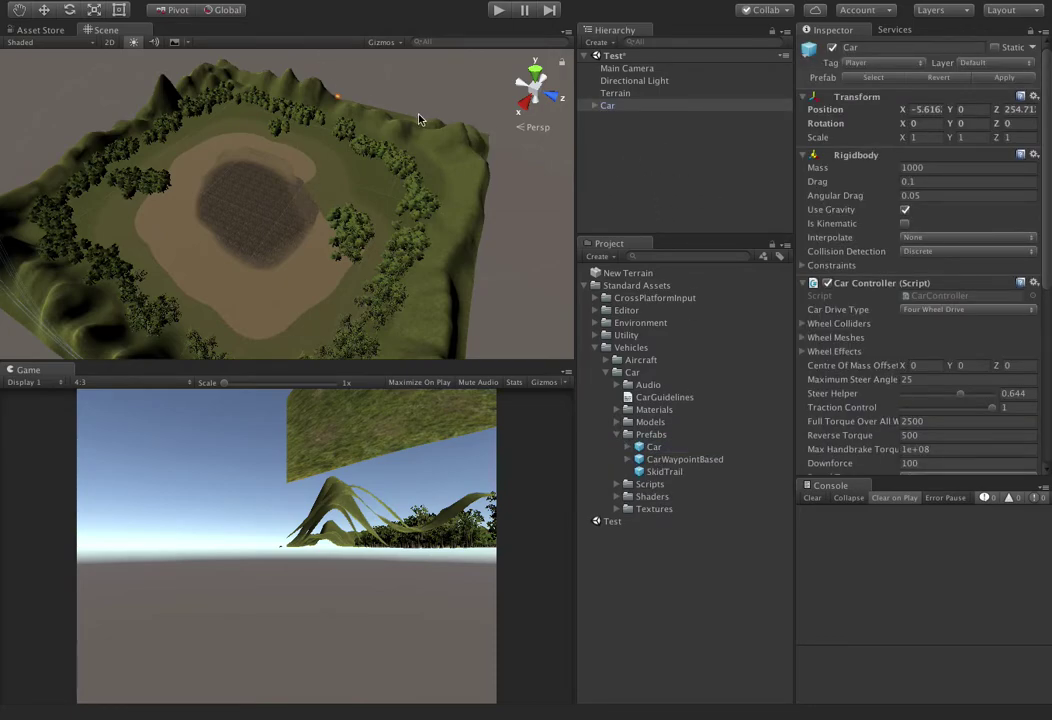
- Set the car's position to X 0, Y 0, Z 0
left_click(651, 108)
middle_click_drag(342, 142, 345, 324)
left_click(929, 110)
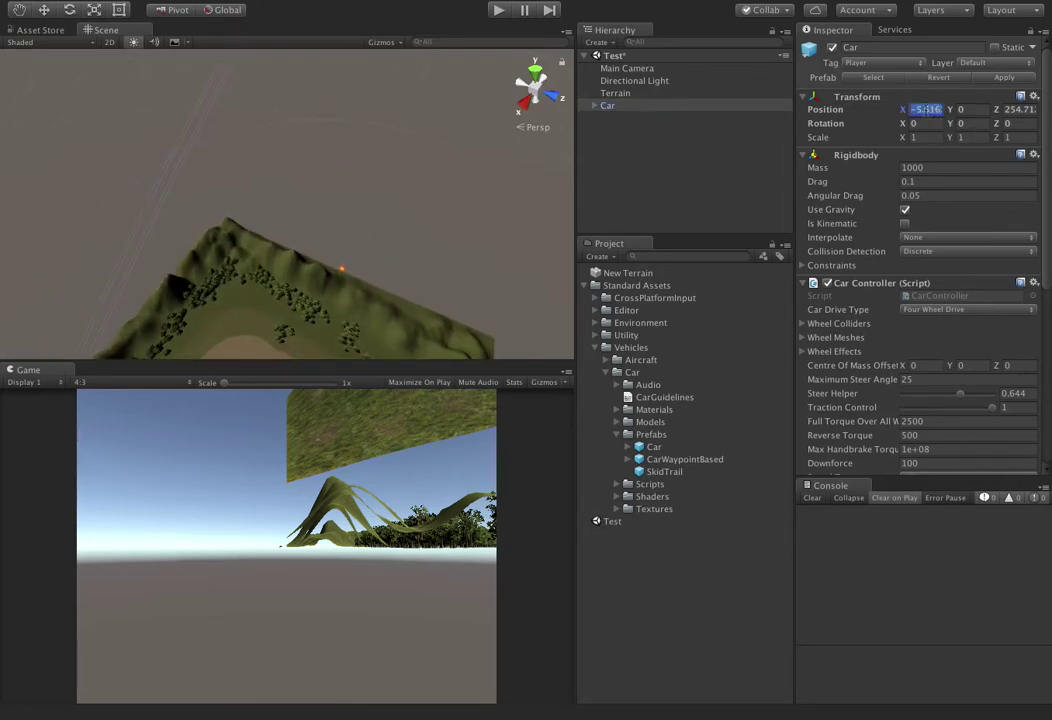
type("0")
key("Tab")
type("0")
key("Tab")
type("0")
key("Tab")
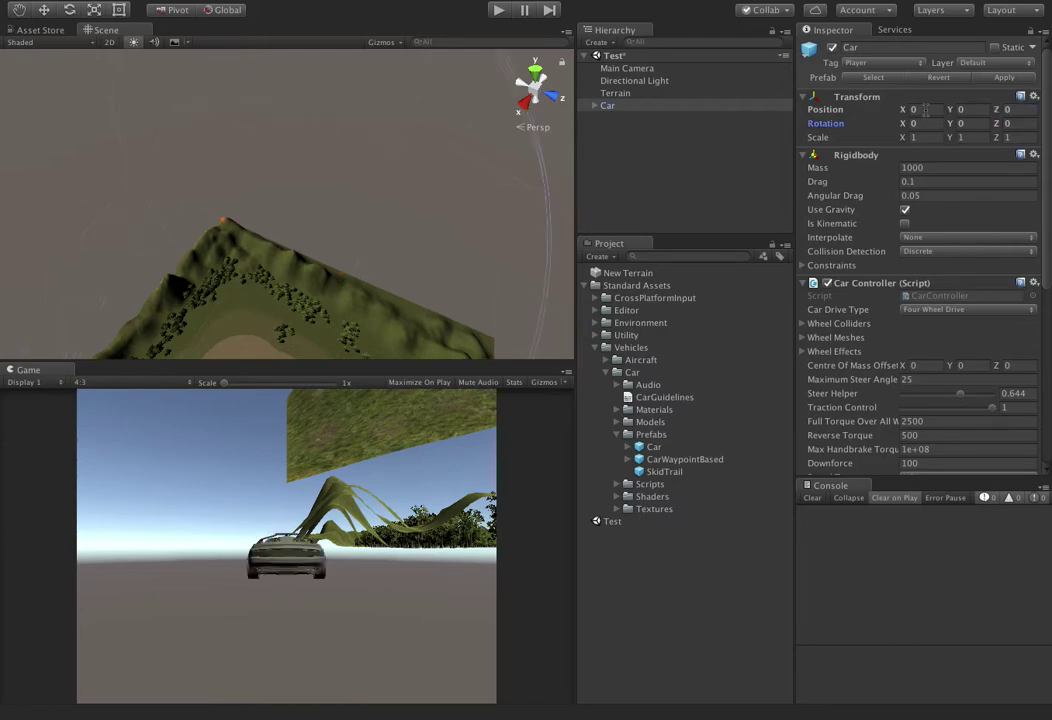
- Move the car from the terrain corner into the sand area, to about X 202 and Z 189
left_click(45, 15)
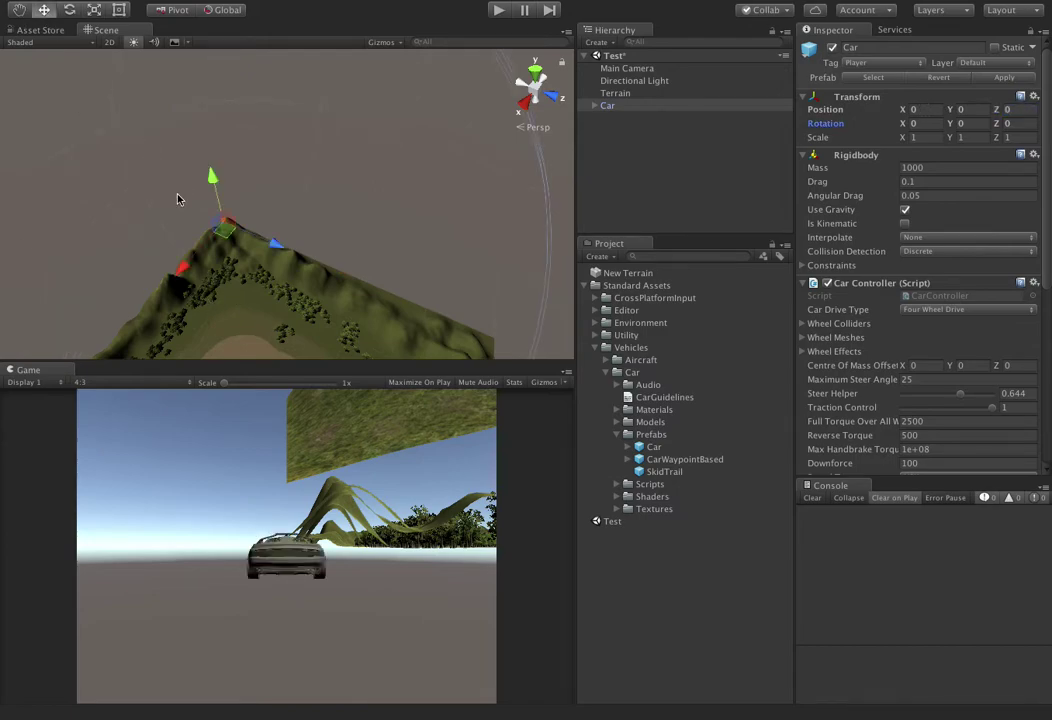
left_click_drag(181, 274, 282, 376)
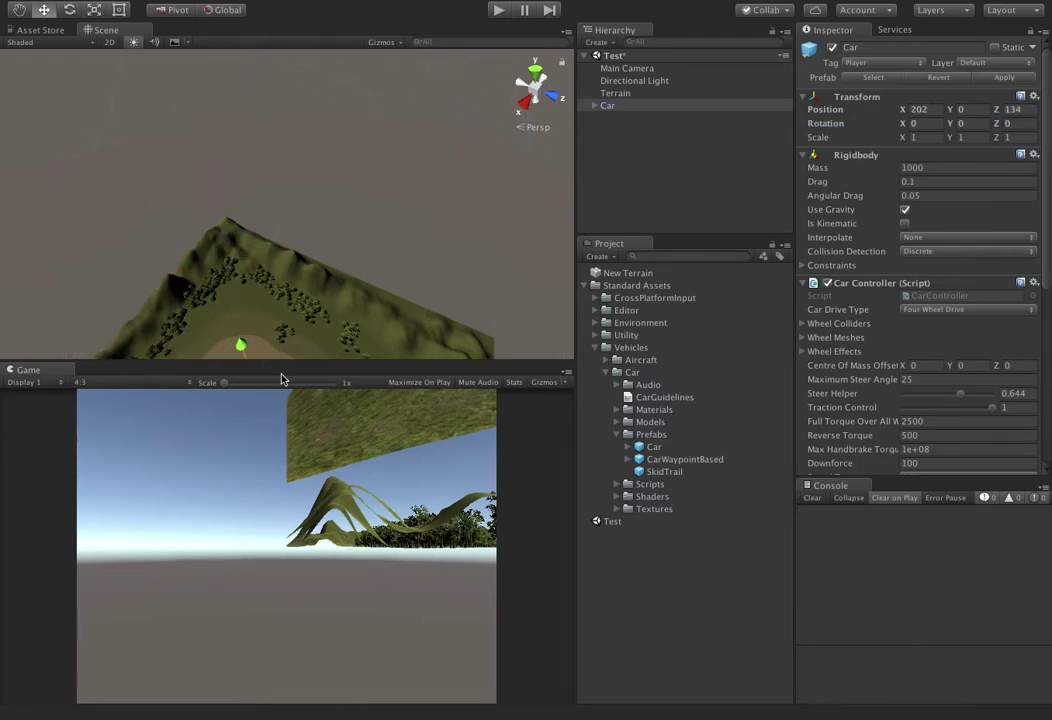
middle_click_drag(205, 230, 214, 141)
scroll(216, 160, "down", 5)
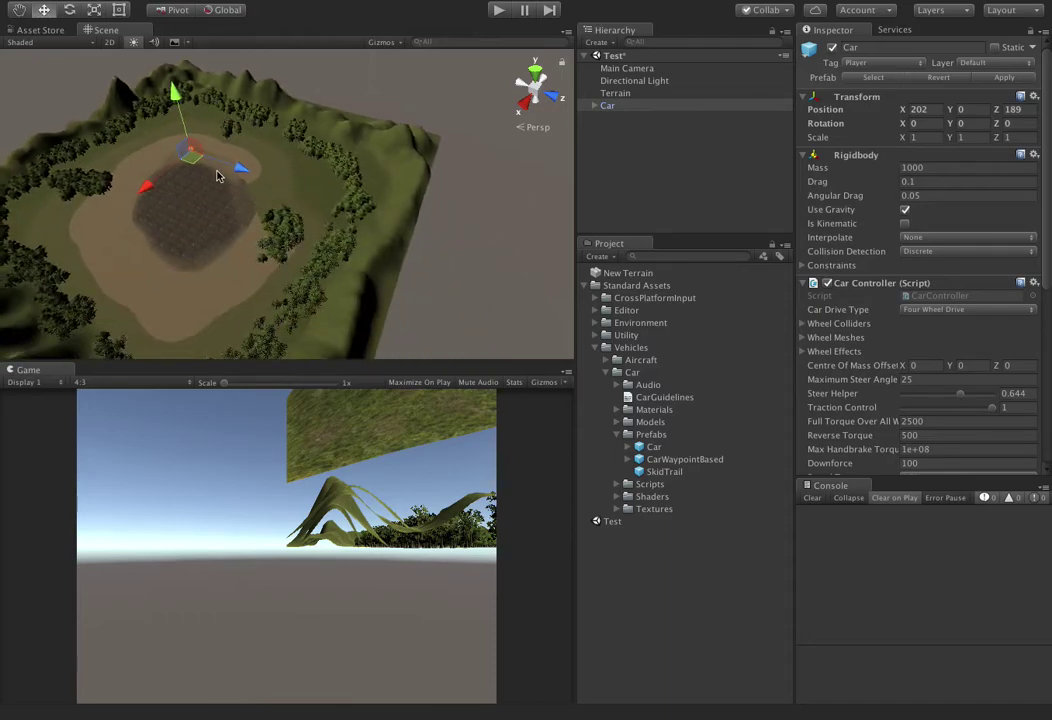
- Shift the car along X to about 188.7 on the sand and review its script components
left_click_drag(232, 169, 421, 308, "alt")
scroll(421, 308, "up", 4)
middle_click_drag(421, 308, 336, 107)
scroll(336, 107, "up", 6)
scroll(336, 107, "down", 5)
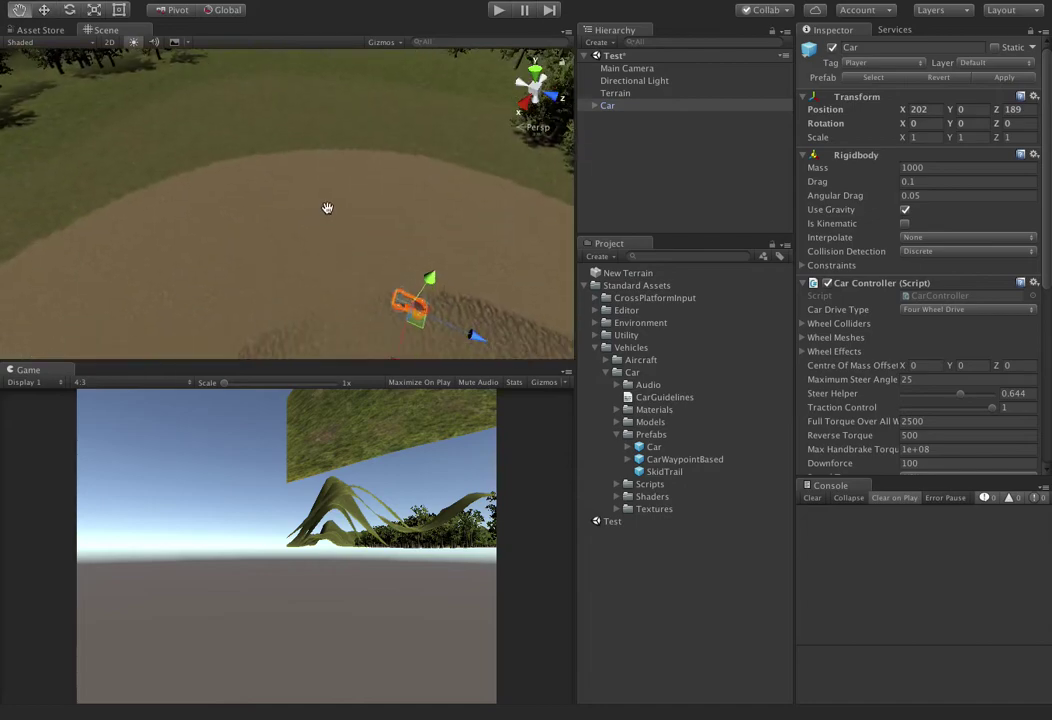
middle_click_drag(329, 216, 294, 211)
scroll(521, 223, "up", 5)
middle_click_drag(521, 223, 273, 239)
scroll(273, 239, "down", 5)
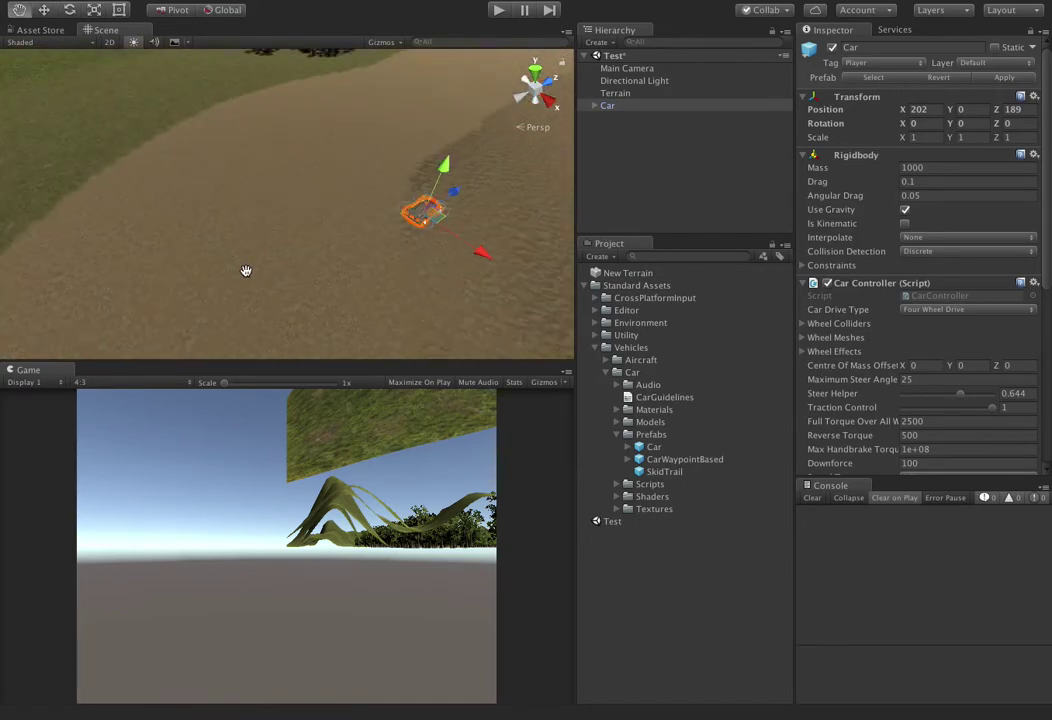
left_click_drag(411, 214, 368, 202)
middle_click_drag(409, 239, 258, 312)
scroll(214, 308, "up", 5)
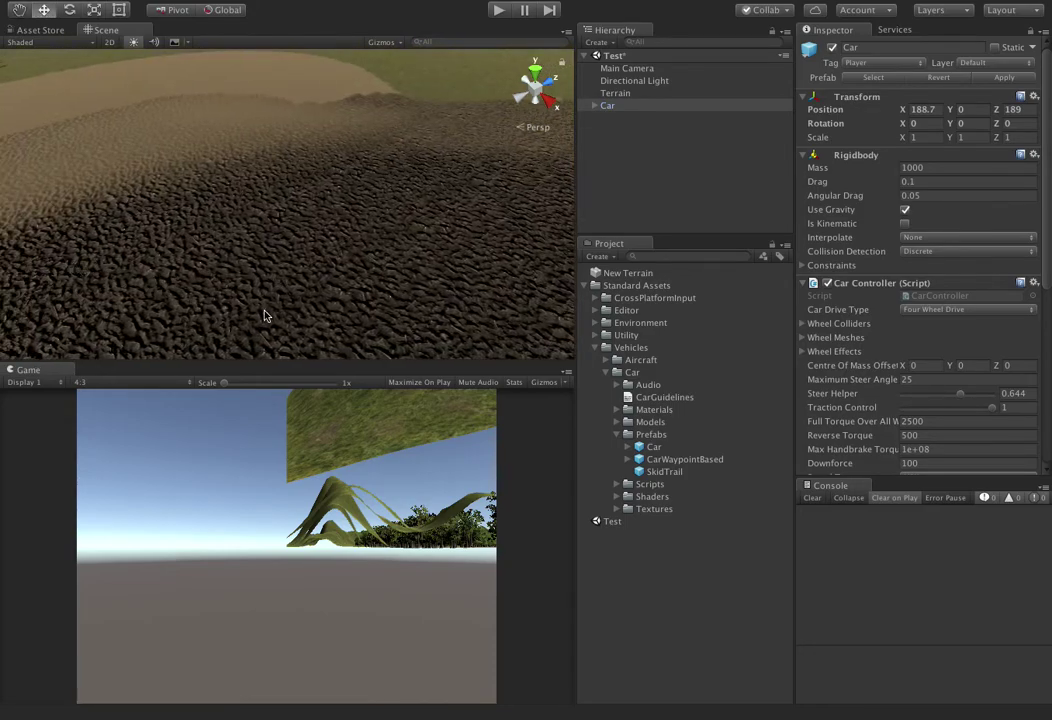
scroll(266, 312, "down", 5)
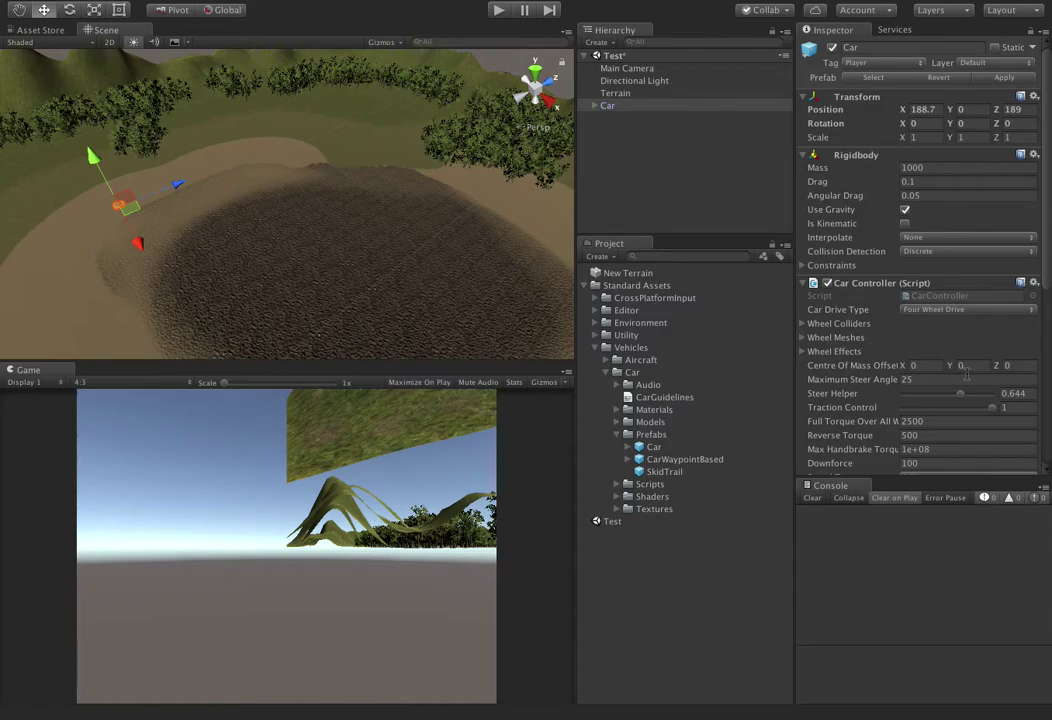
scroll(967, 377, "down", 10)
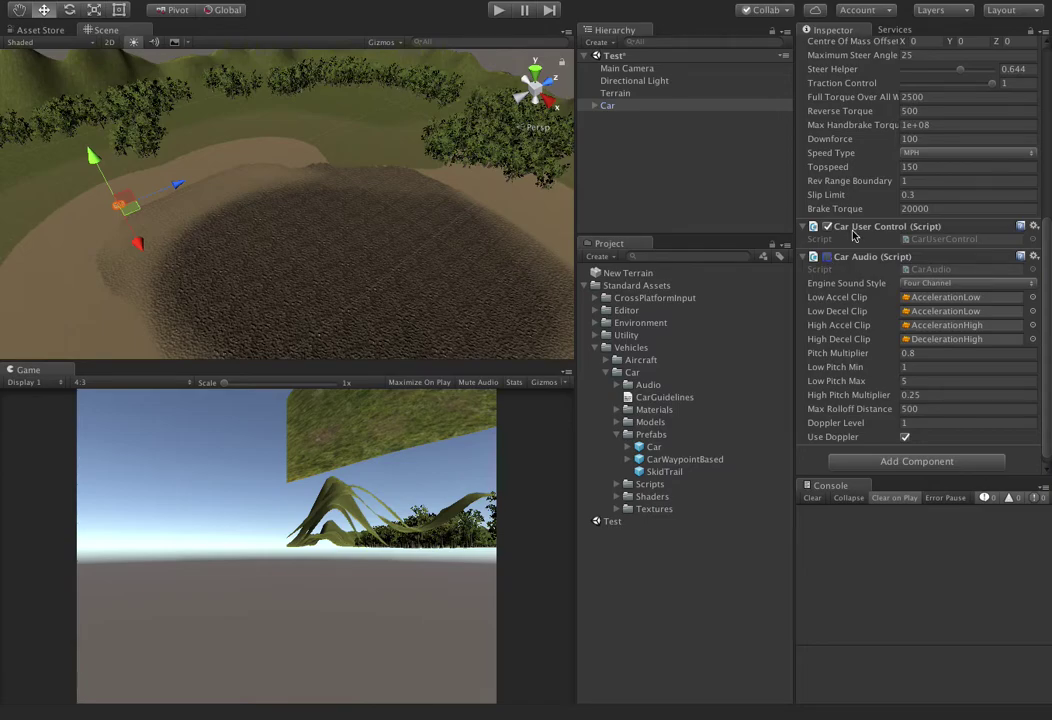
- Delete the Main Camera from the scene and collapse the Standard Assets folder
left_click(636, 69)
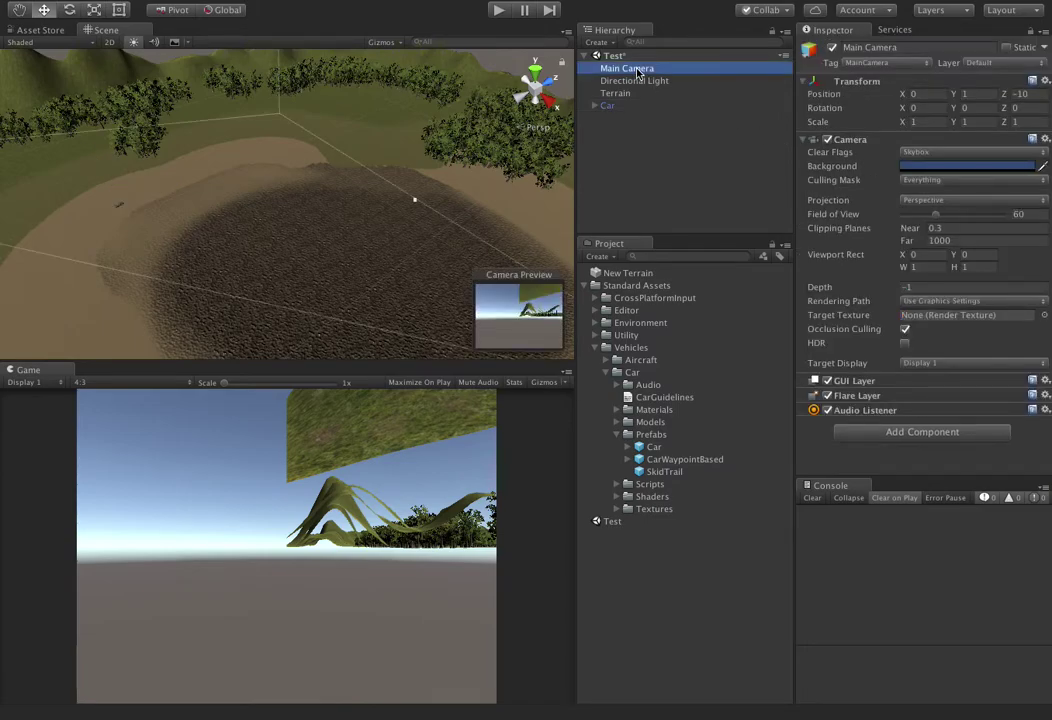
key("Delete")
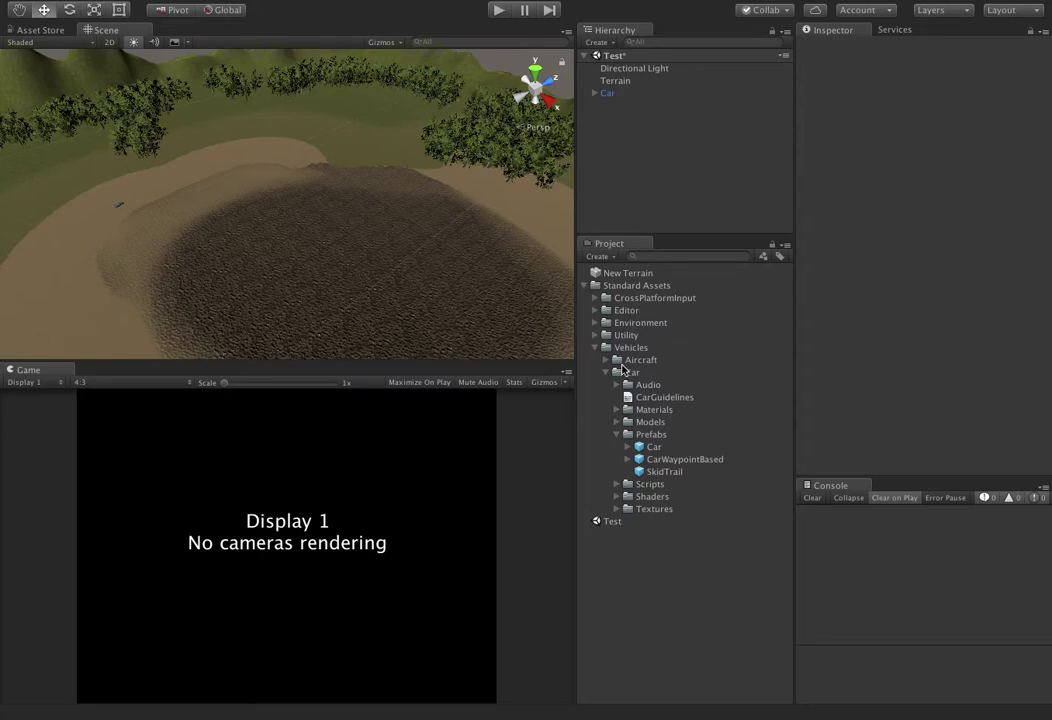
left_click(584, 288)
- Start a custom package import and browse to the Unity Dome Assets folder in Documents
right_click(609, 334)
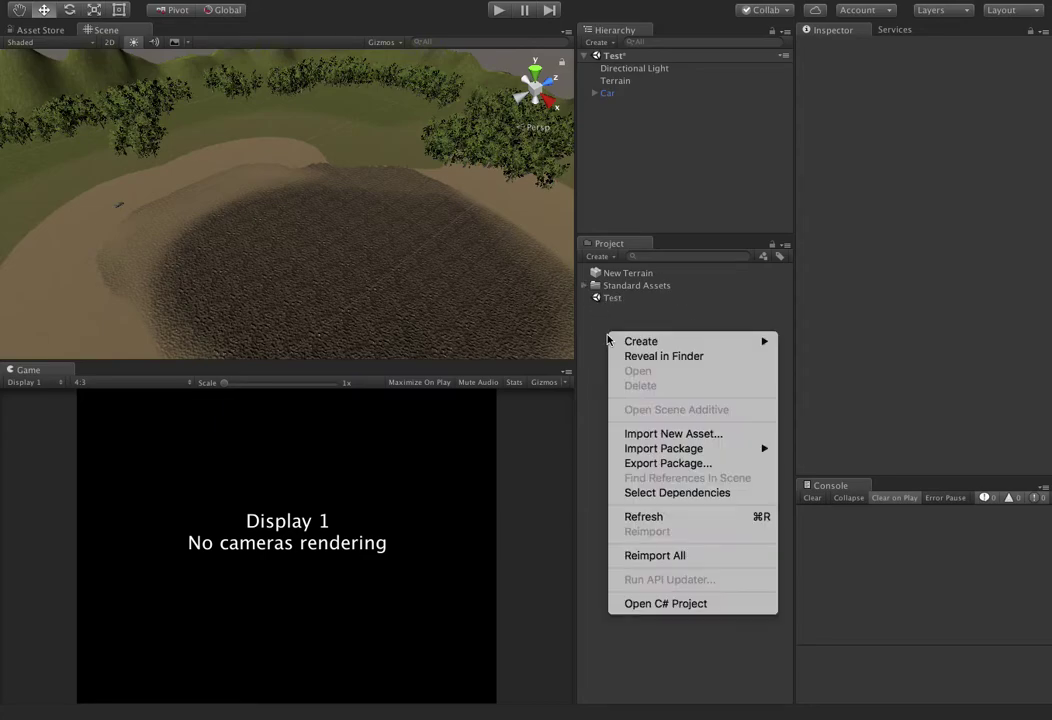
mouse_move(688, 452)
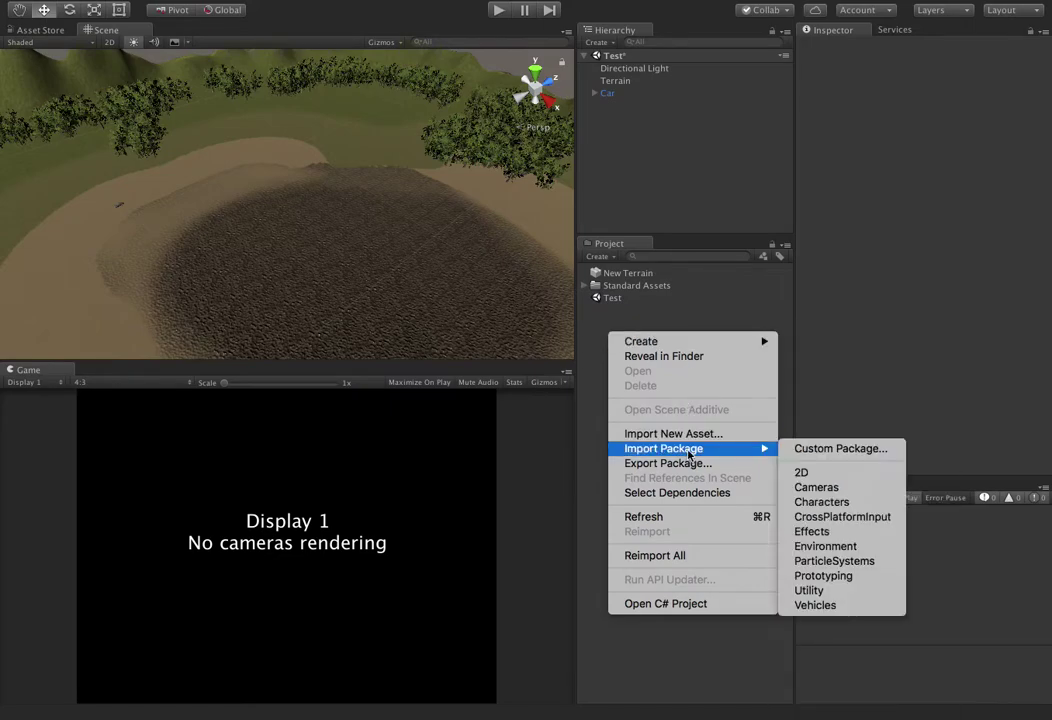
left_click(876, 455)
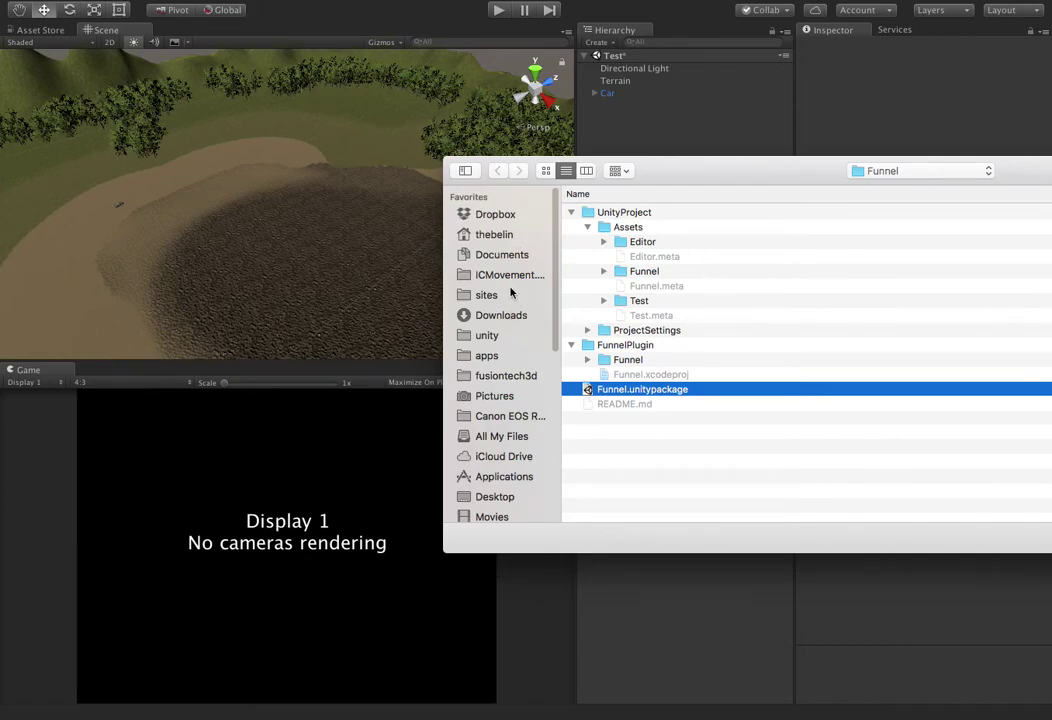
left_click(496, 338)
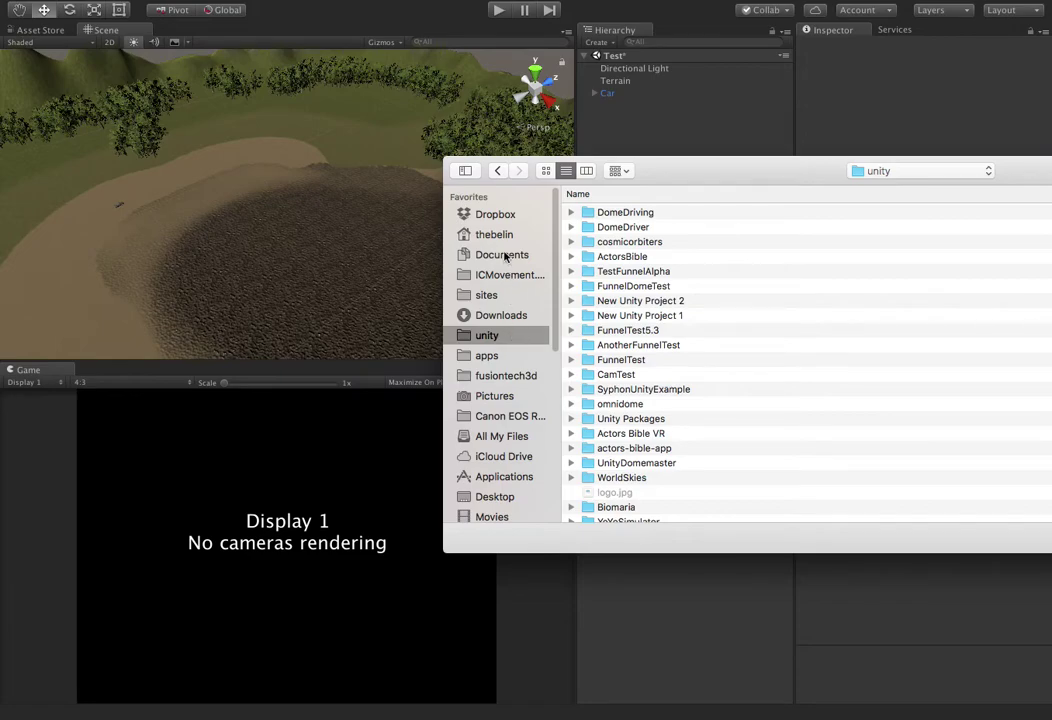
left_click(505, 256)
left_click(515, 315)
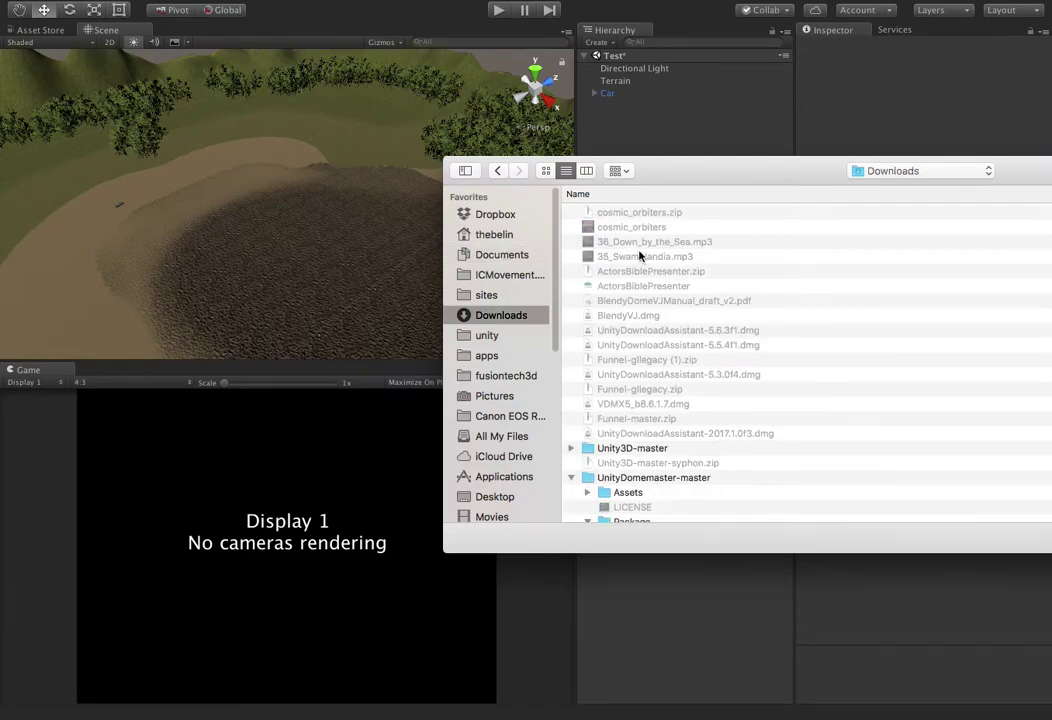
left_click(572, 479)
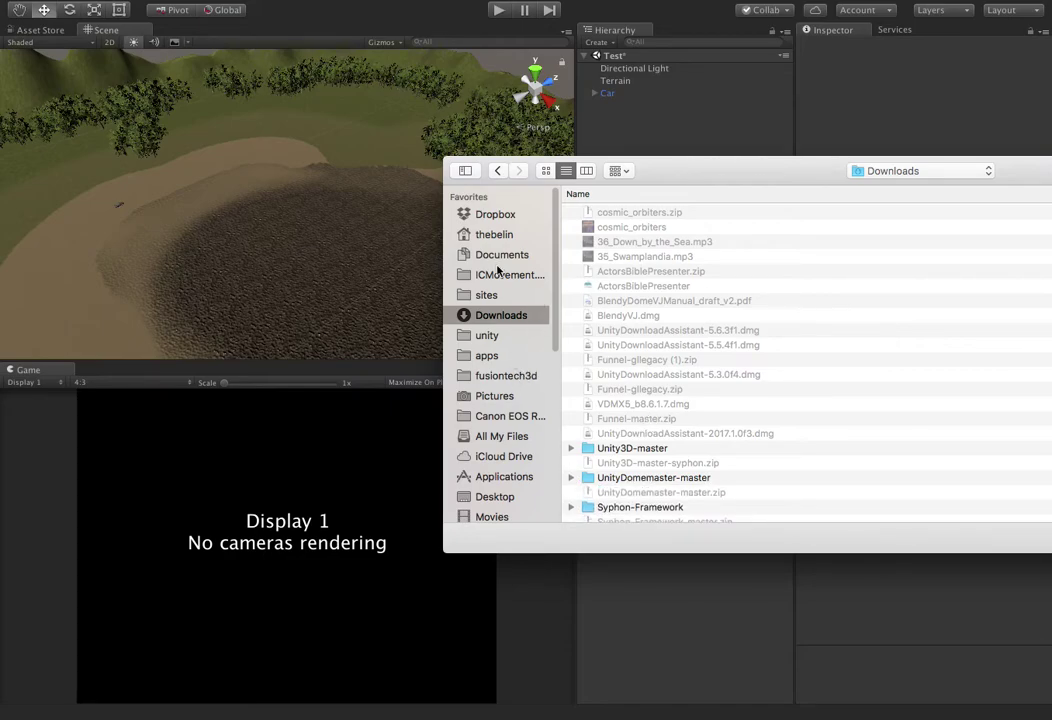
left_click(497, 261)
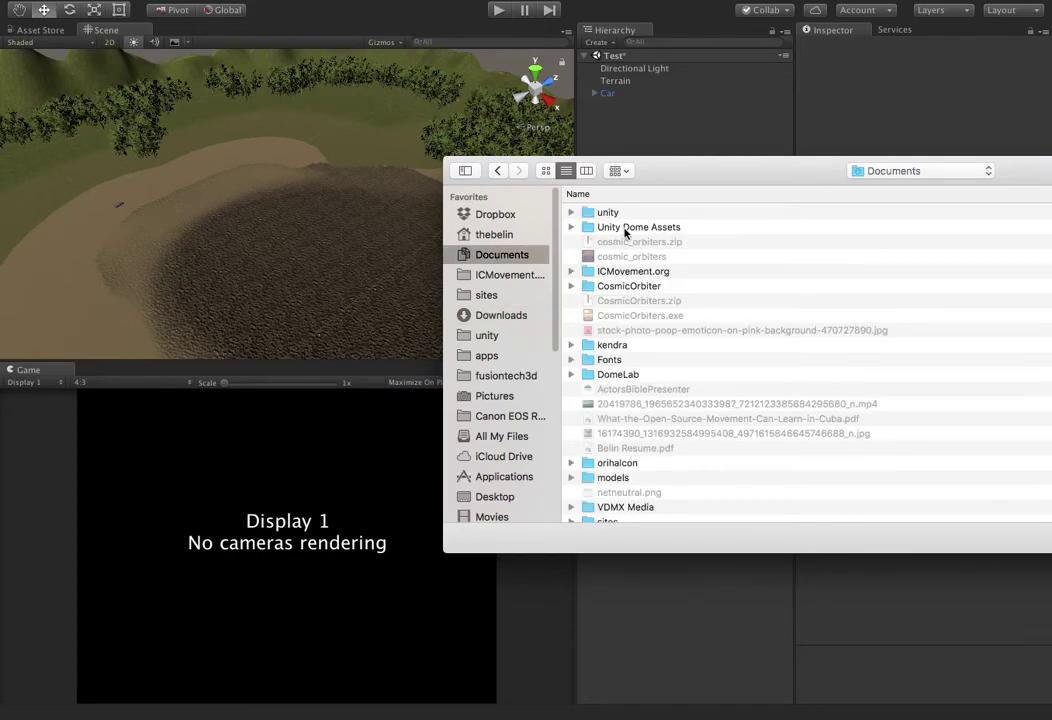
double_click(625, 228)
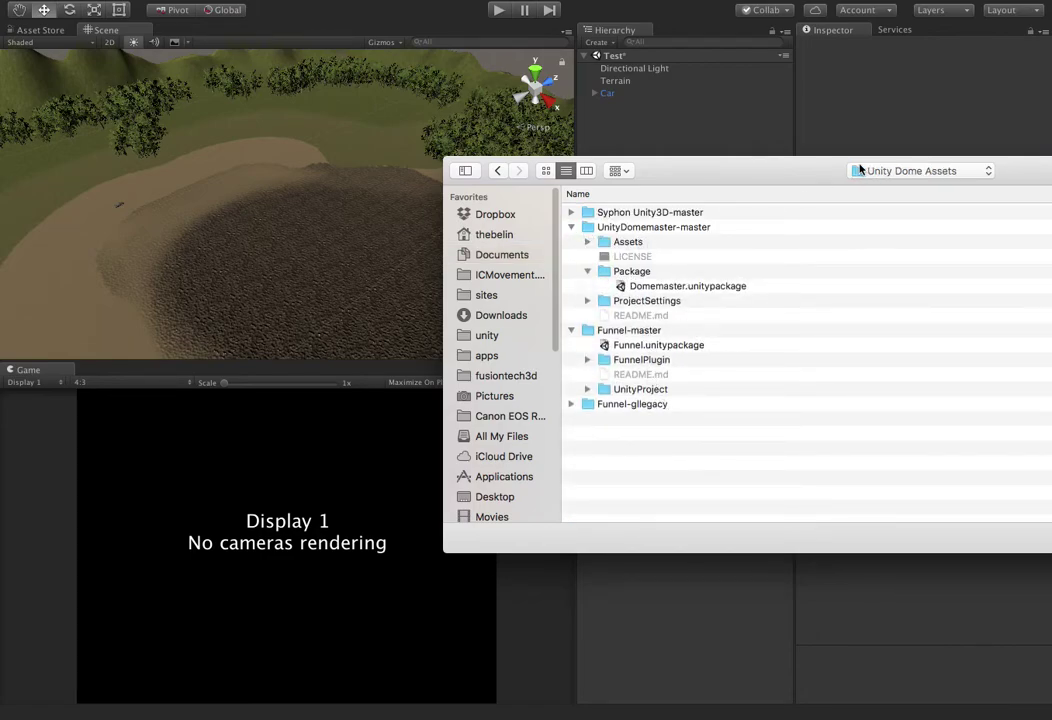
- Import all contents of Domemaster.unitypackage from the UnityDomemaster-master Package folder
left_click_drag(782, 169, 686, 168)
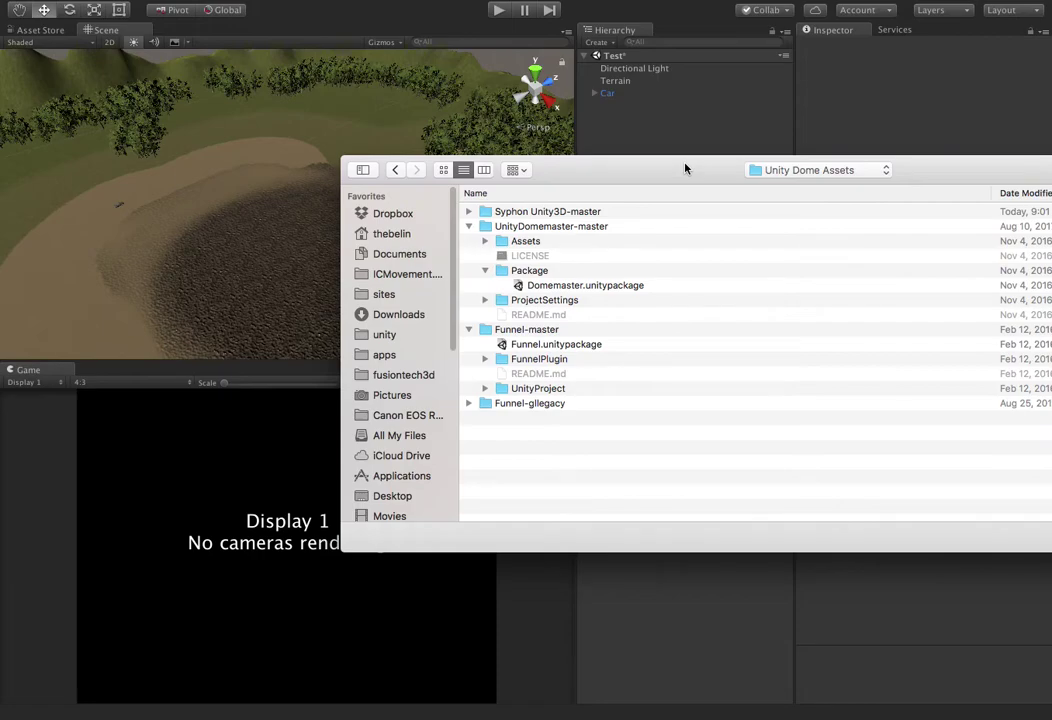
left_click(545, 287)
double_click(575, 287)
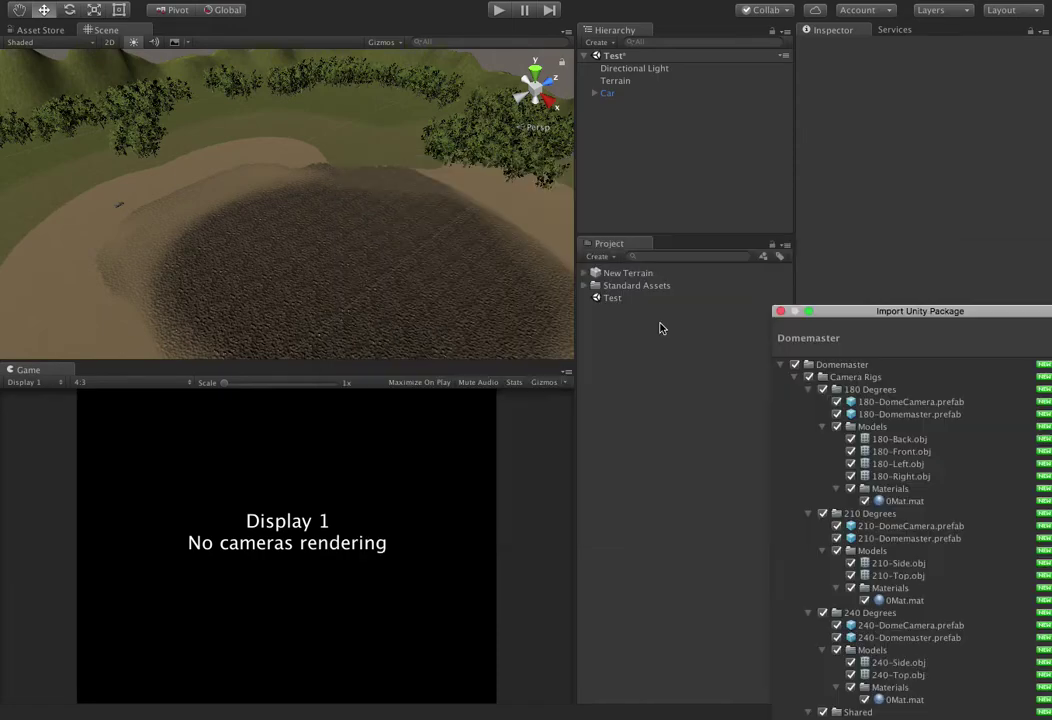
scroll(978, 648, "down", 5)
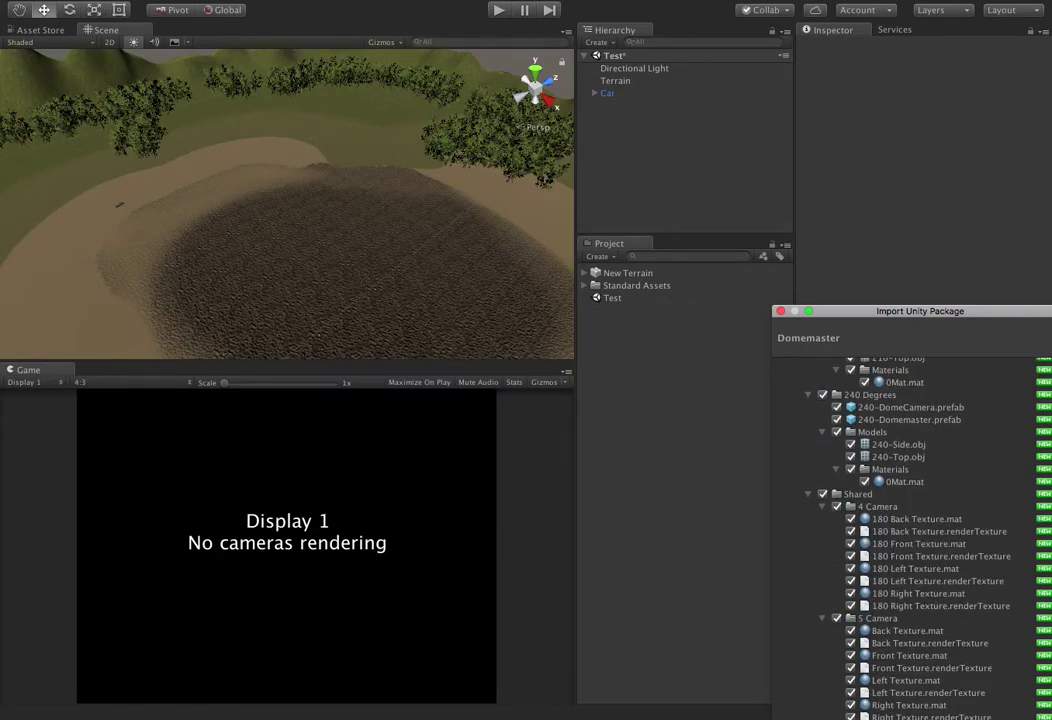
left_click(1034, 716)
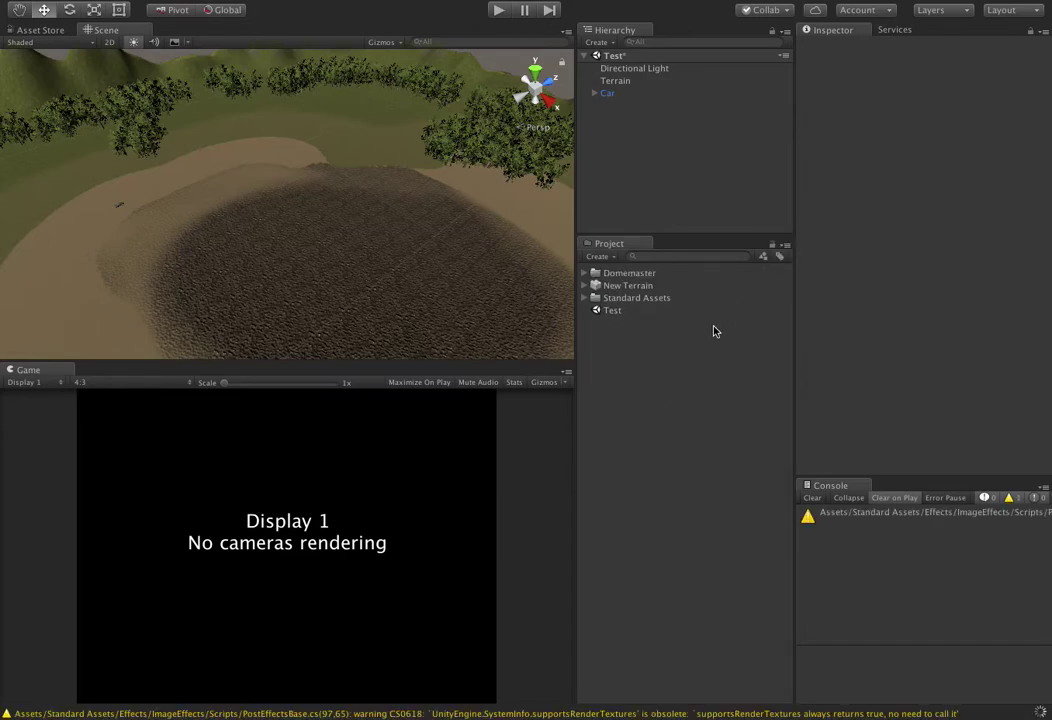
- Start another custom package import and browse to the Unity Dome Assets folder
right_click(634, 357)
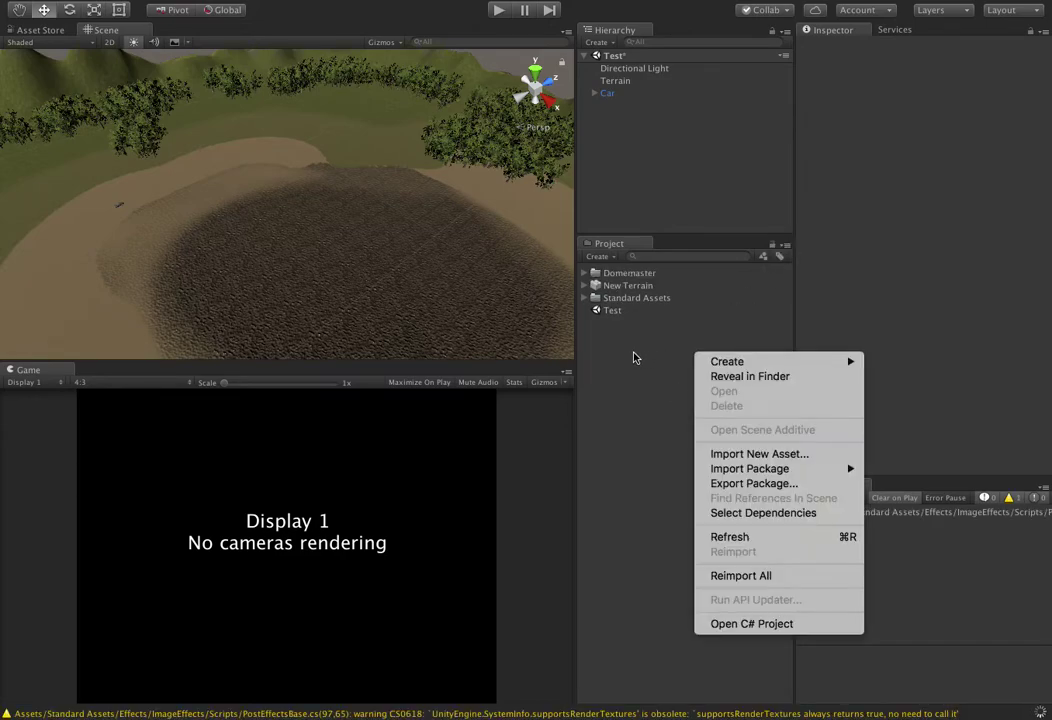
mouse_move(742, 470)
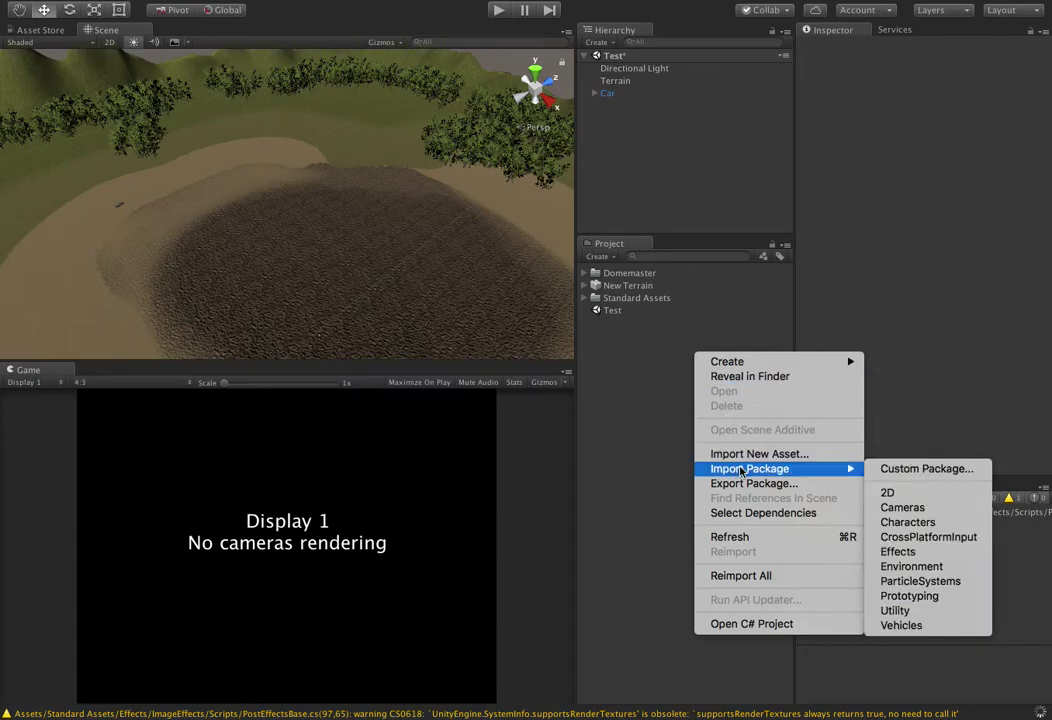
left_click(927, 469)
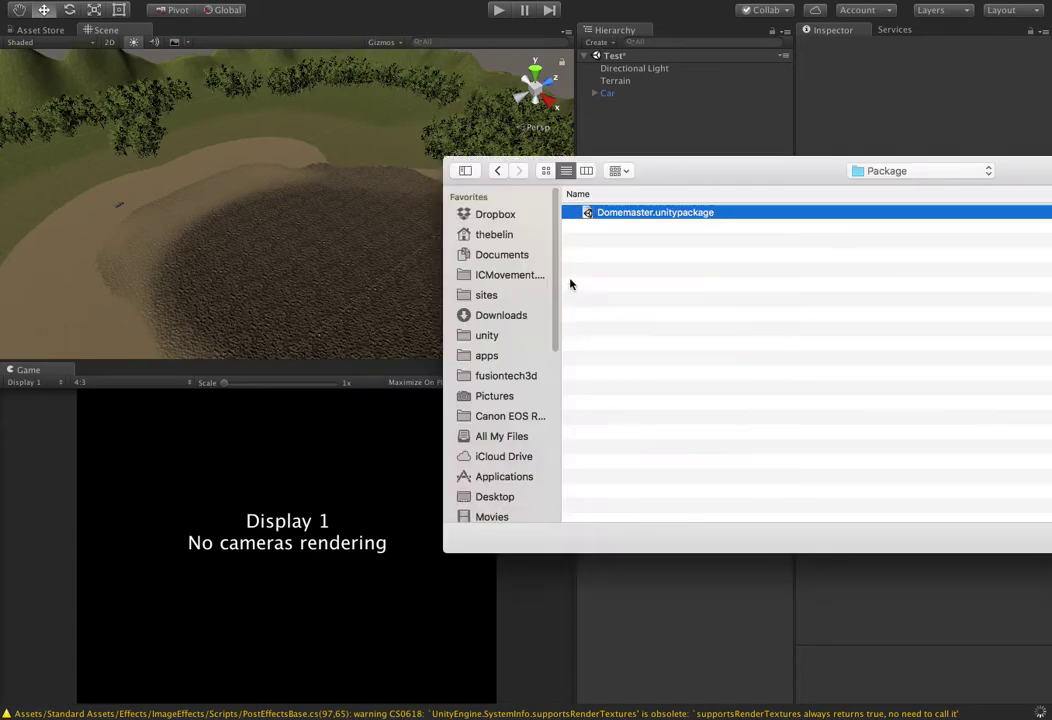
left_click(905, 171)
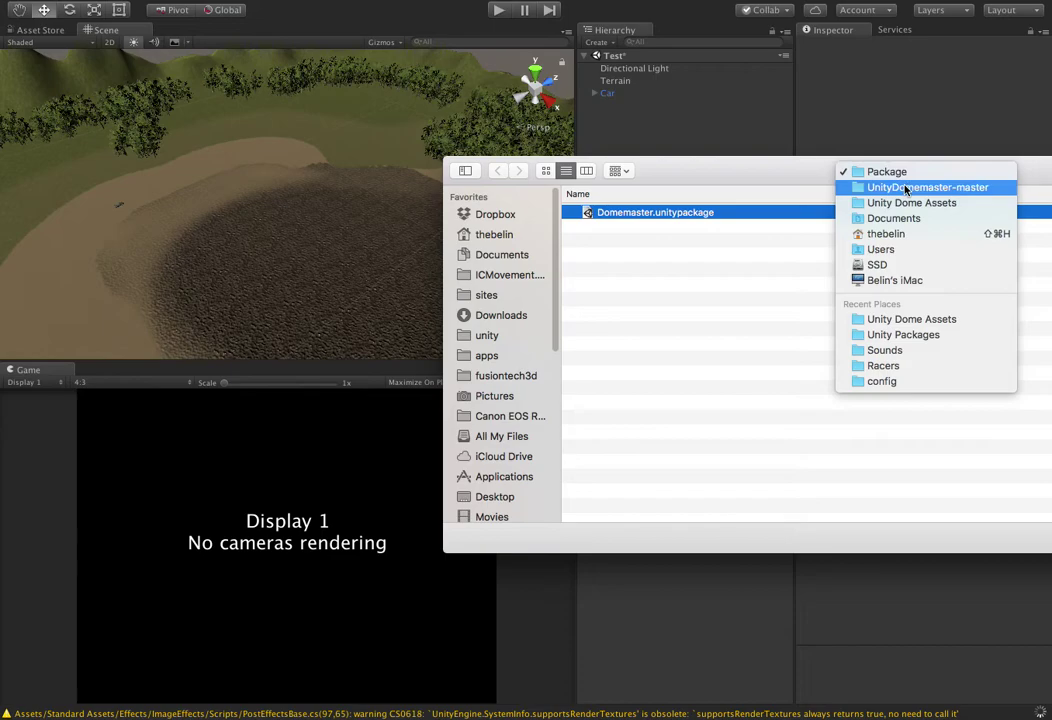
left_click(910, 203)
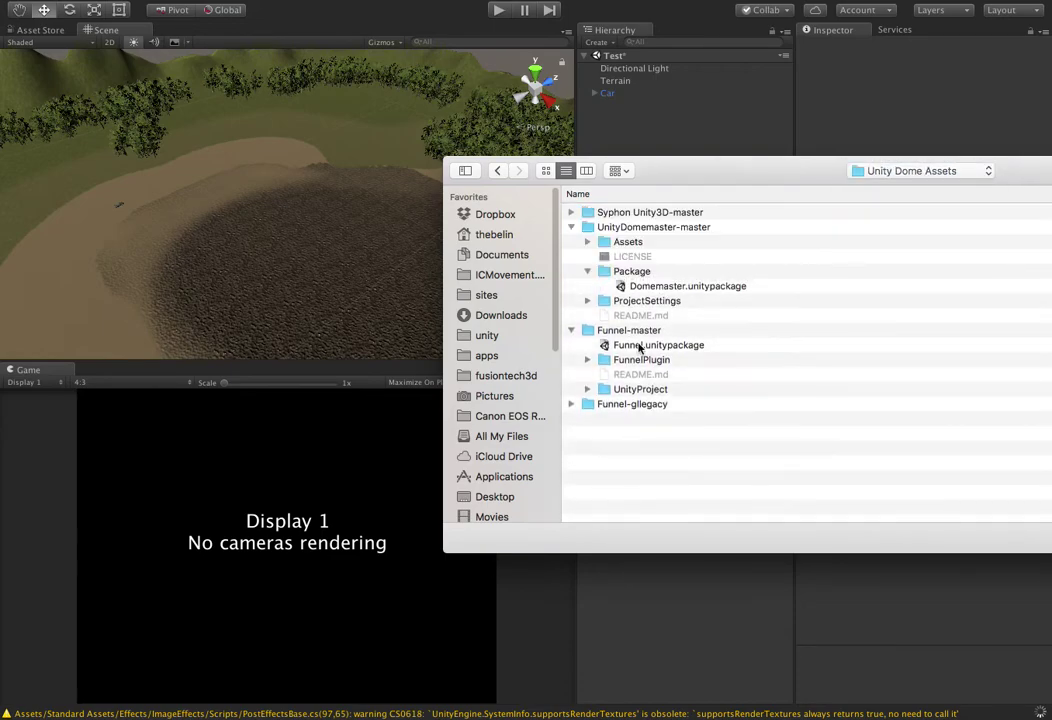
- Search the Syphon Unity3D-master folder and its SyphonUnityPlugin subfolder for an importable package
left_click(571, 212)
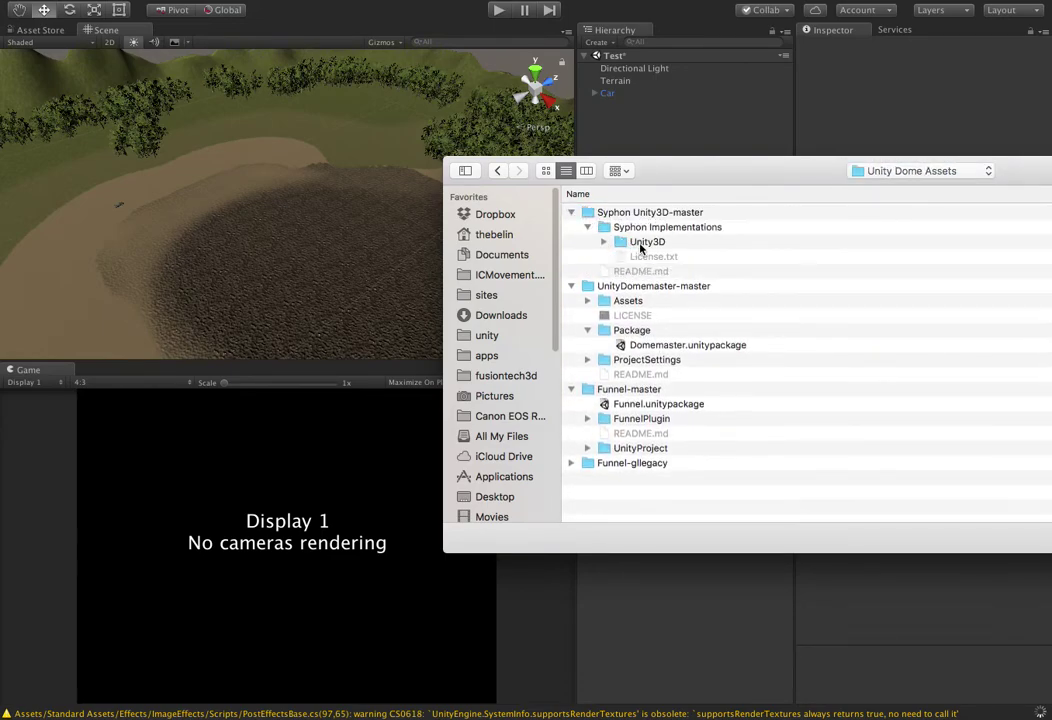
left_click(630, 243)
left_click(604, 242)
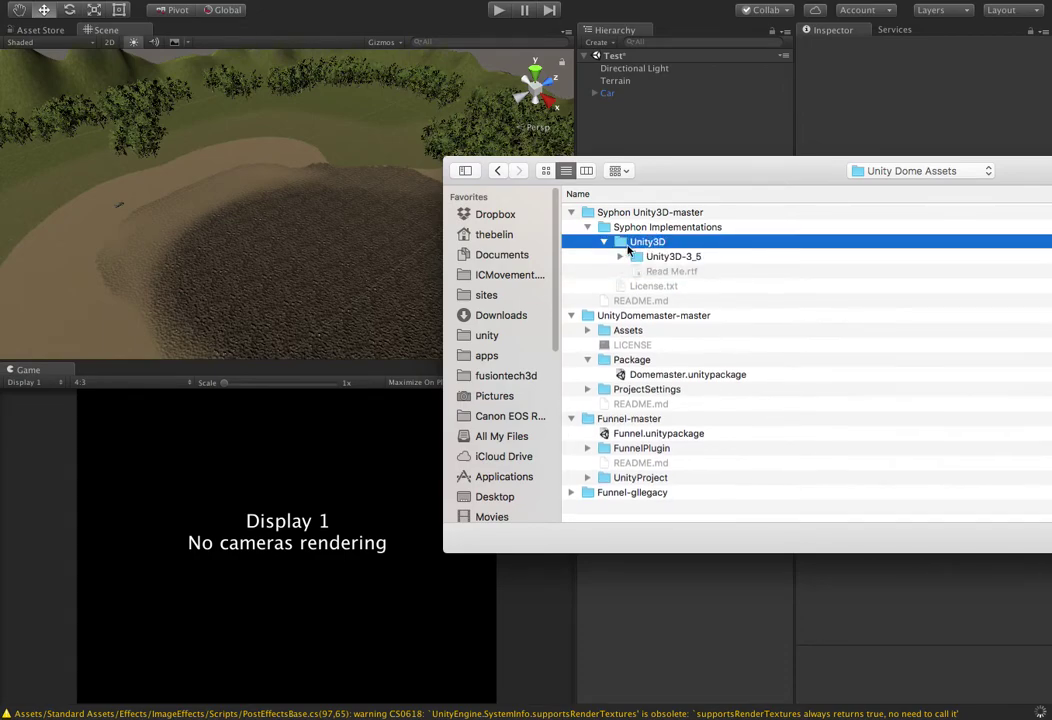
left_click(630, 256)
left_click(620, 257)
left_click(620, 257)
left_click(620, 257)
left_click(622, 231)
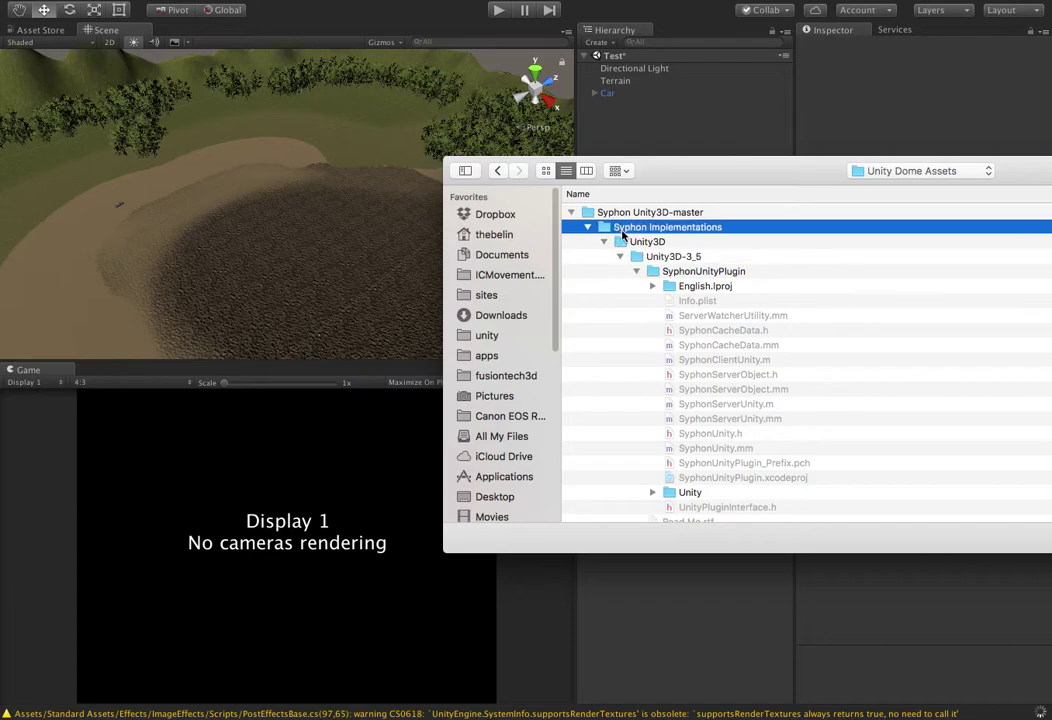
left_click(626, 214)
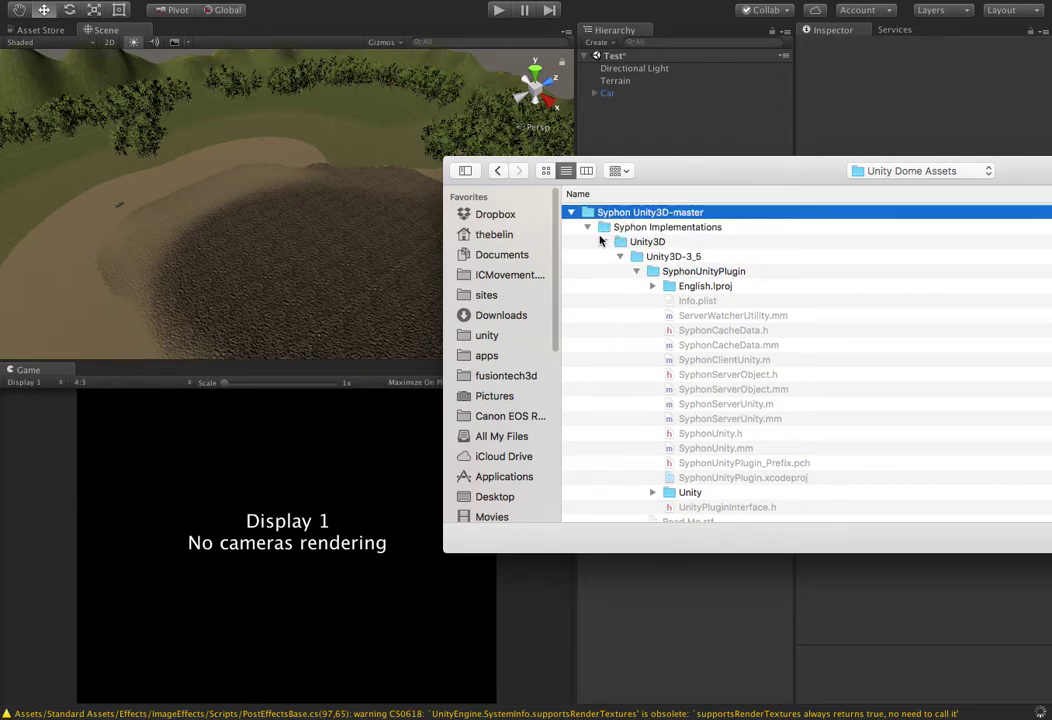
left_click(588, 227)
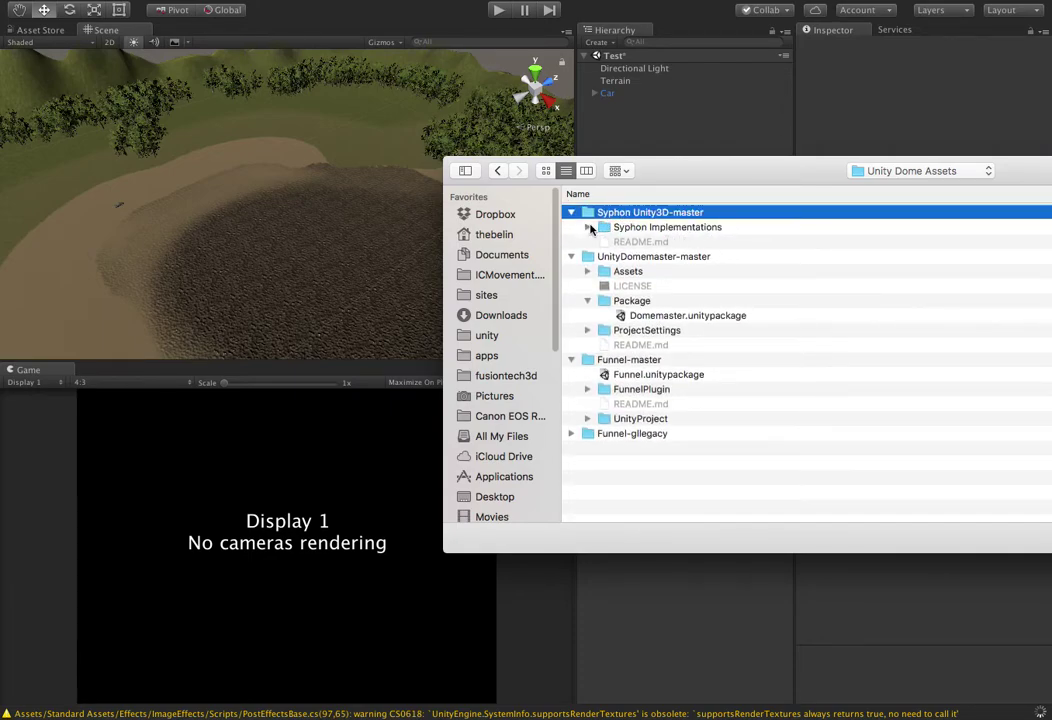
- Look through the Downloads folder for the Syphon Unity plugin package
left_click(508, 315)
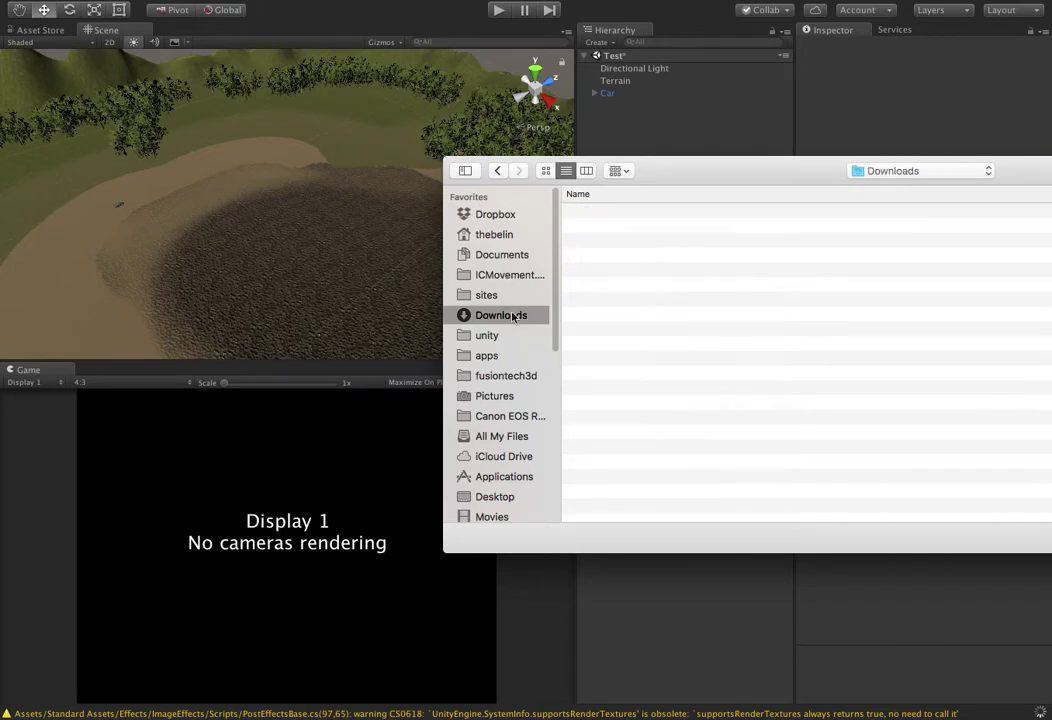
scroll(648, 347, "down", 5)
scroll(648, 347, "down", 5)
scroll(648, 347, "up", 5)
scroll(648, 347, "down", 5)
scroll(648, 347, "up", 3)
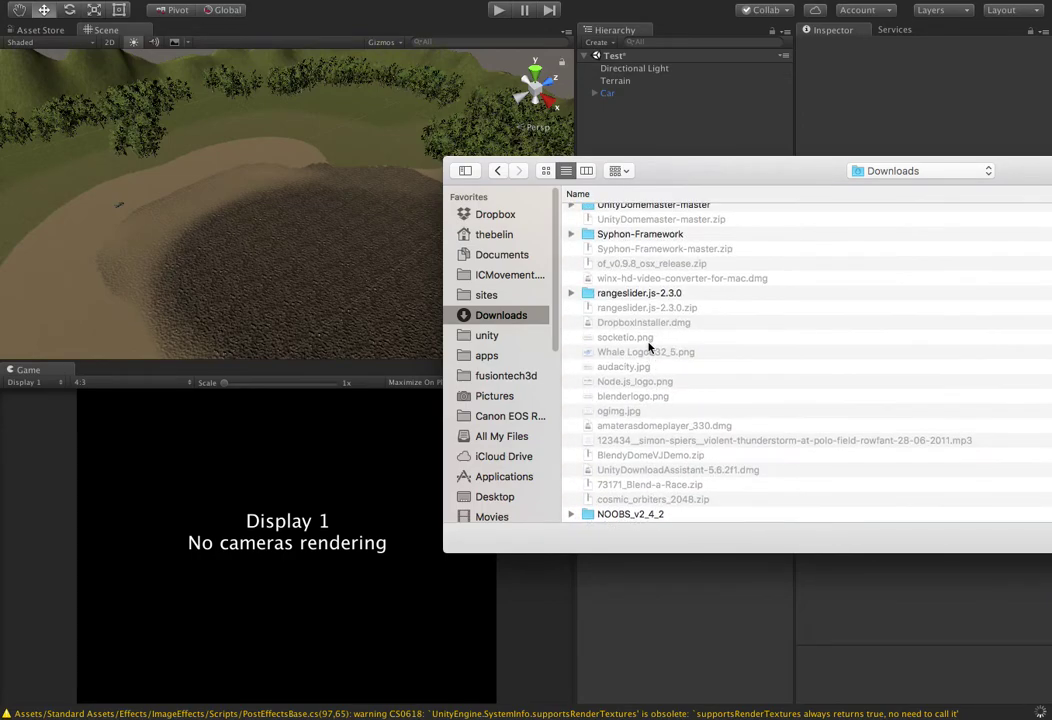
scroll(648, 348, "down", 5)
scroll(648, 347, "down", 10)
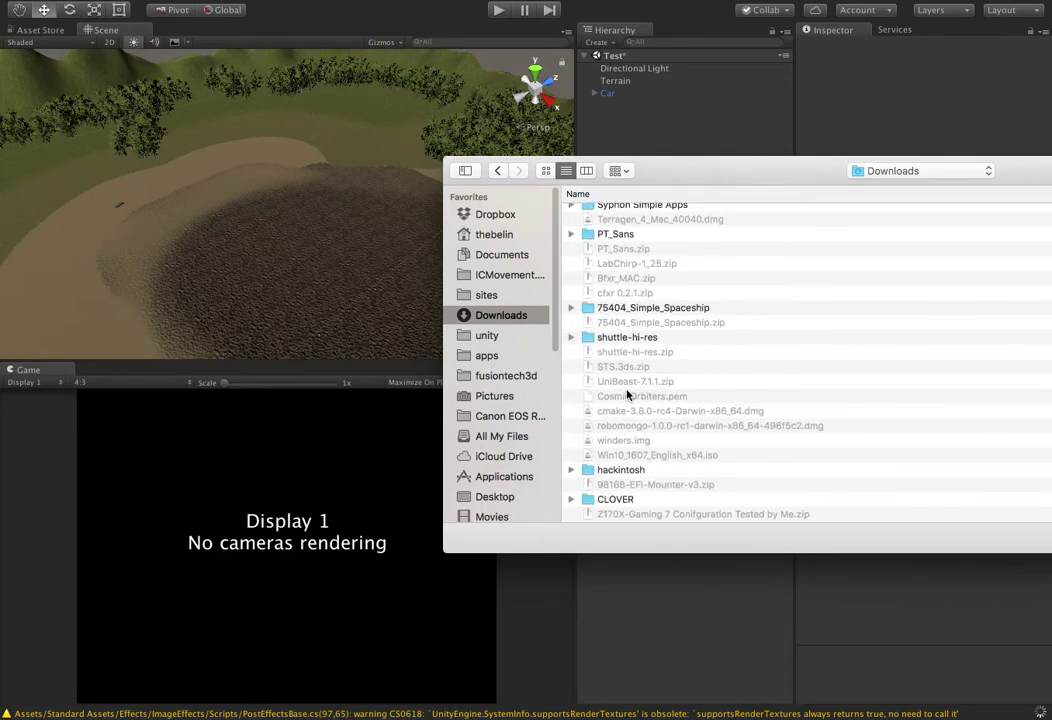
scroll(627, 396, "down", 8)
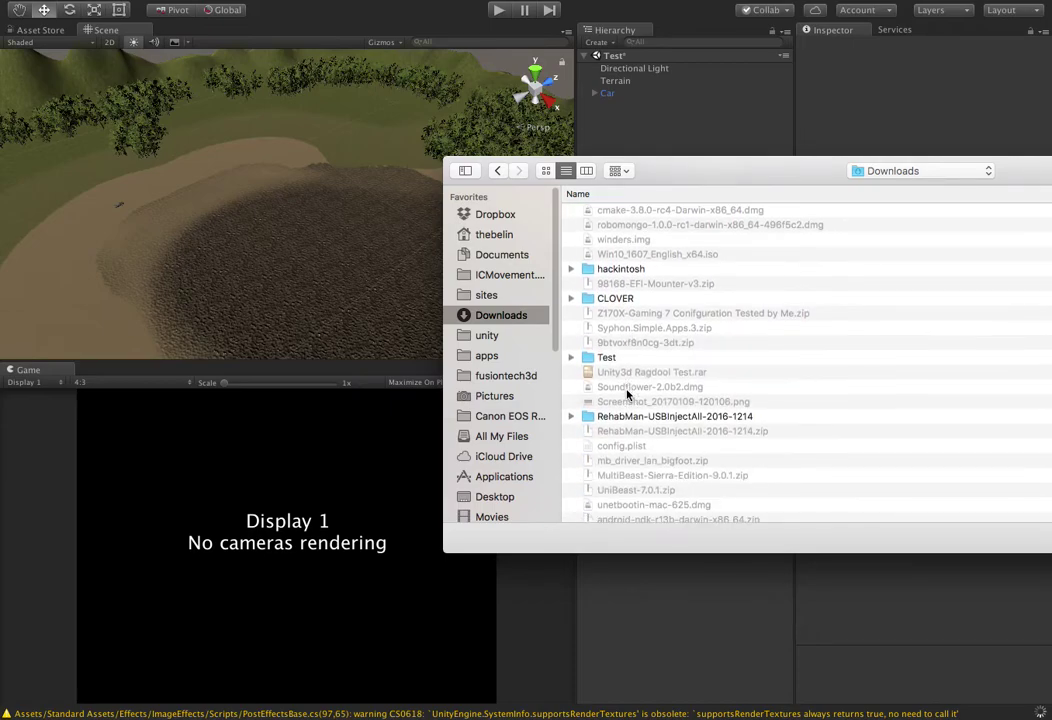
- Import SyphonUnityPlugin1.0_Public_Beta2a17.unitypackage from the Unity Packages folder inside the unity folder
left_click(490, 337)
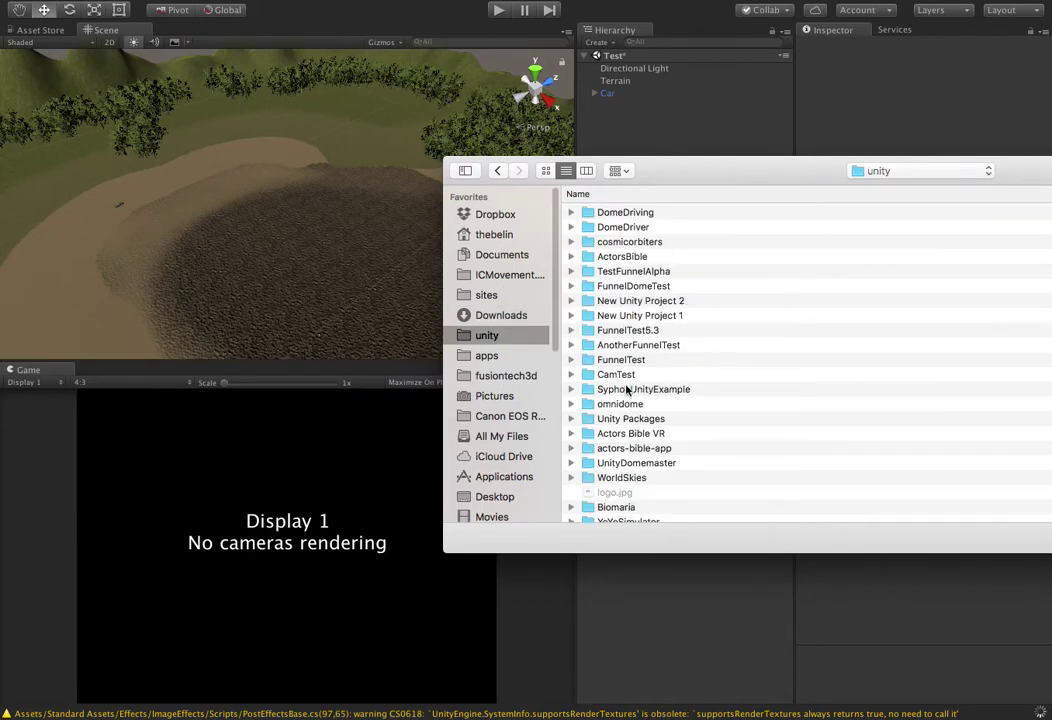
left_click(571, 422, "alt")
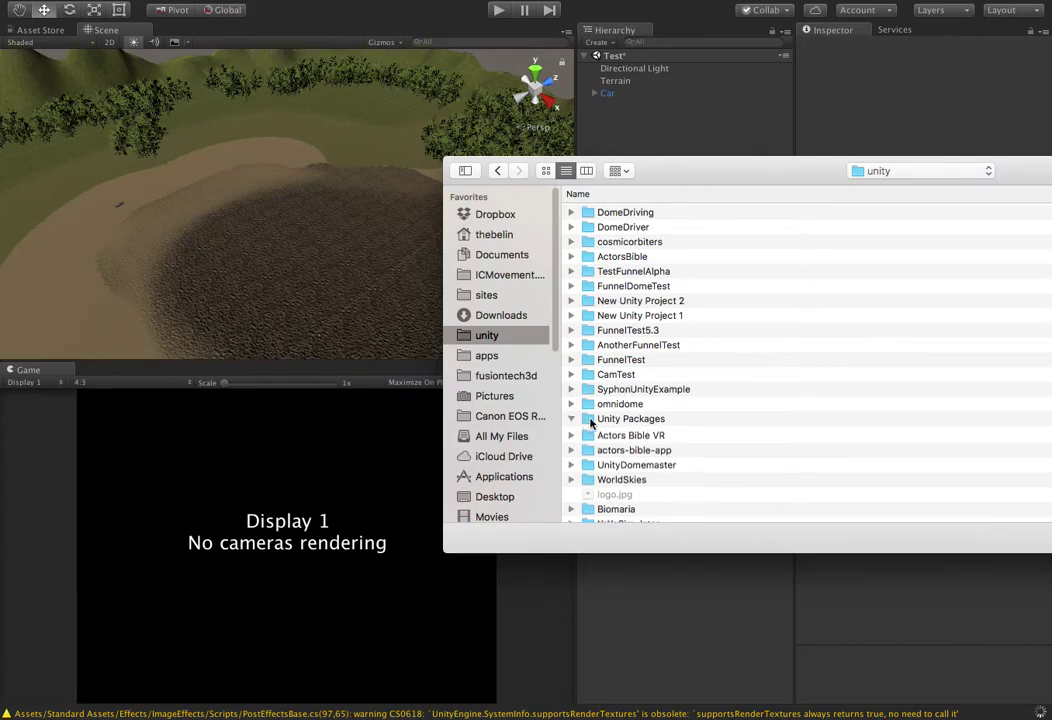
scroll(590, 422, "down", 10)
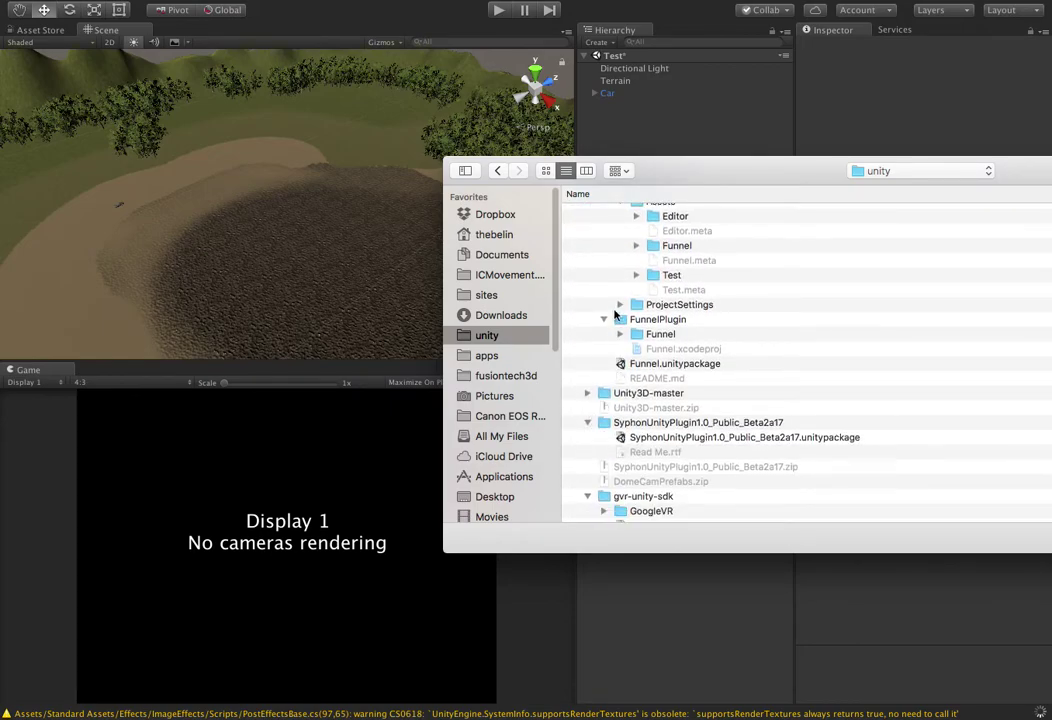
left_click(705, 440)
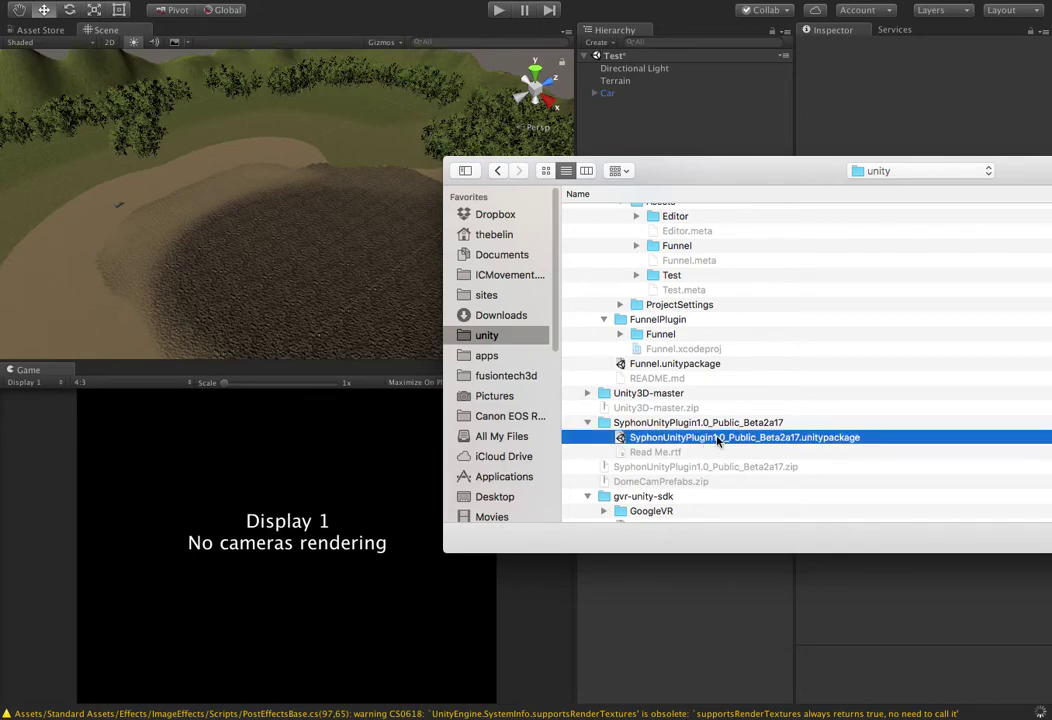
double_click(717, 440)
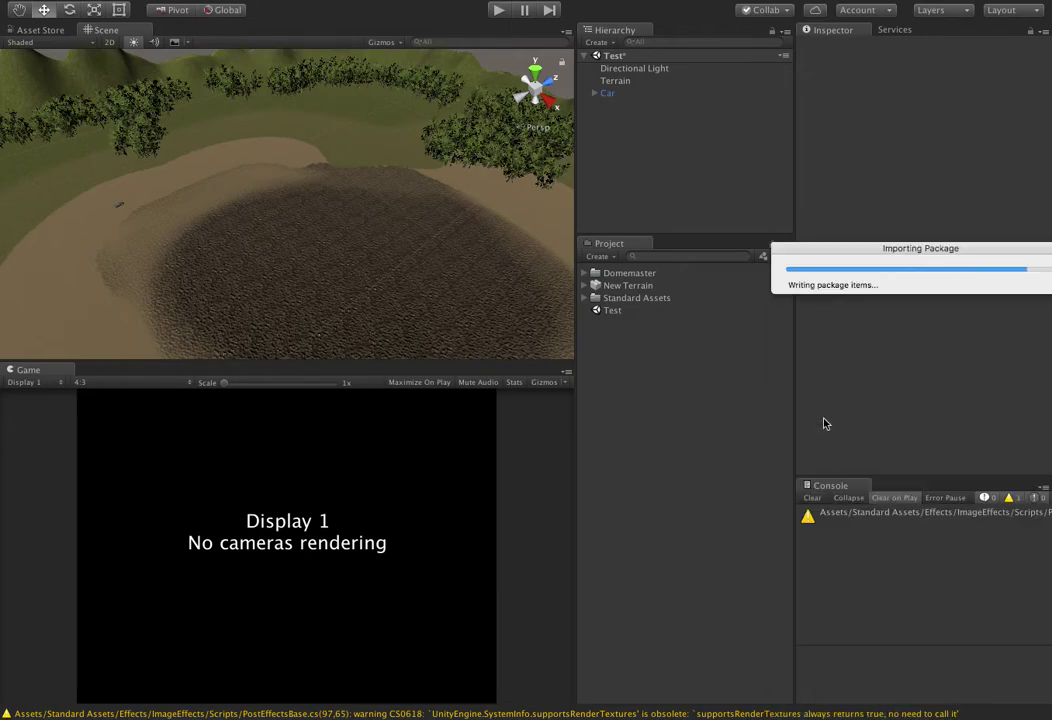
- Import all contents of the custom package Funnel.unitypackage from the Funnel folder in Unity Packages
right_click(650, 471)
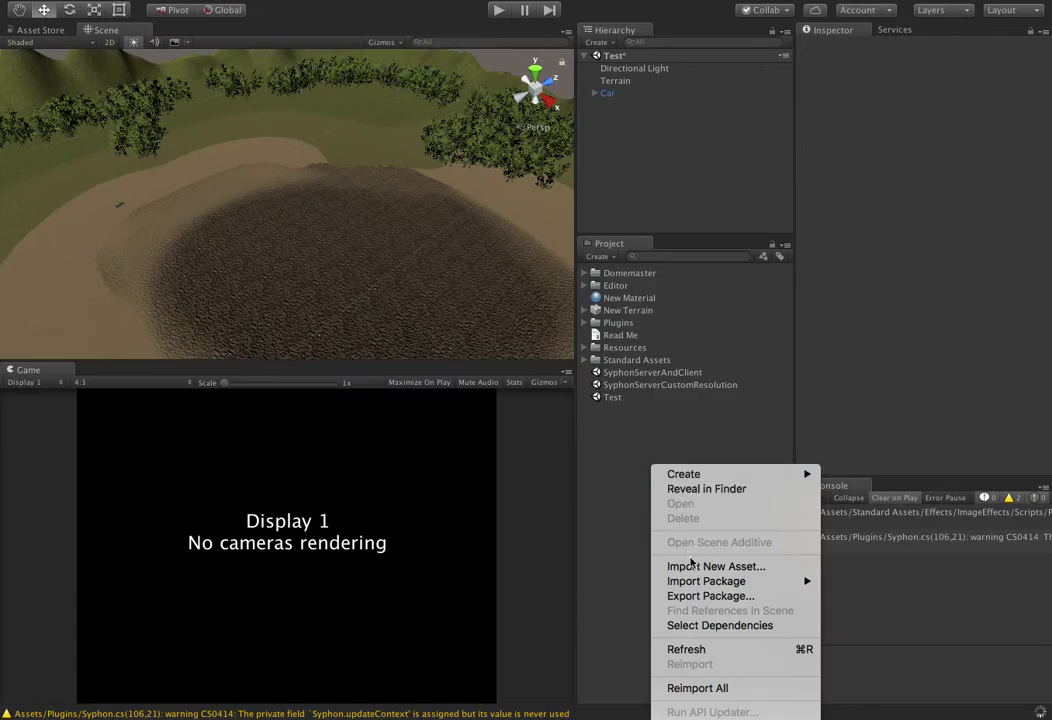
mouse_move(700, 580)
left_click(885, 588)
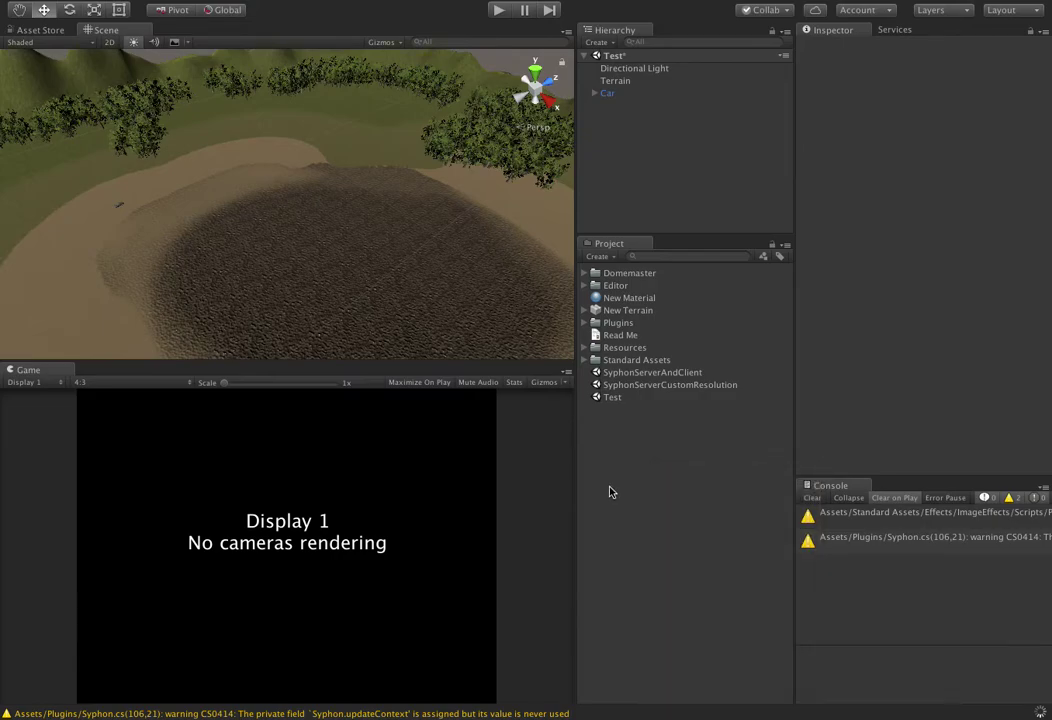
left_click(915, 172)
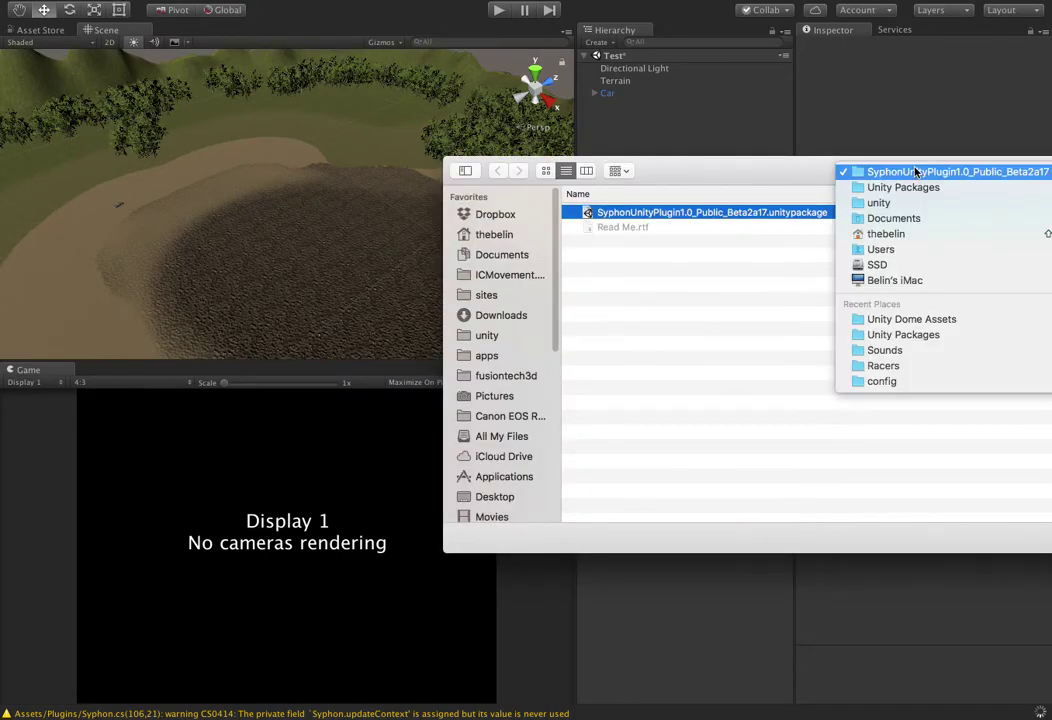
left_click(910, 189)
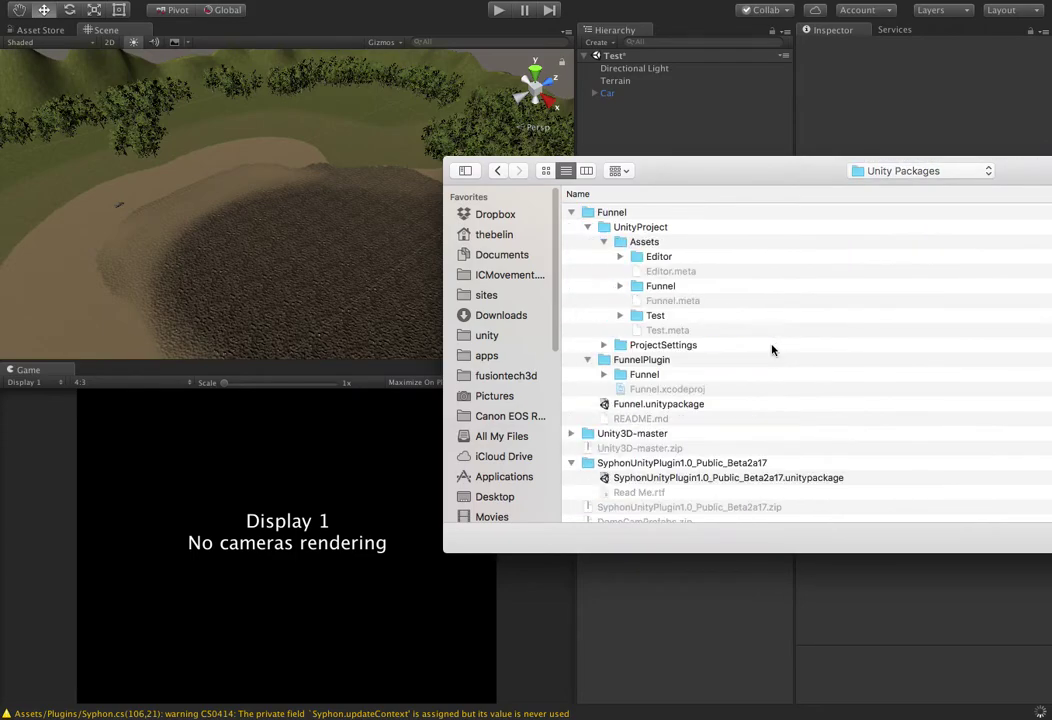
left_click(653, 404)
double_click(646, 406)
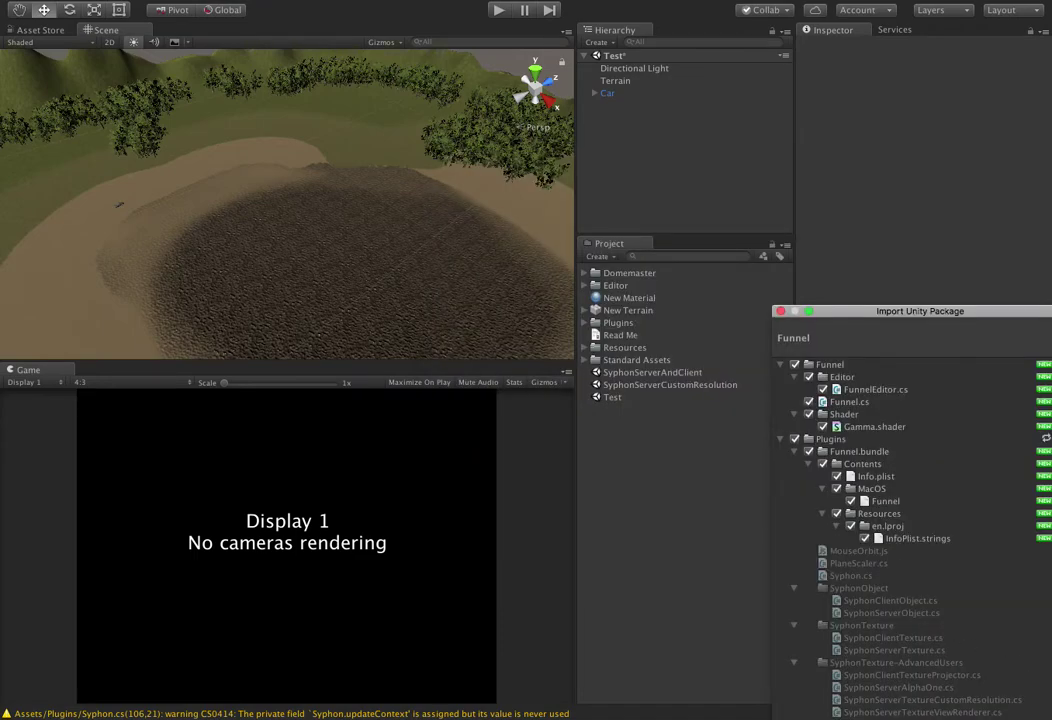
left_click(1050, 718)
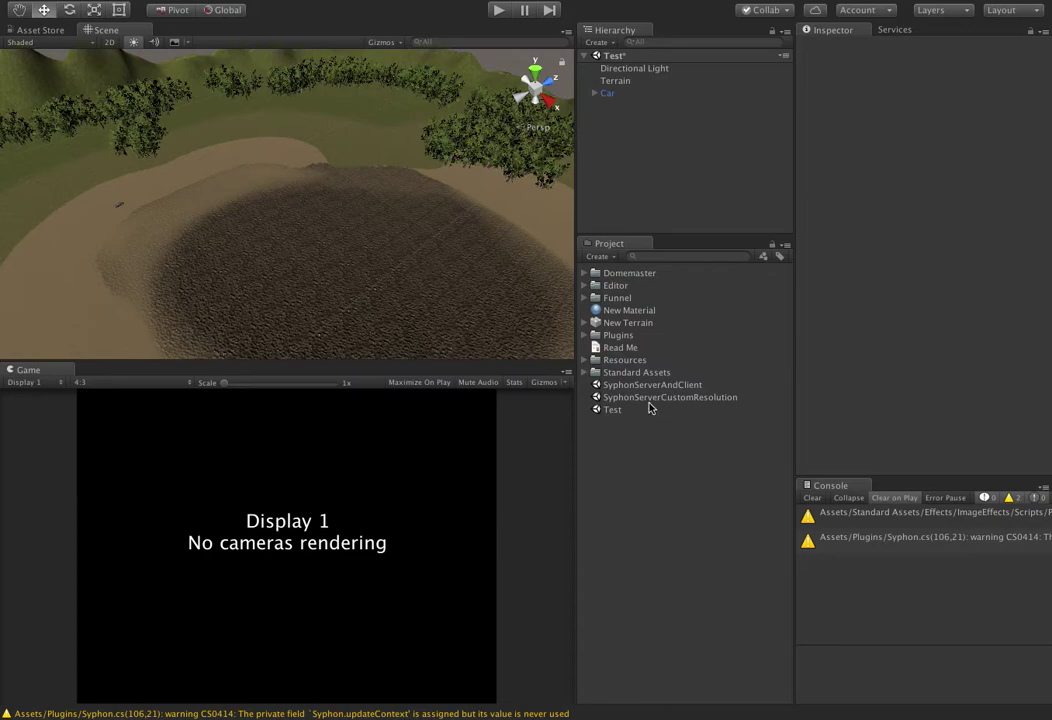
- Add the 180-DomeCamera and 180-Domemaster prefabs from Domemaster's 180 Degrees camera rigs to the Test scene
left_click(585, 273)
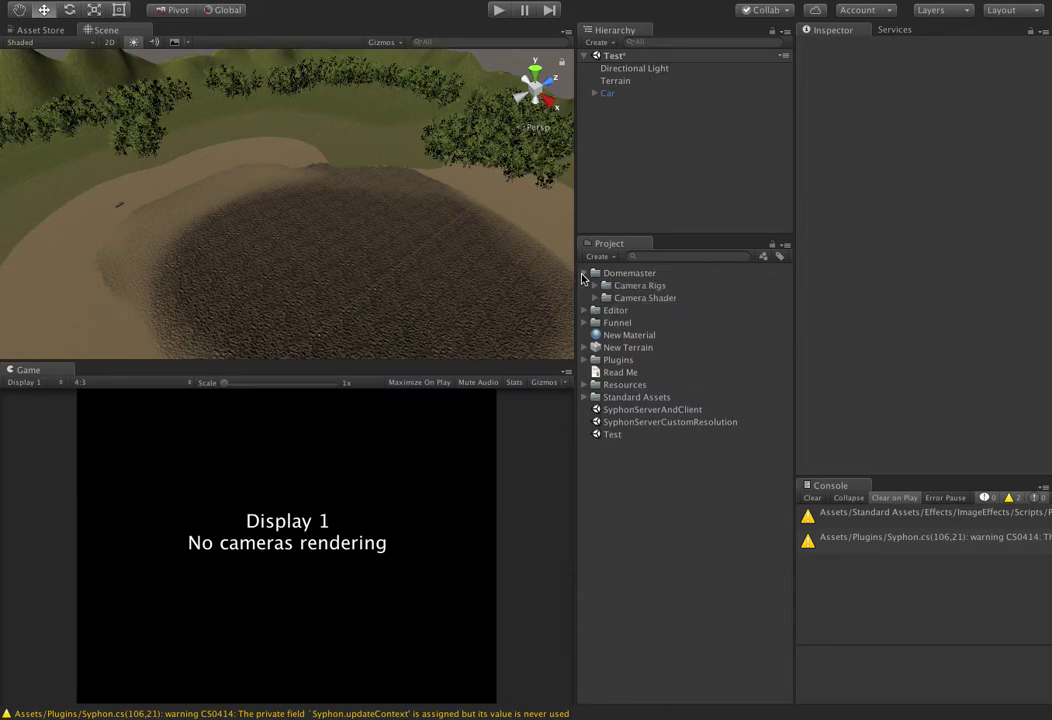
left_click(595, 286)
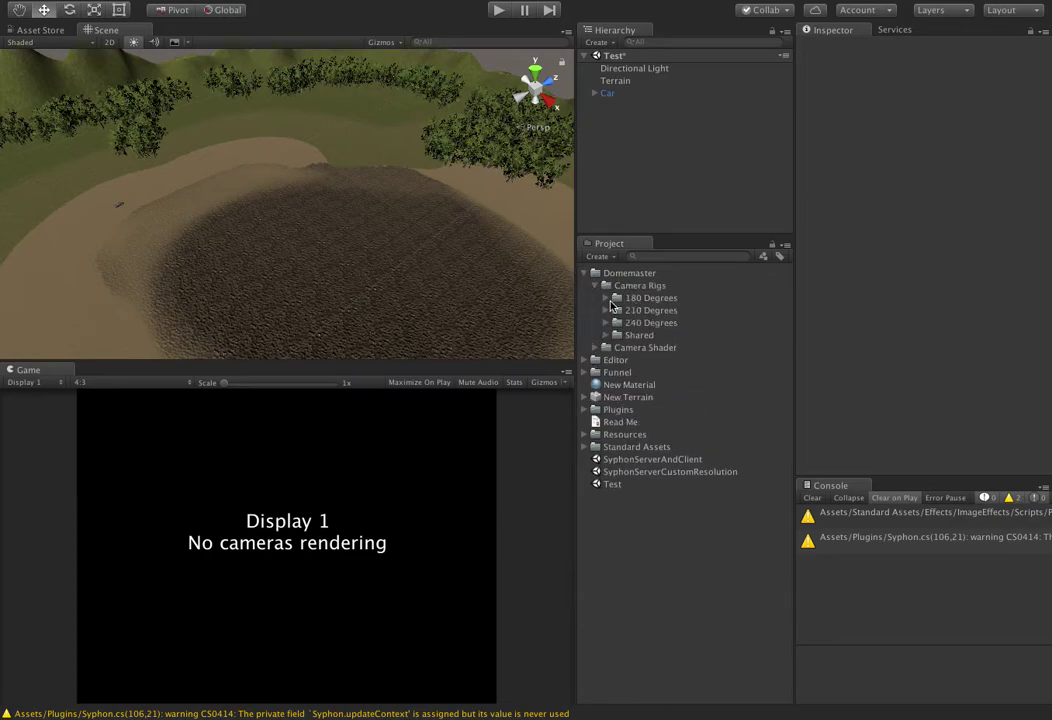
left_click(606, 299)
left_click(674, 310)
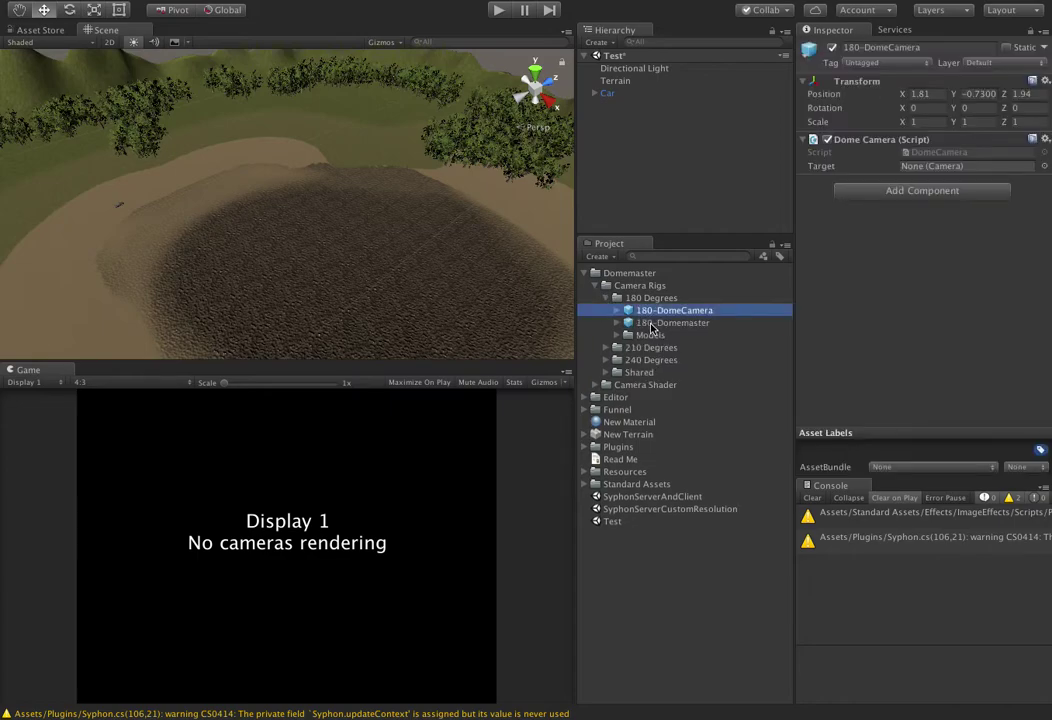
left_click(672, 322, "shift")
left_click_drag(672, 322, 602, 133)
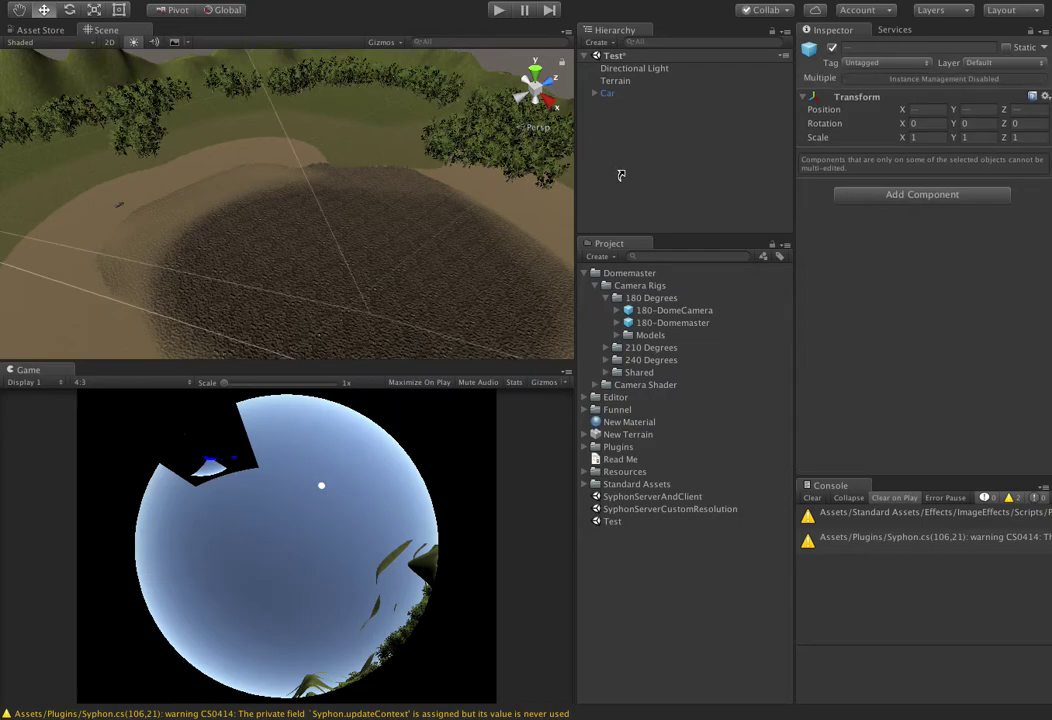
- Make the 180-DomeCamera object a child of the Car
left_click(595, 105)
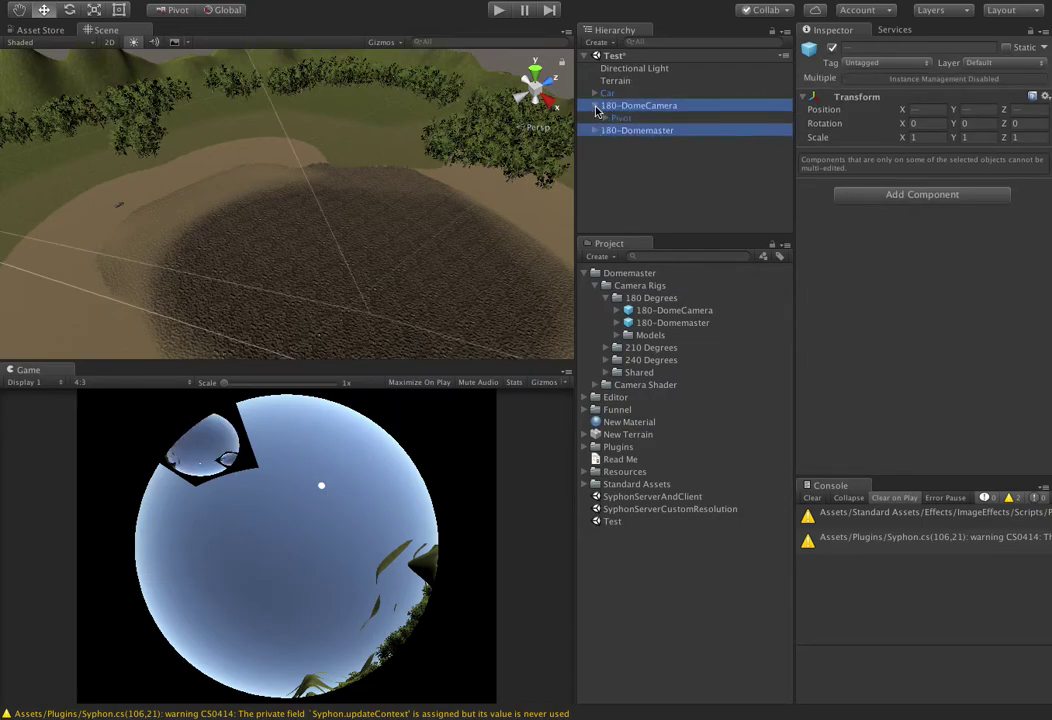
left_click(642, 106)
left_click_drag(642, 106, 608, 98)
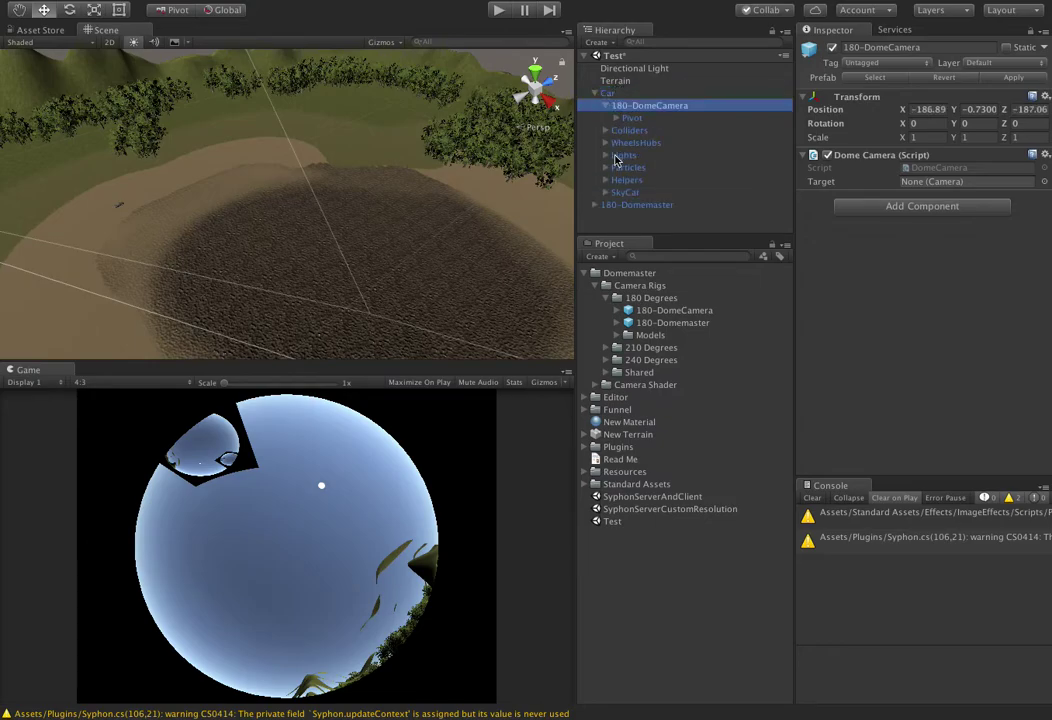
- Set the 180-DomeCamera's position to 0 on X, Y and Z
left_click(928, 109)
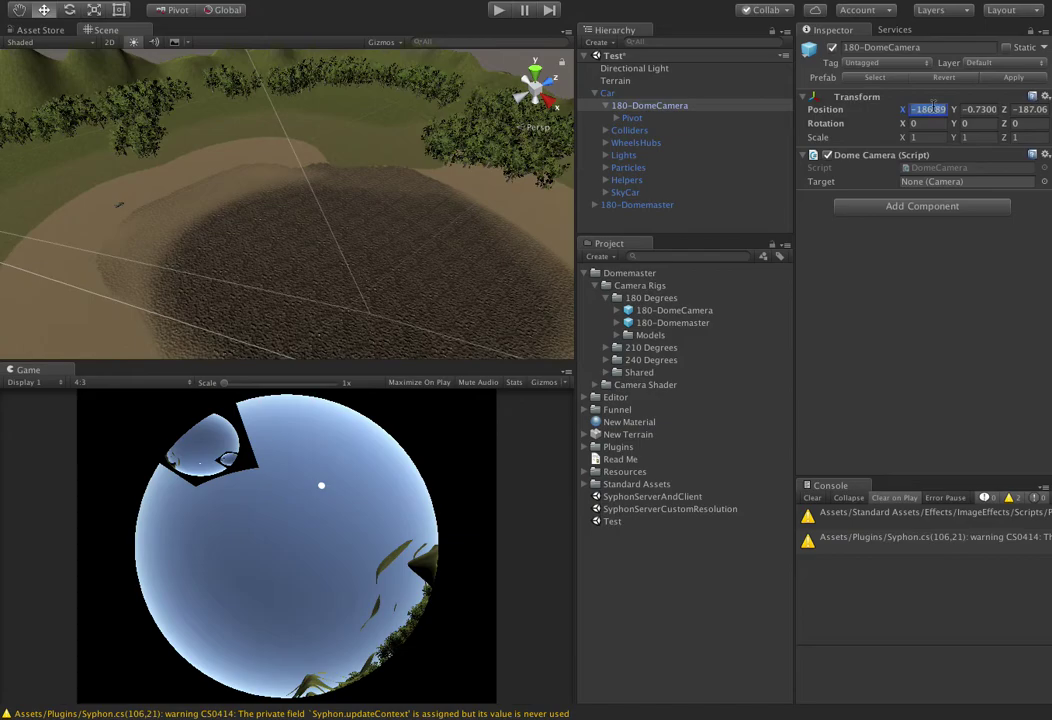
type("0")
key("Tab")
type("0")
key("Tab")
type("0")
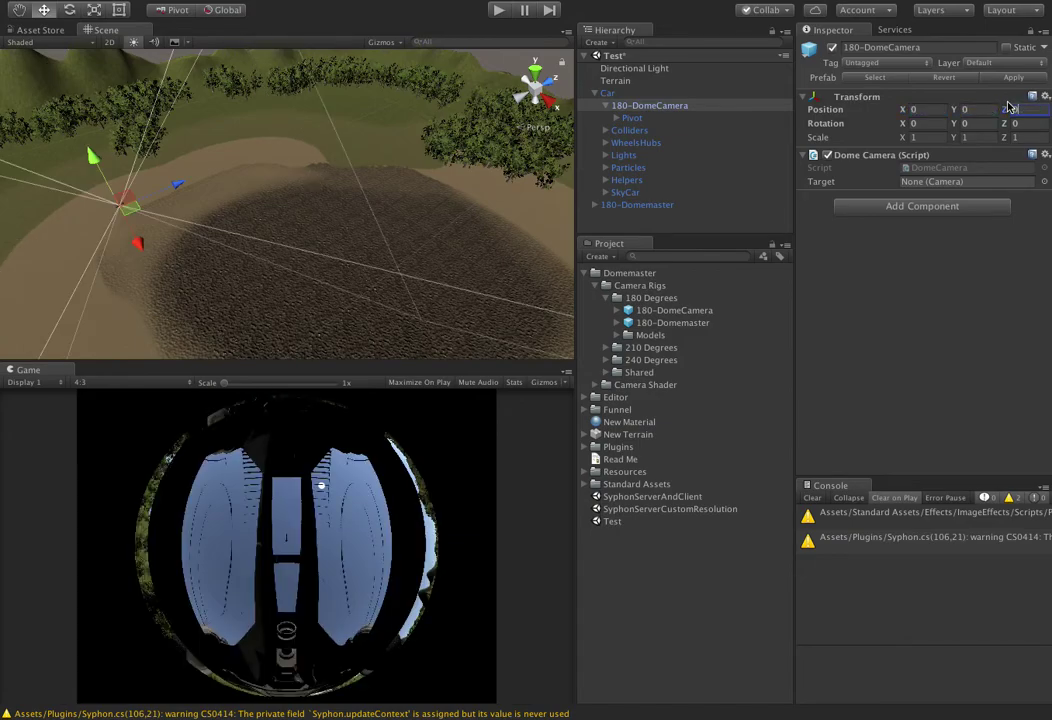
- Set the 180-DomeCamera Pivot's position to Y 5 and Z -8, and its X rotation to 45
left_click(630, 117)
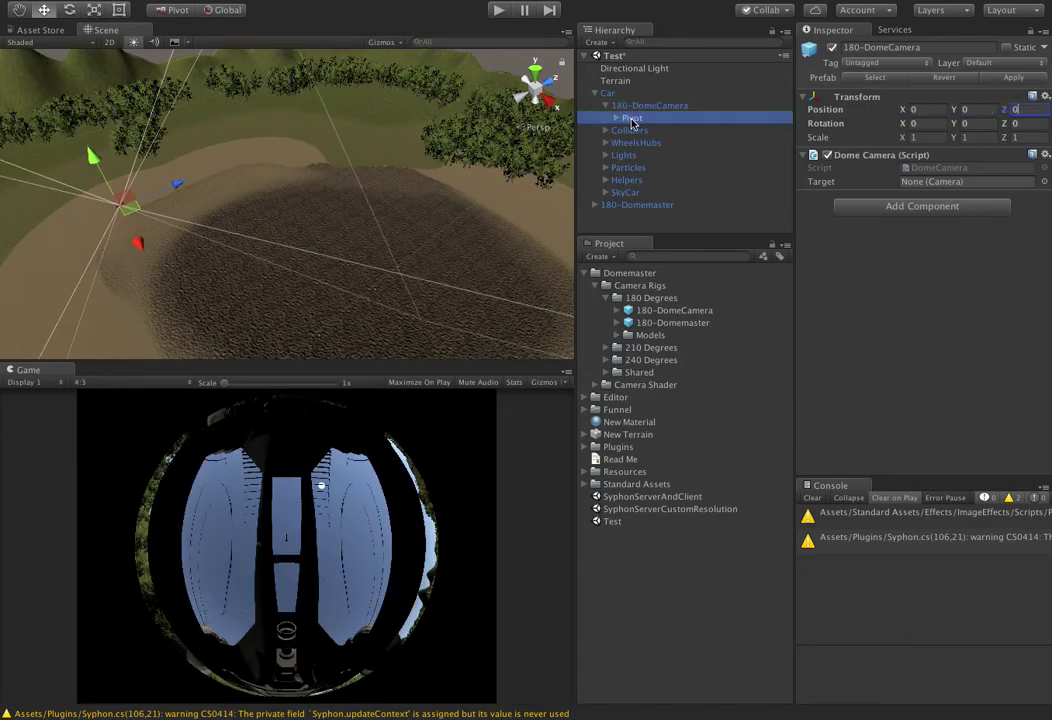
left_click(931, 113)
key("Tab")
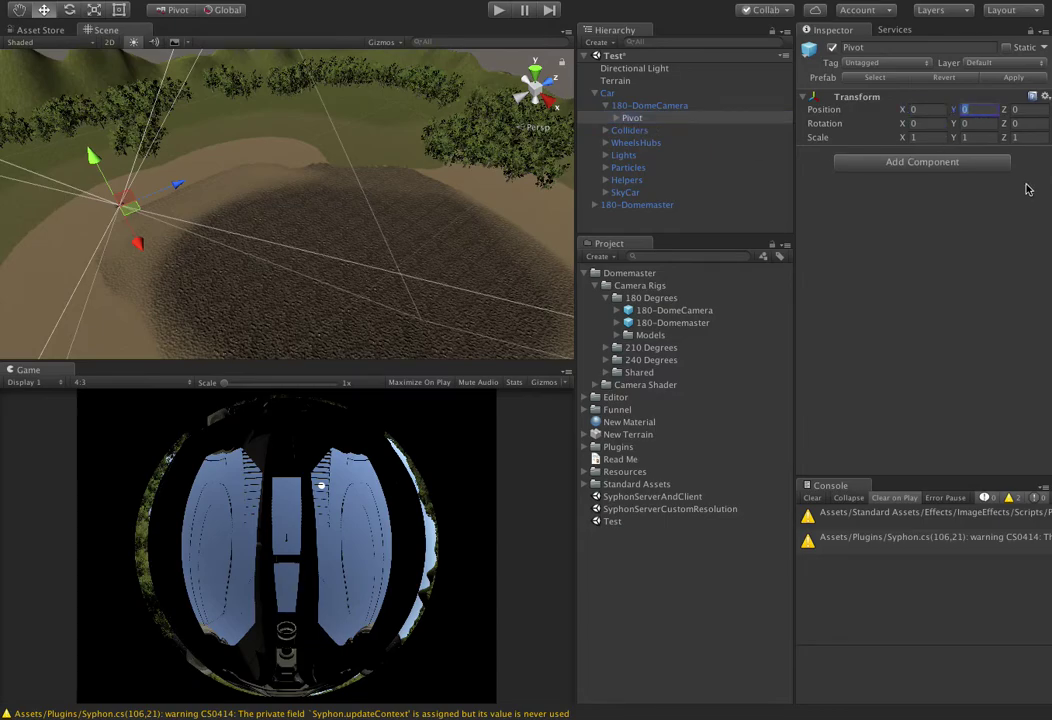
type("5")
key("Tab")
key("super+0")
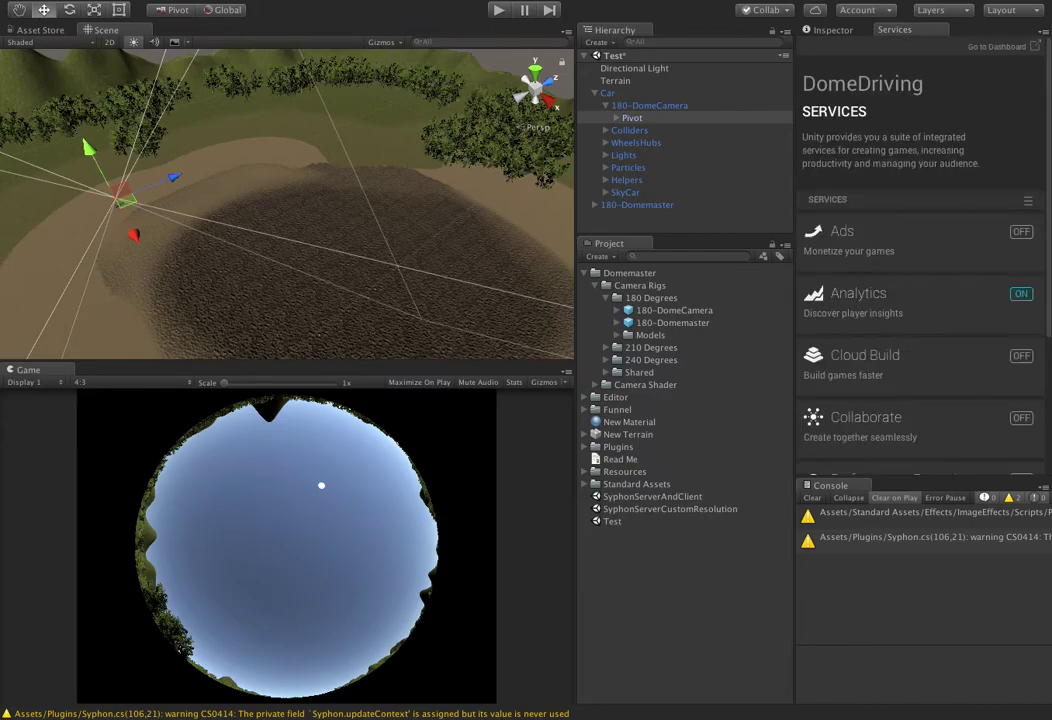
left_click(833, 29)
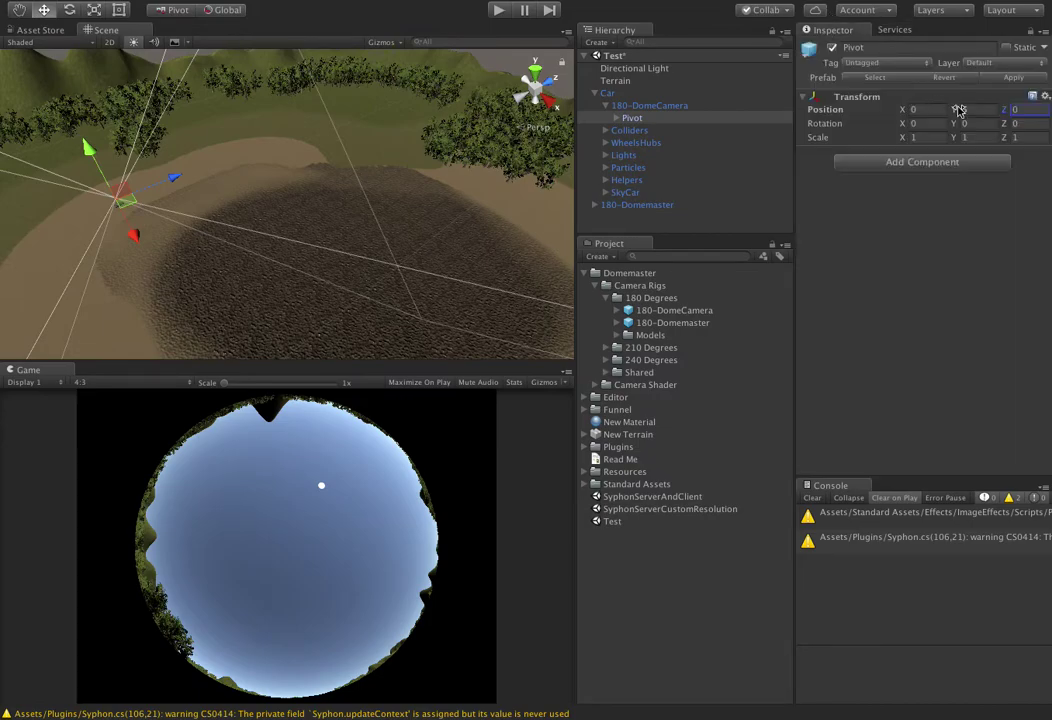
double_click(1019, 110)
type("-8")
left_click(933, 122)
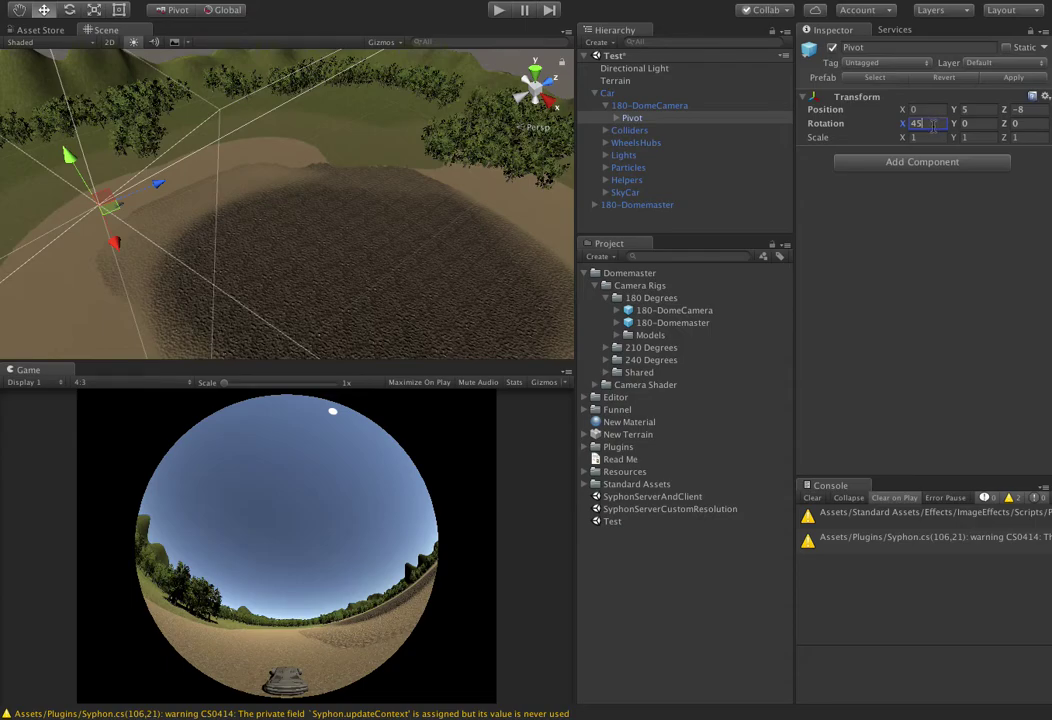
- Add an Audio Listener component to the Car
left_click(608, 93)
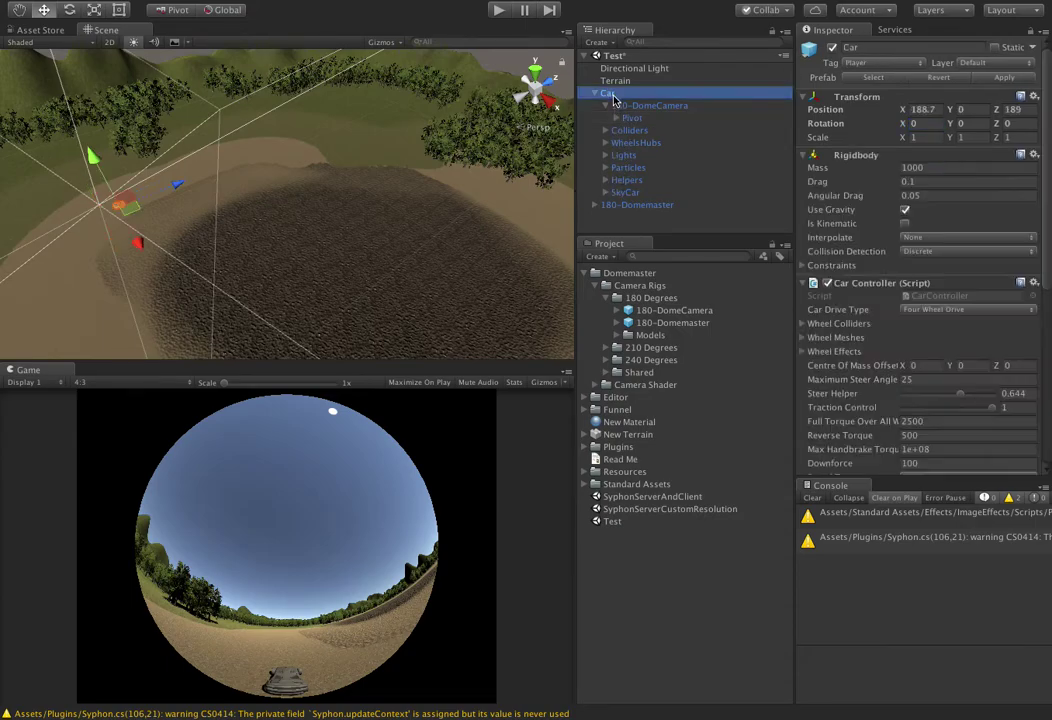
scroll(933, 460, "down", 5)
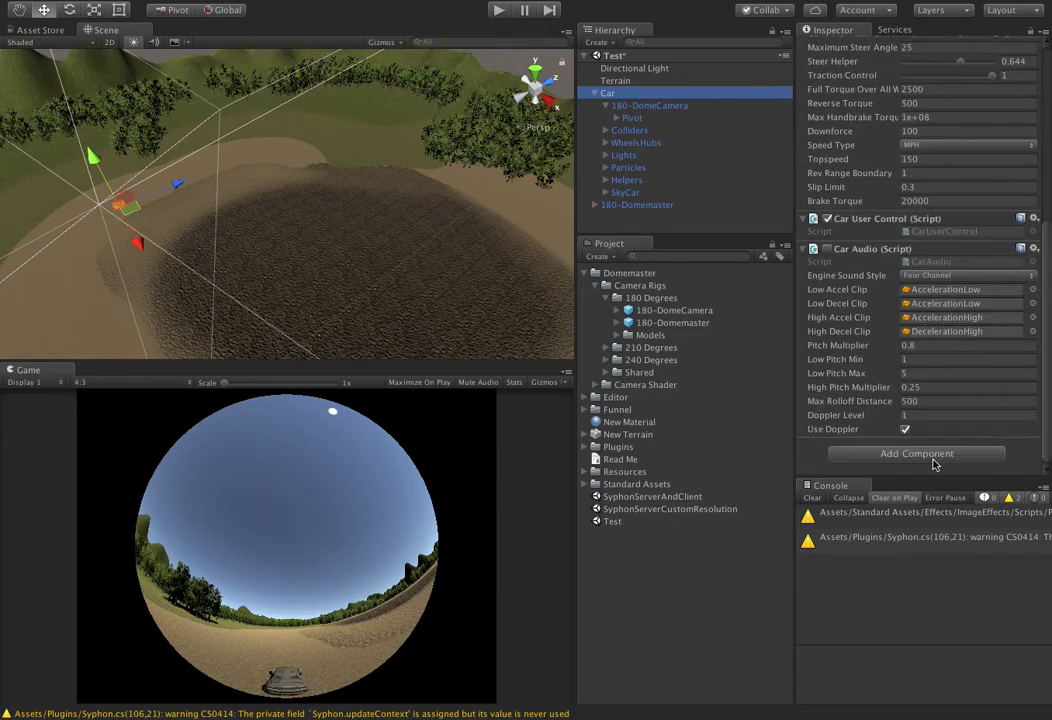
left_click(915, 456)
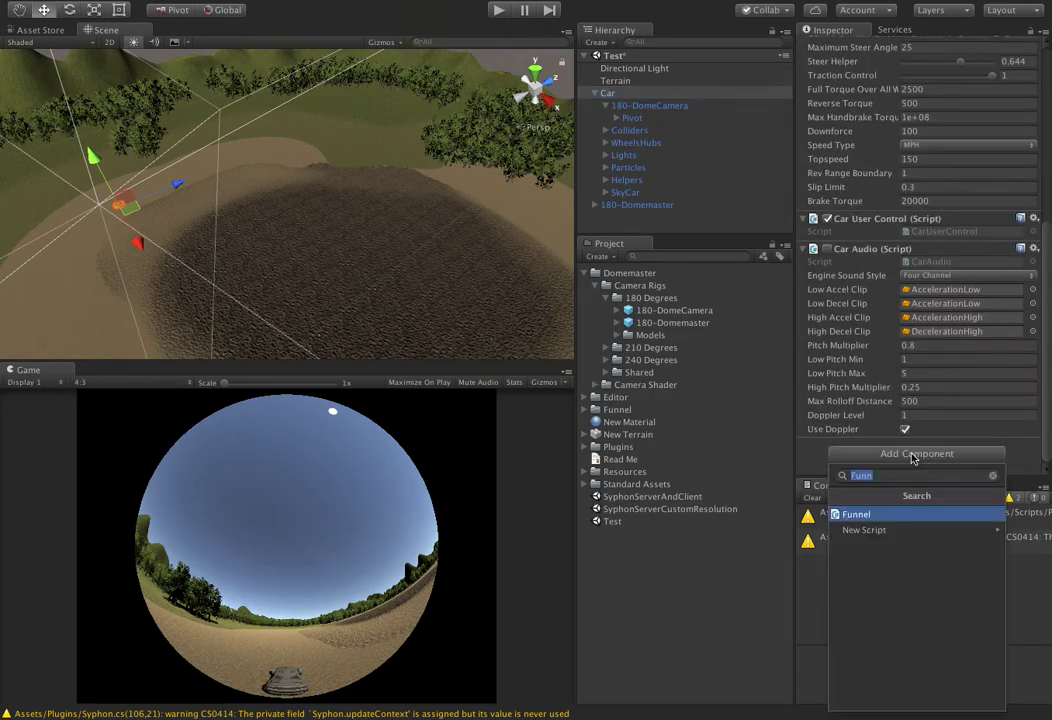
type("audioli")
key("Return")
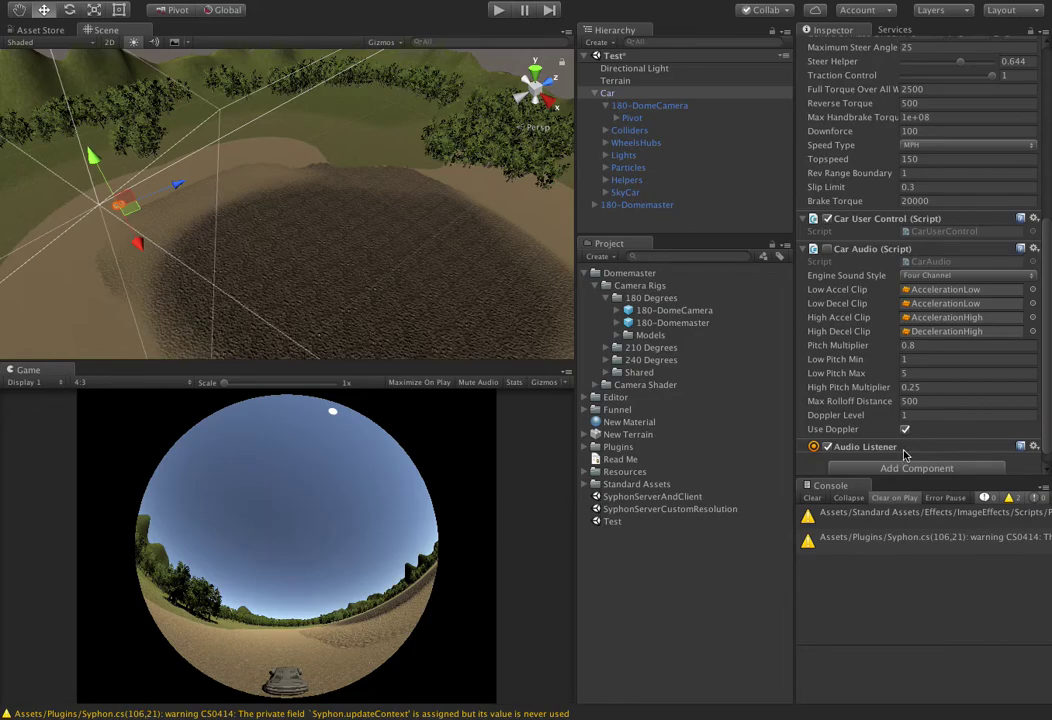
- Add the Funnel script component to the FisheyeCamera inside 180-Domemaster
left_click(632, 107)
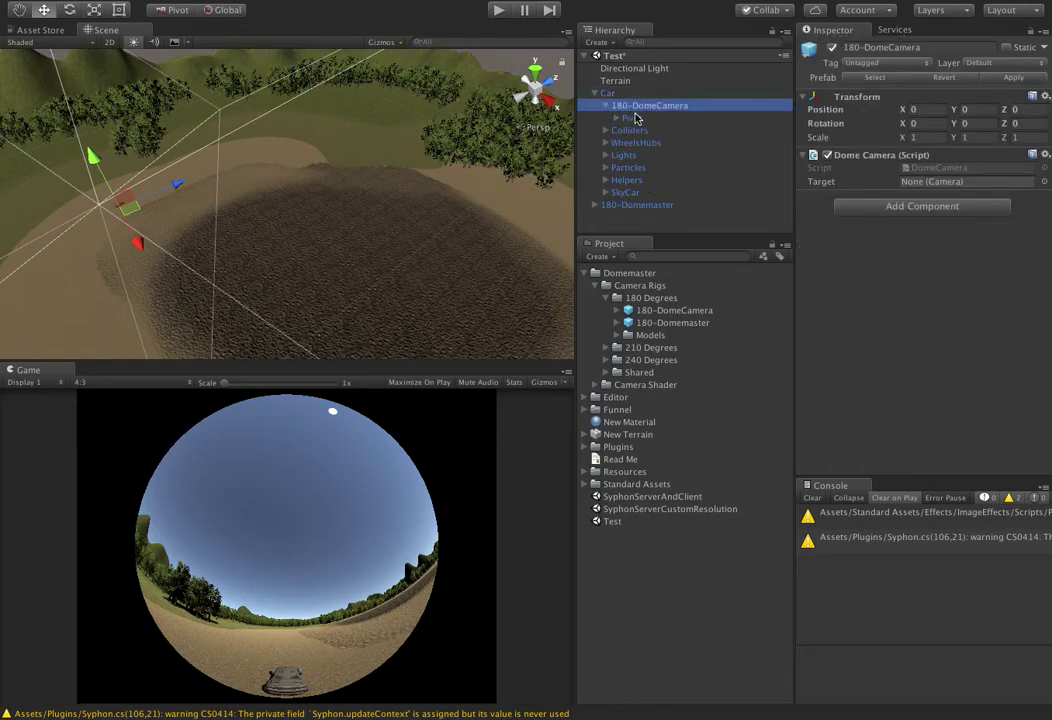
left_click(592, 205)
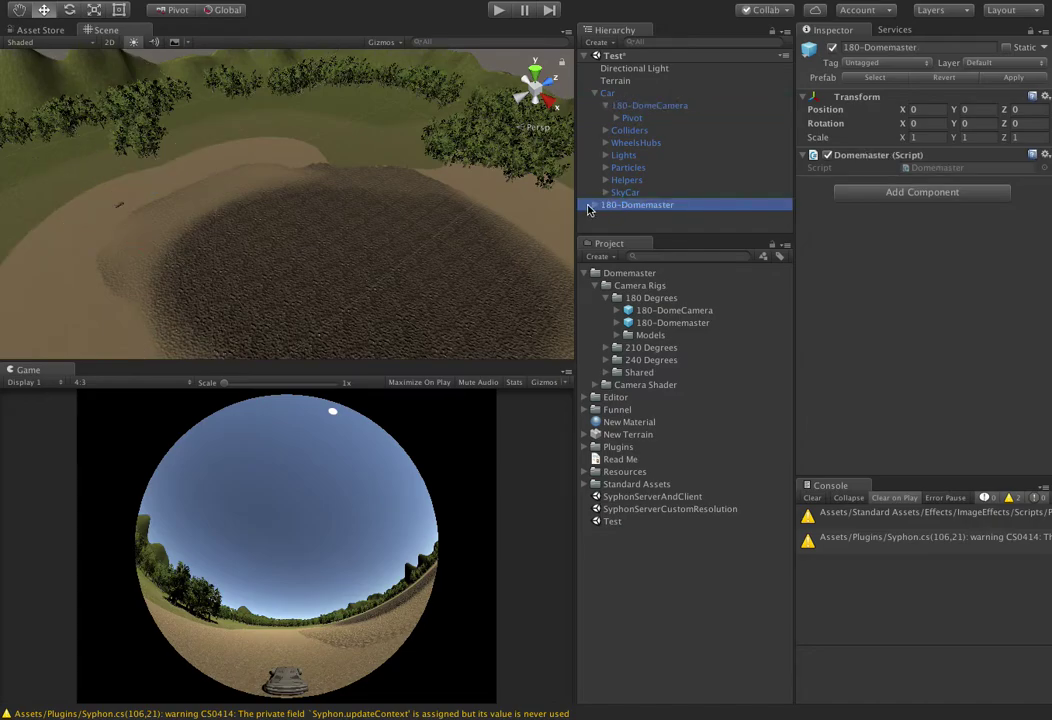
left_click(591, 205)
left_click(643, 217)
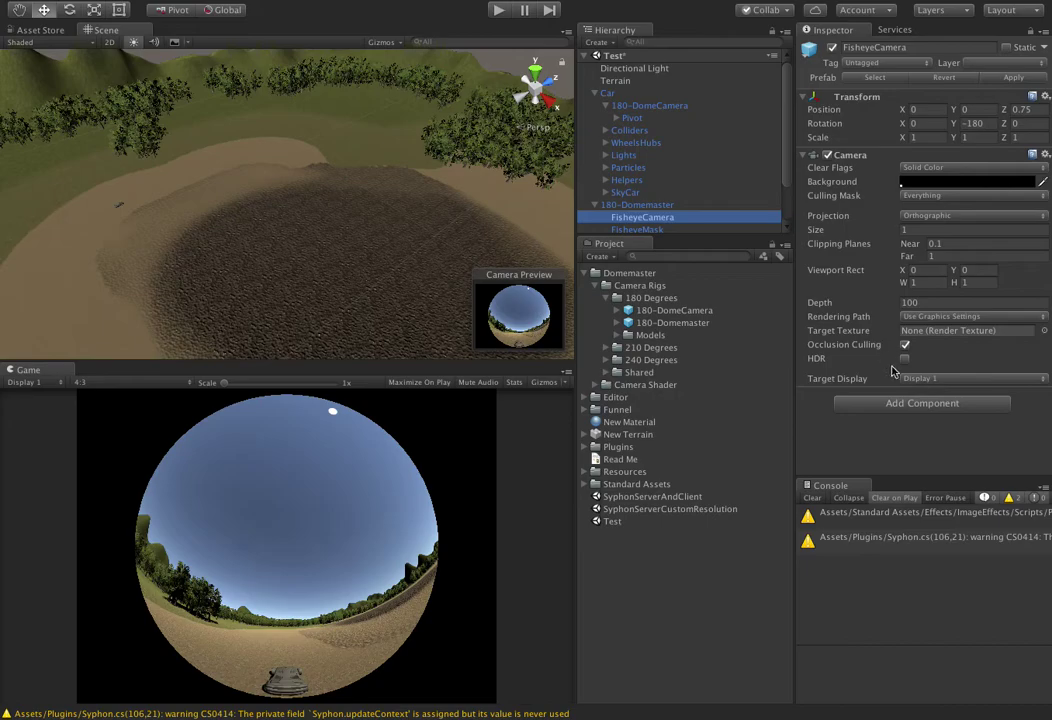
left_click(922, 404)
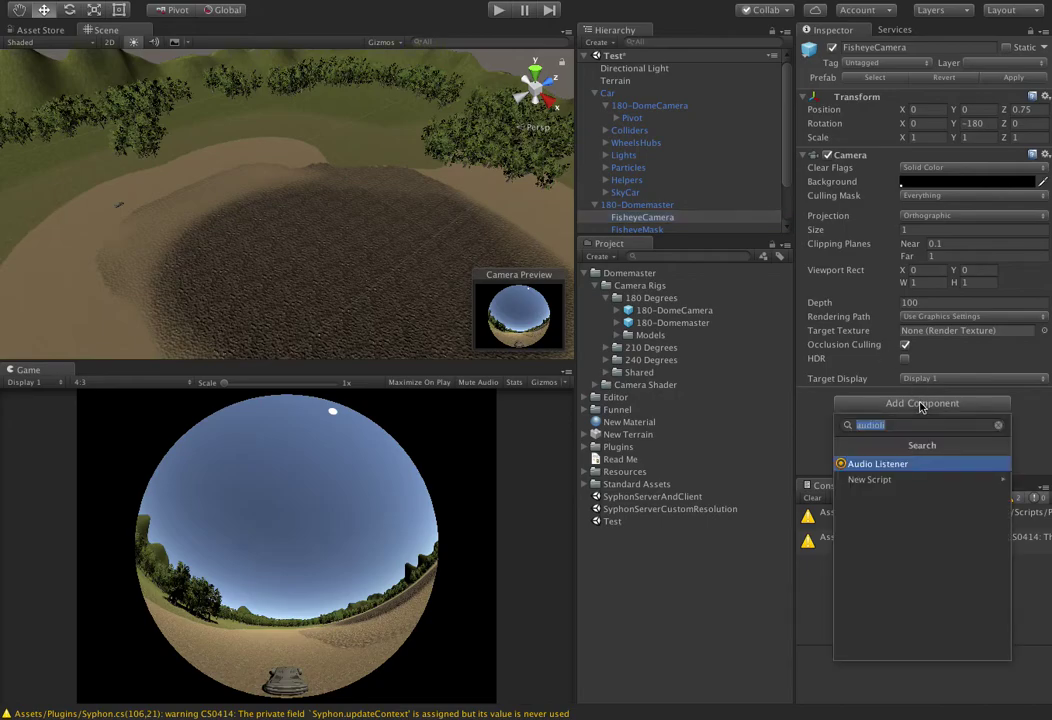
type("Funnel")
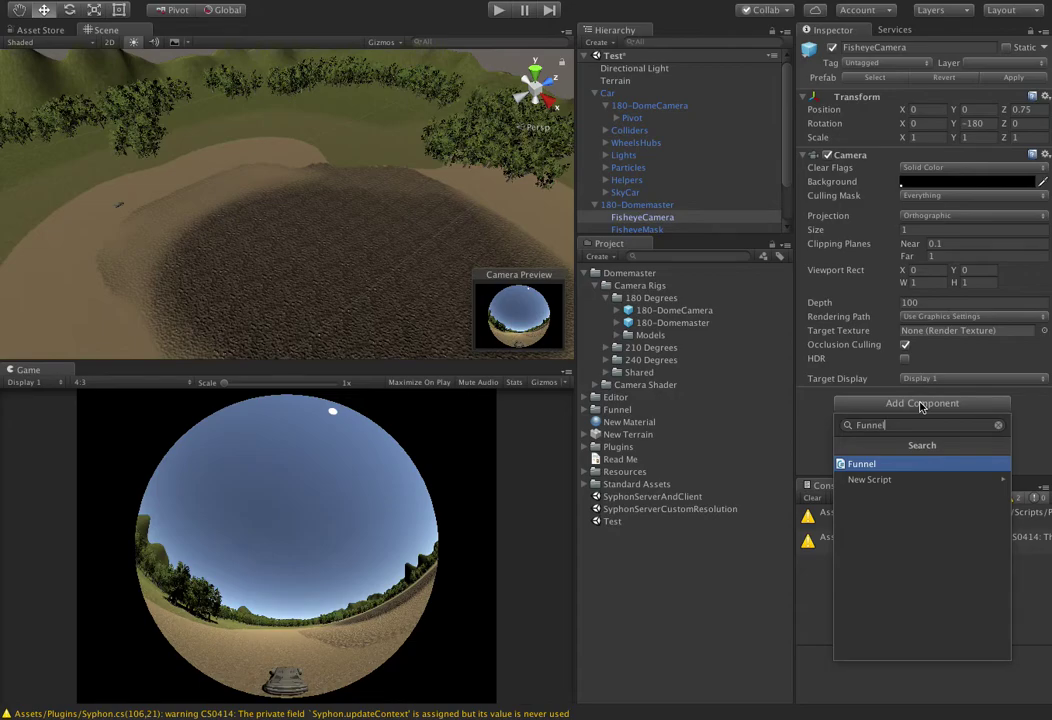
key("Return")
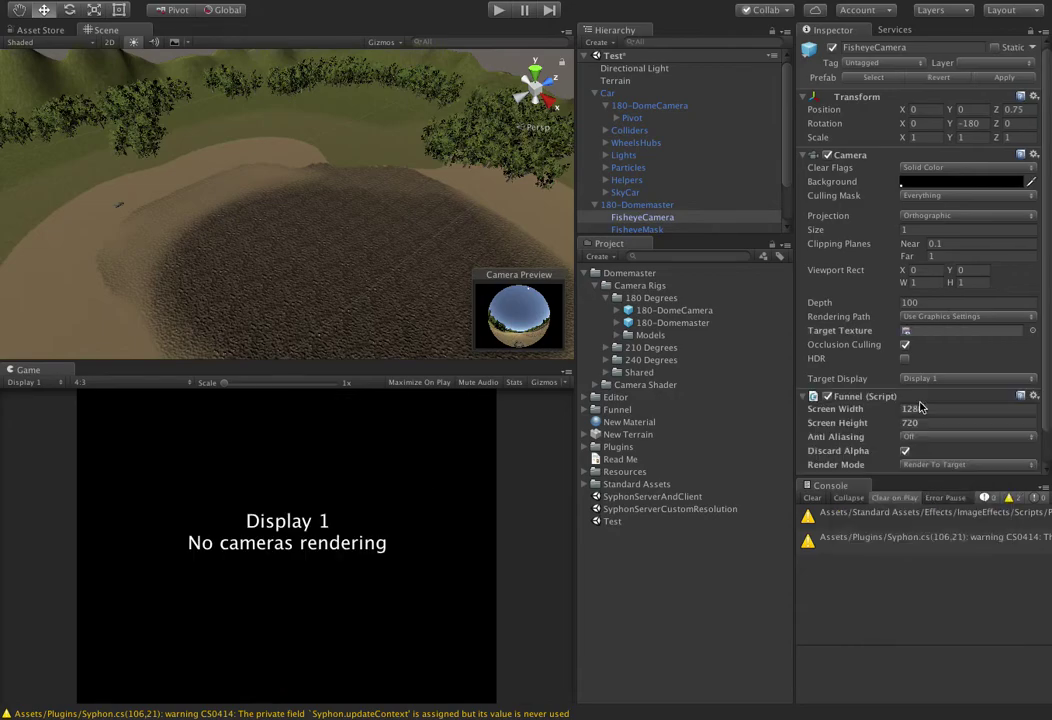
- Set Funnel's screen width and height to 2048 and its render mode to Preview On Game View
left_click(934, 409)
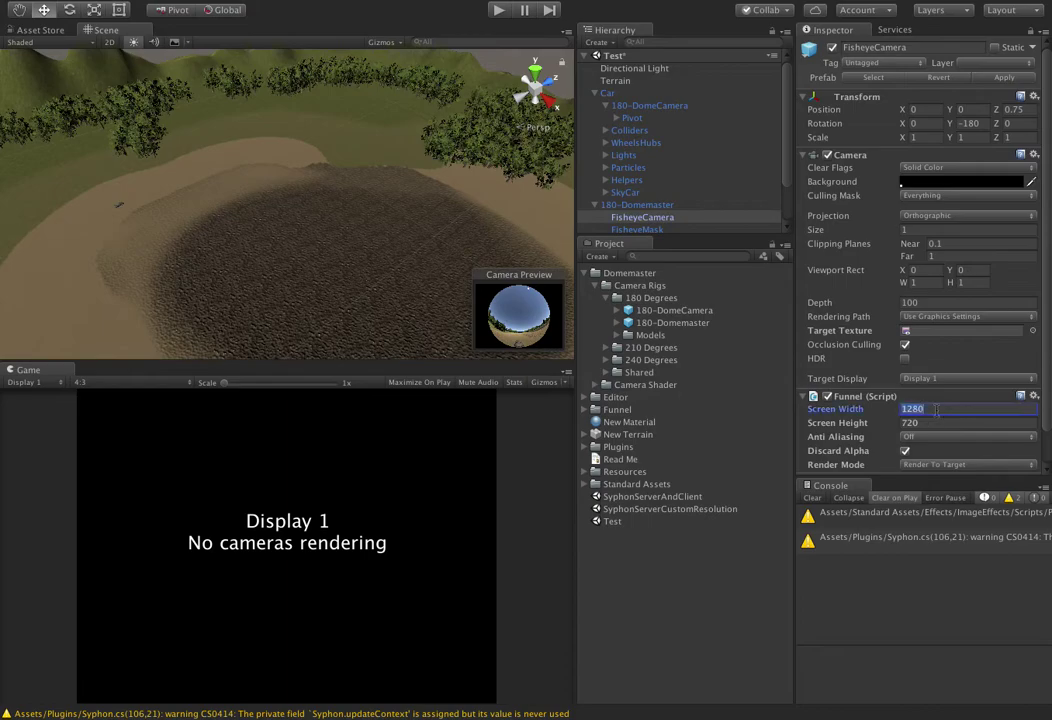
type("2048")
key("Tab")
type("2048")
scroll(930, 430, "down", 2)
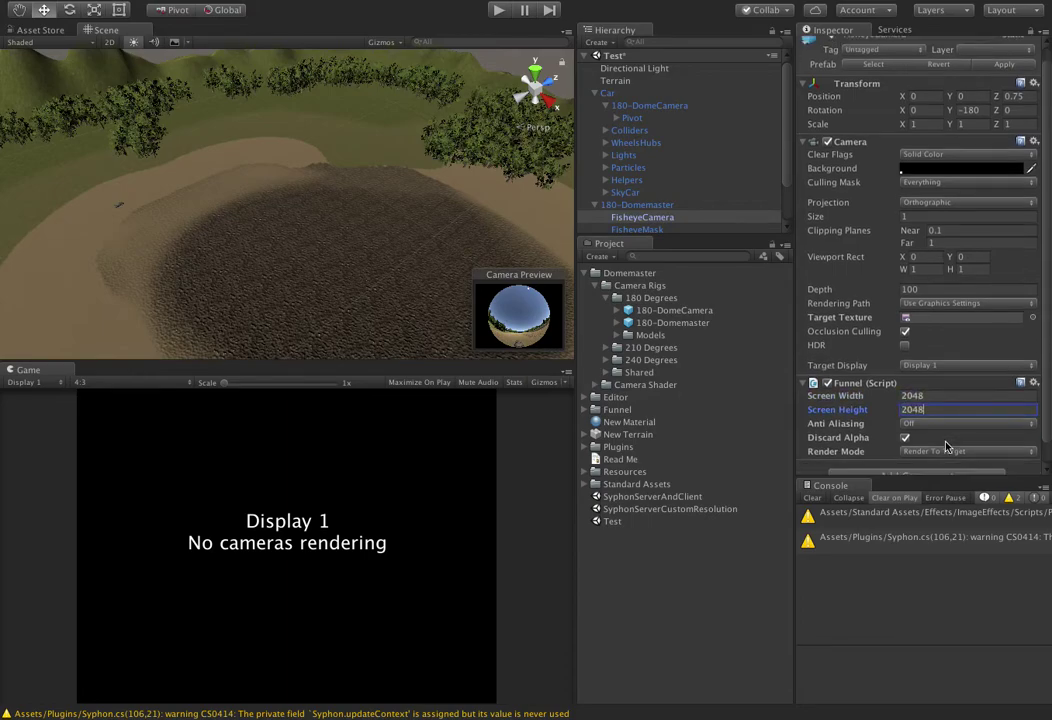
left_click(930, 431)
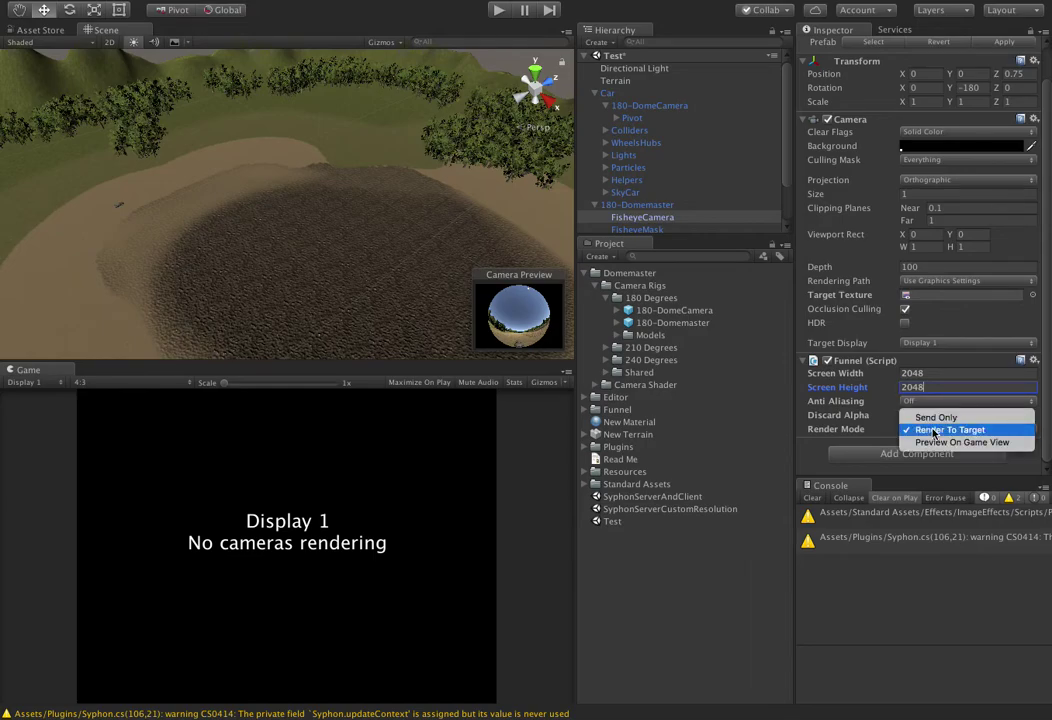
left_click(940, 442)
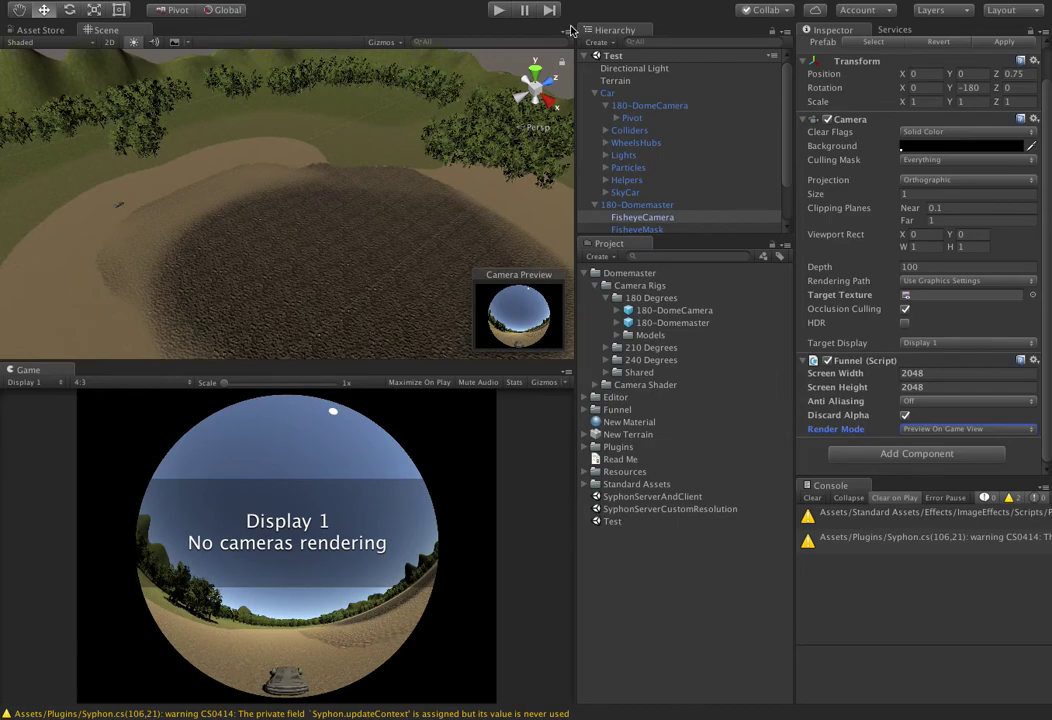
- Run the scene in play mode and launch the Simple Client app to receive the dome camera feed
left_click(500, 12)
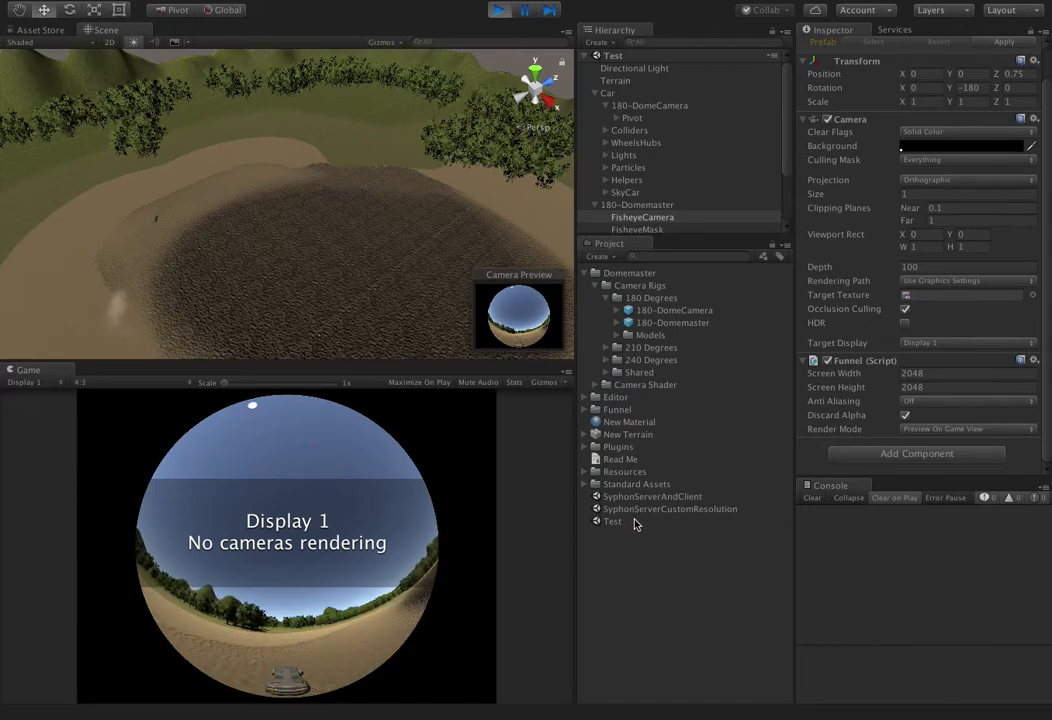
key("super+space")
type("si")
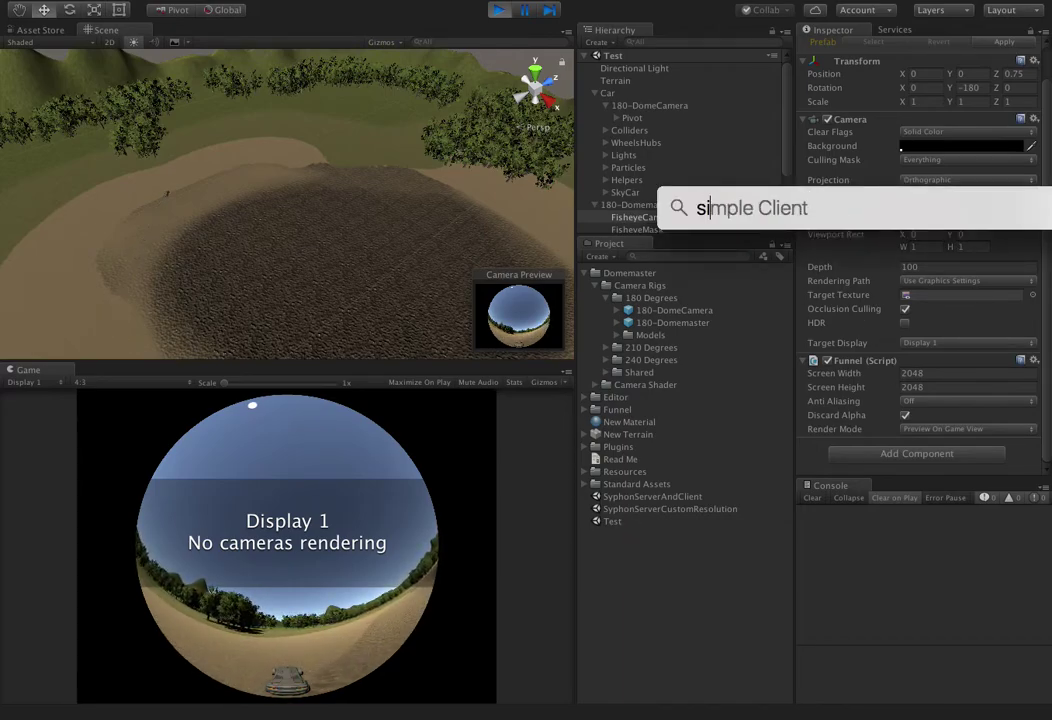
type("m")
key("Return")
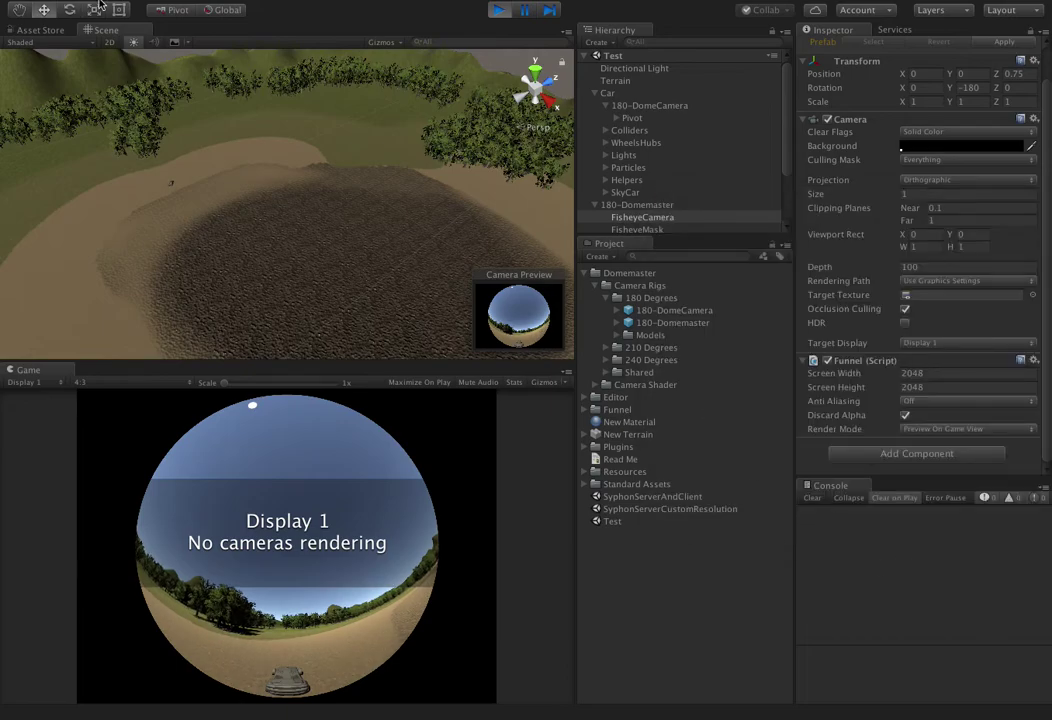
- Enlarge the Simple Client window to check the FisheyeCamera feed, then return to Unity and stop play mode
left_click_drag(2, 30, 292, 13)
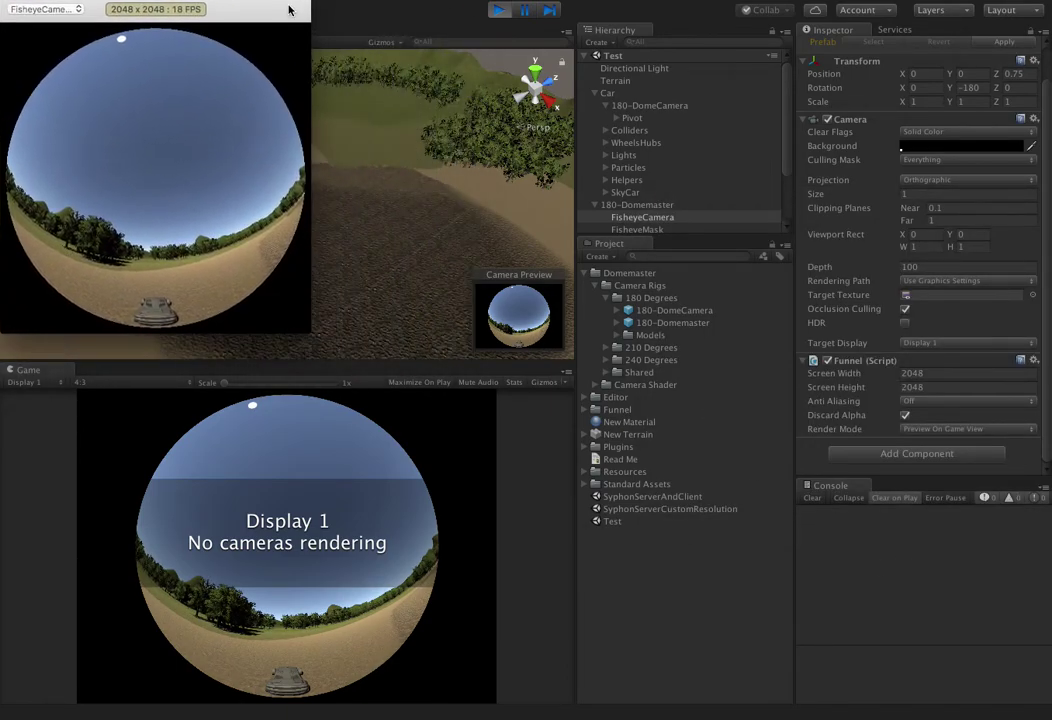
left_click_drag(314, 332, 688, 707)
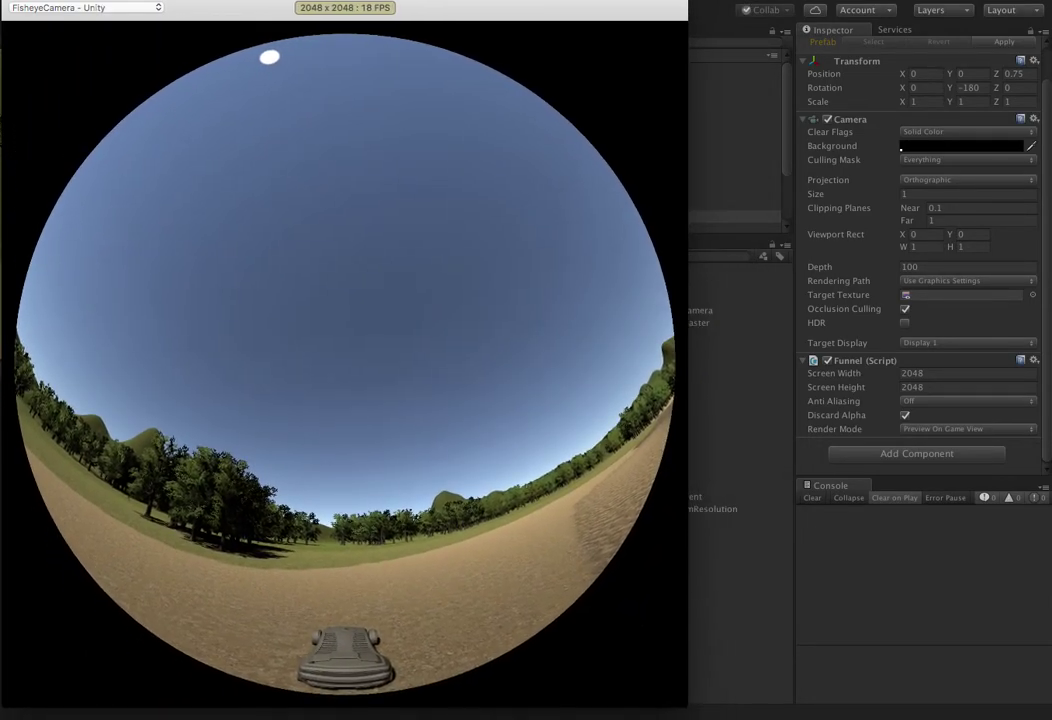
left_click(890, 592)
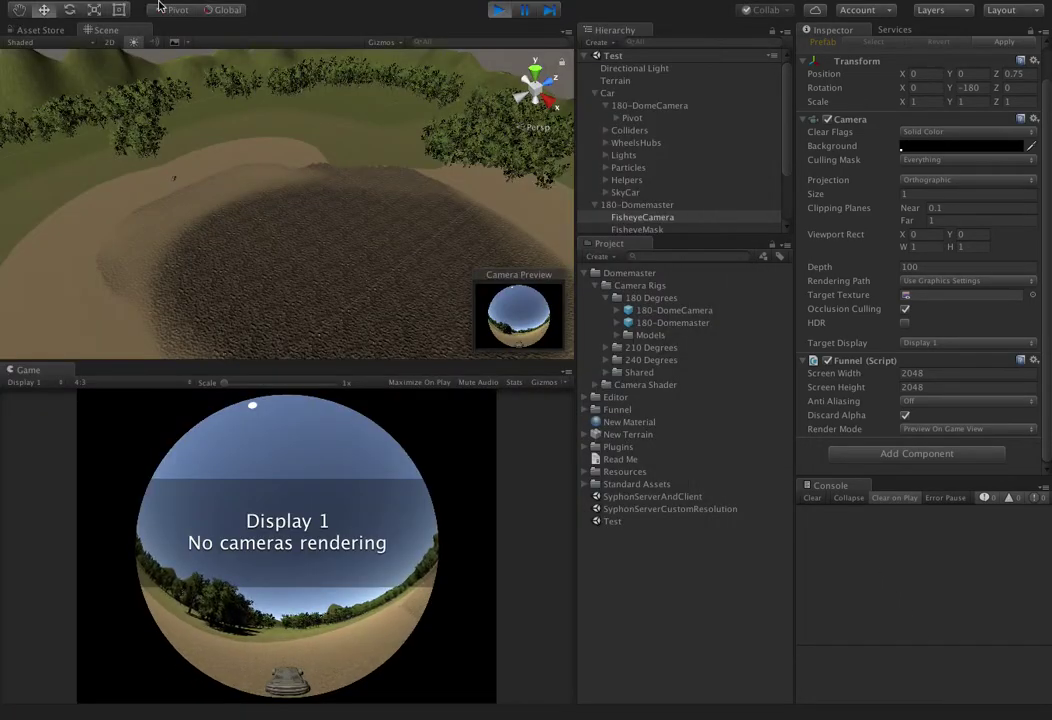
key("super+Tab")
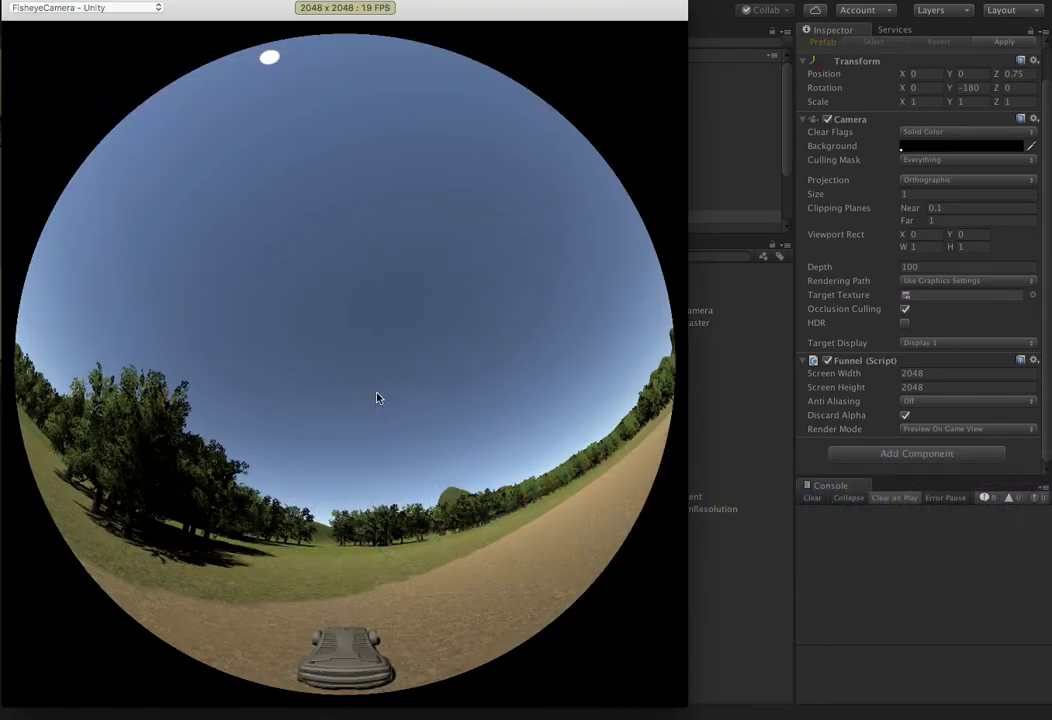
left_click(763, 619)
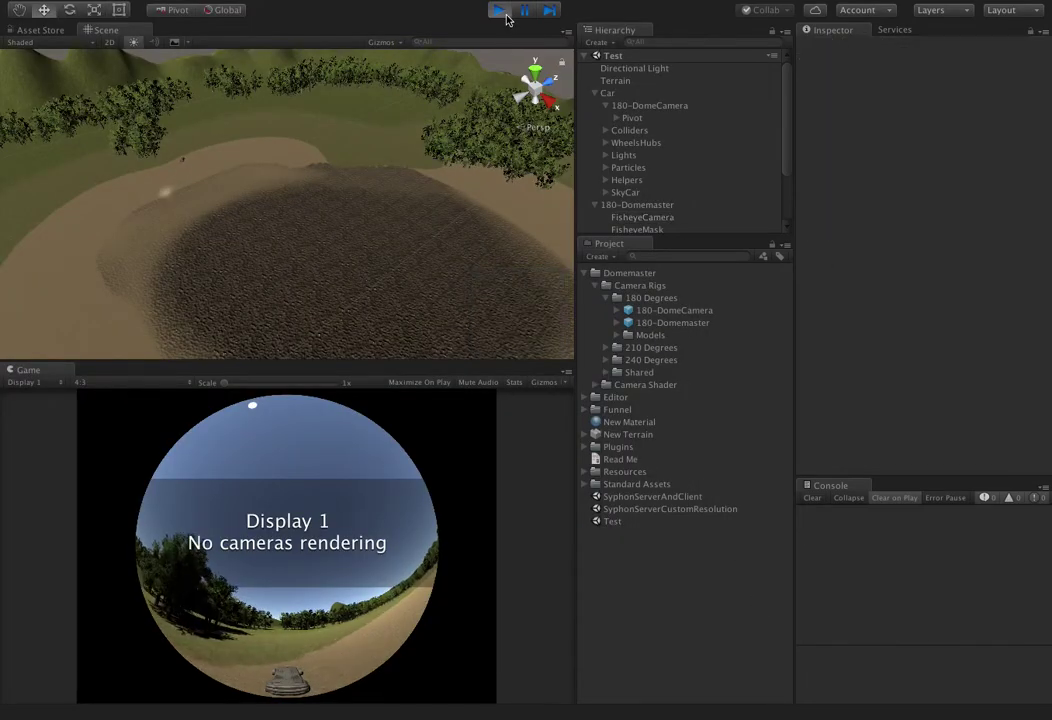
left_click(499, 11)
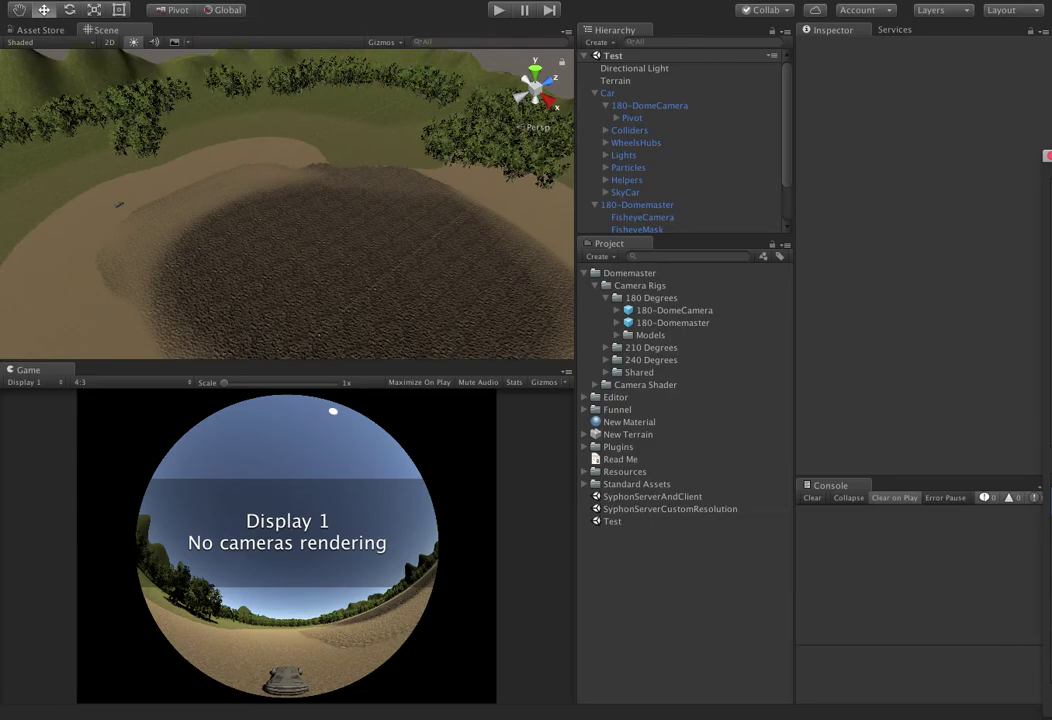
- Add the open Test scene to the scenes in the Build Settings
key("super+shift+b")
left_click_drag(632, 63, 577, 48)
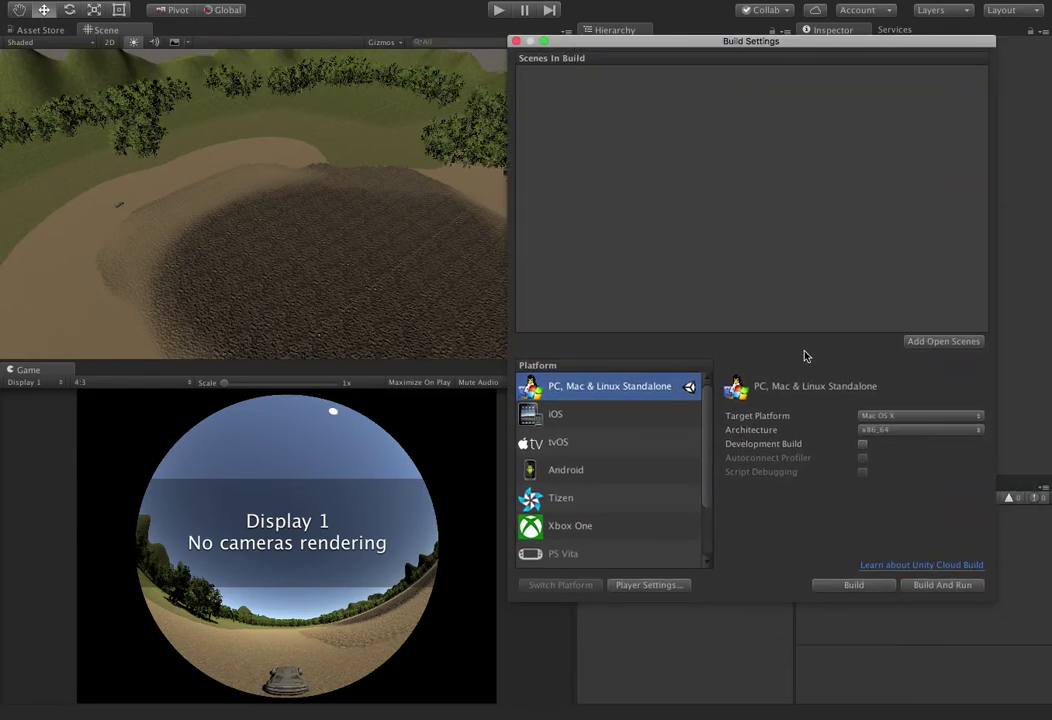
left_click(934, 343)
left_click(940, 586)
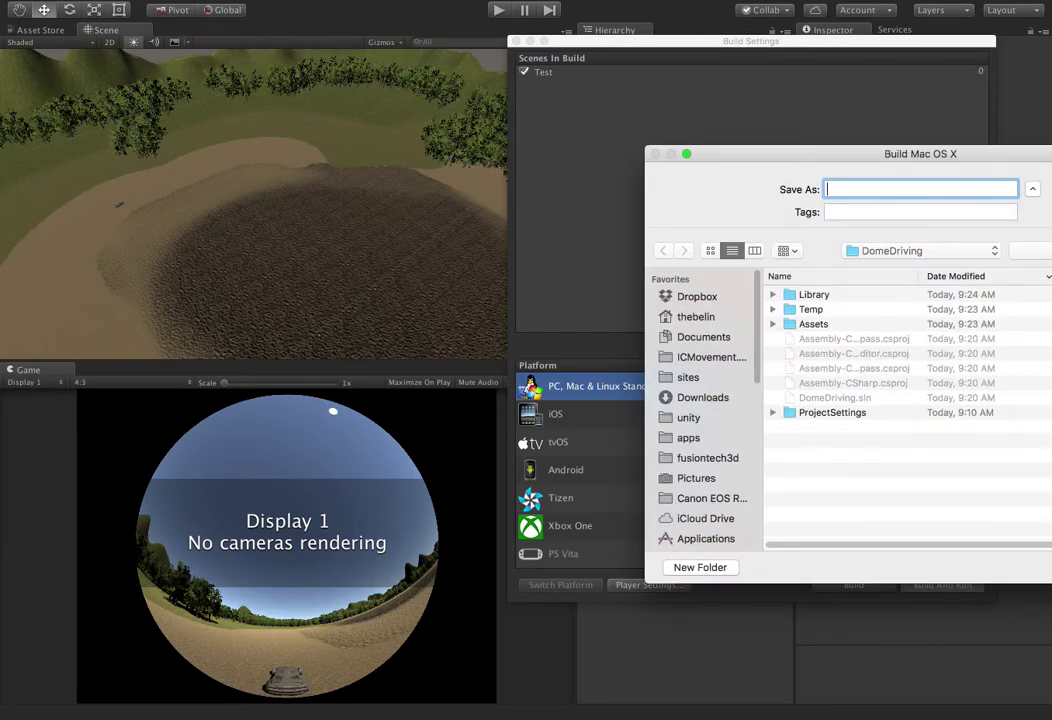
key("Escape")
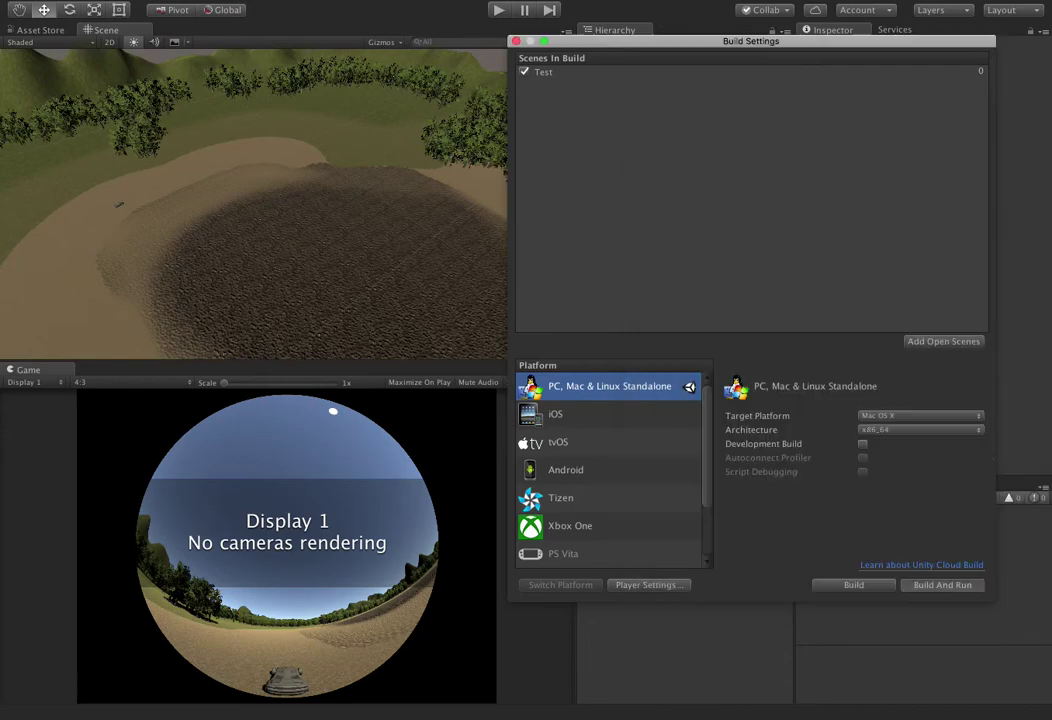
- Turn off Default Is Full Screen and turn on Run In Background in the standalone Player Settings
left_click(650, 585)
left_click_drag(789, 42, 390, 44)
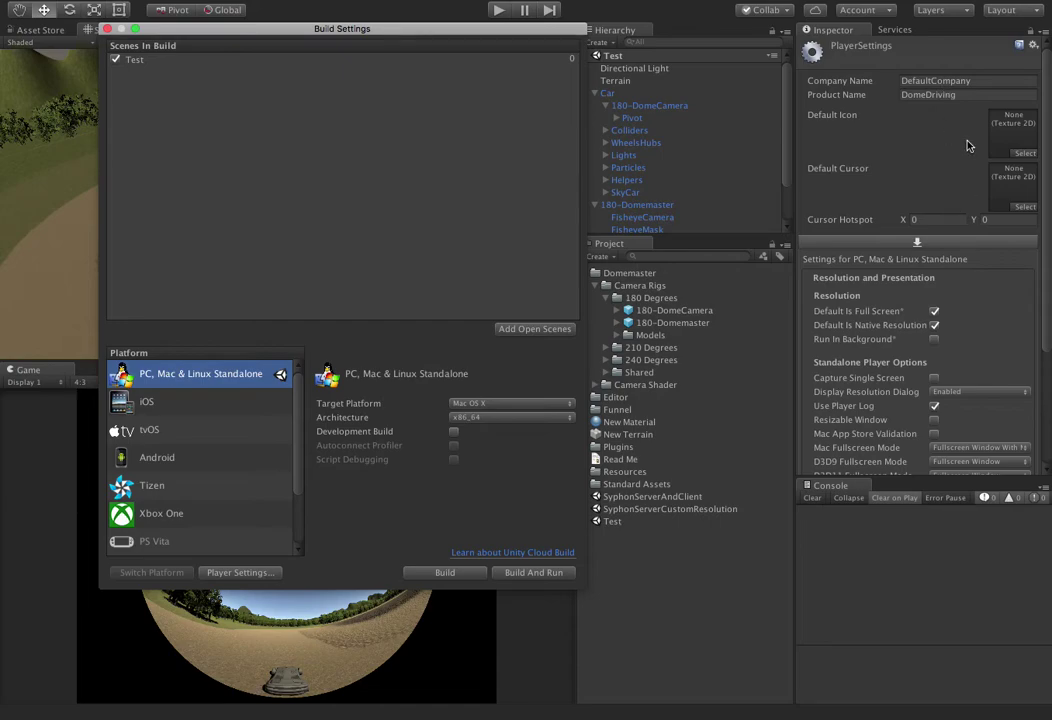
left_click(934, 312)
left_click(934, 312)
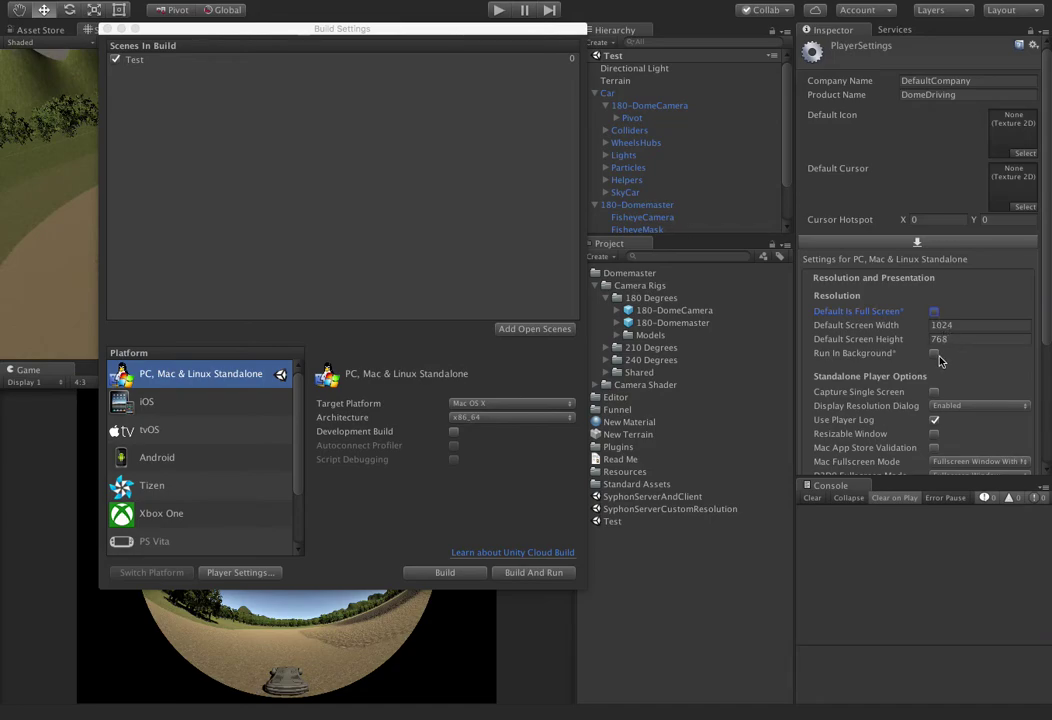
left_click(934, 354)
left_click(934, 355)
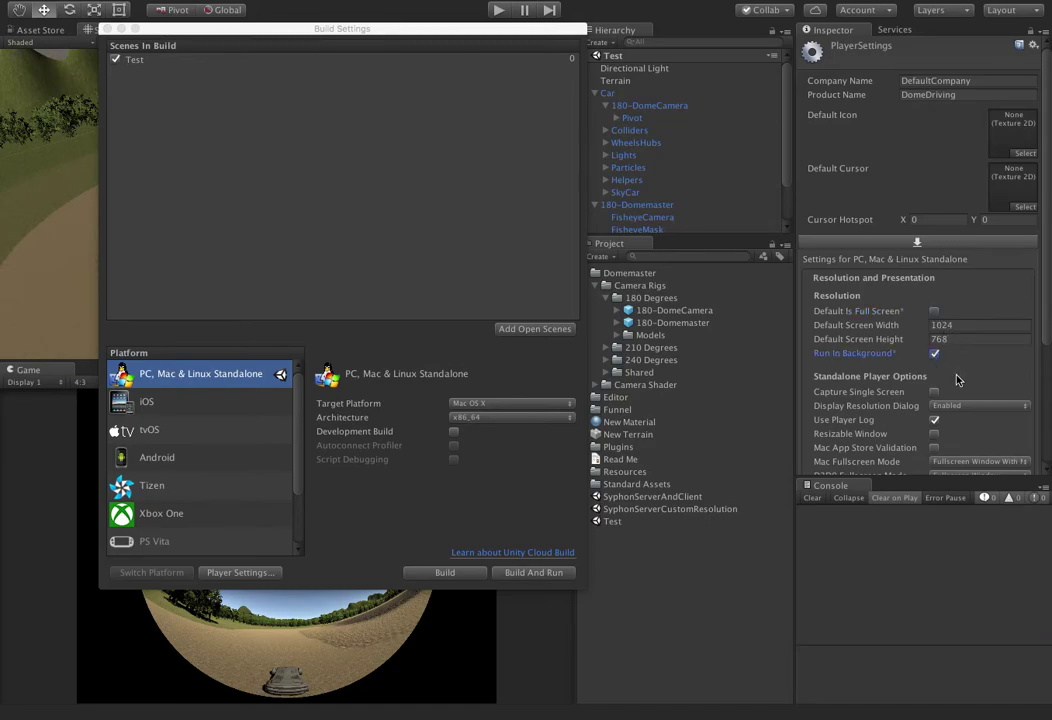
scroll(976, 394, "down", 5)
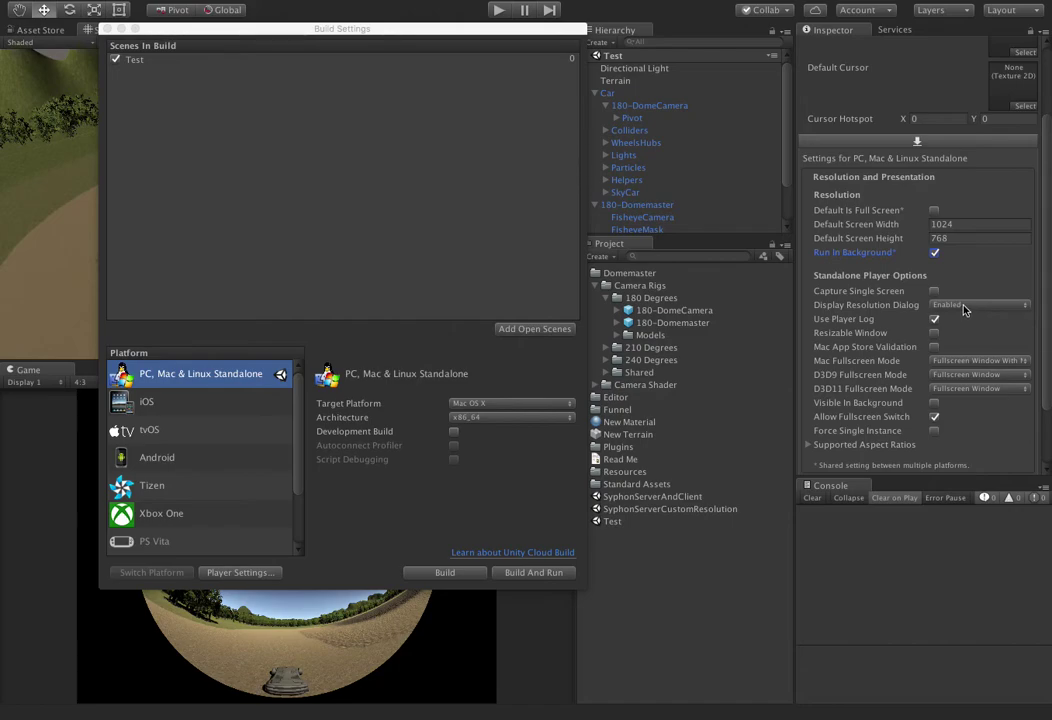
- Turn on Visible In Background and Force Single Instance in the Standalone Player Options
left_click(934, 404)
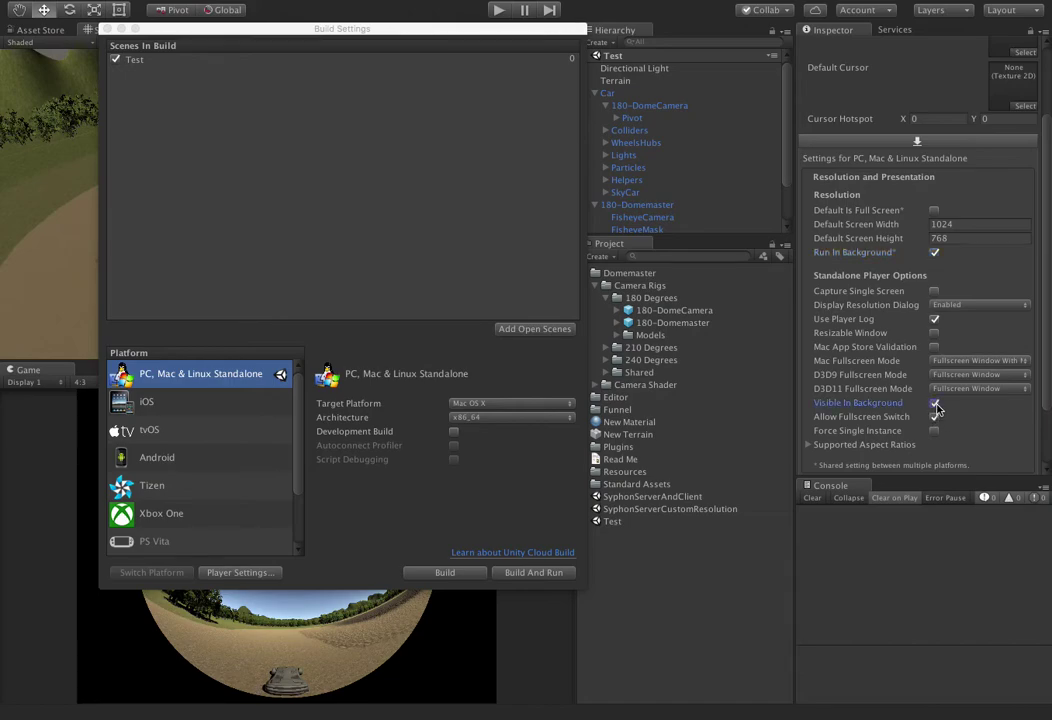
scroll(986, 427, "down", 3)
left_click(934, 352)
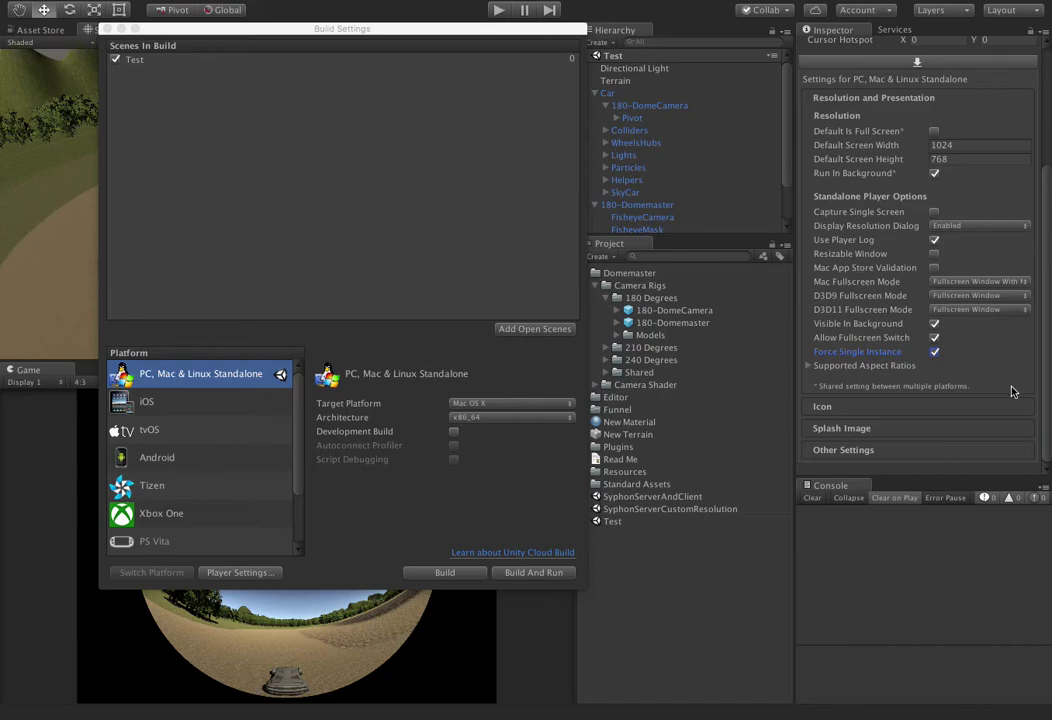
- Build and run the Mac OS X standalone player, saving it as DomeRacer in the Documents folder
left_click(520, 574)
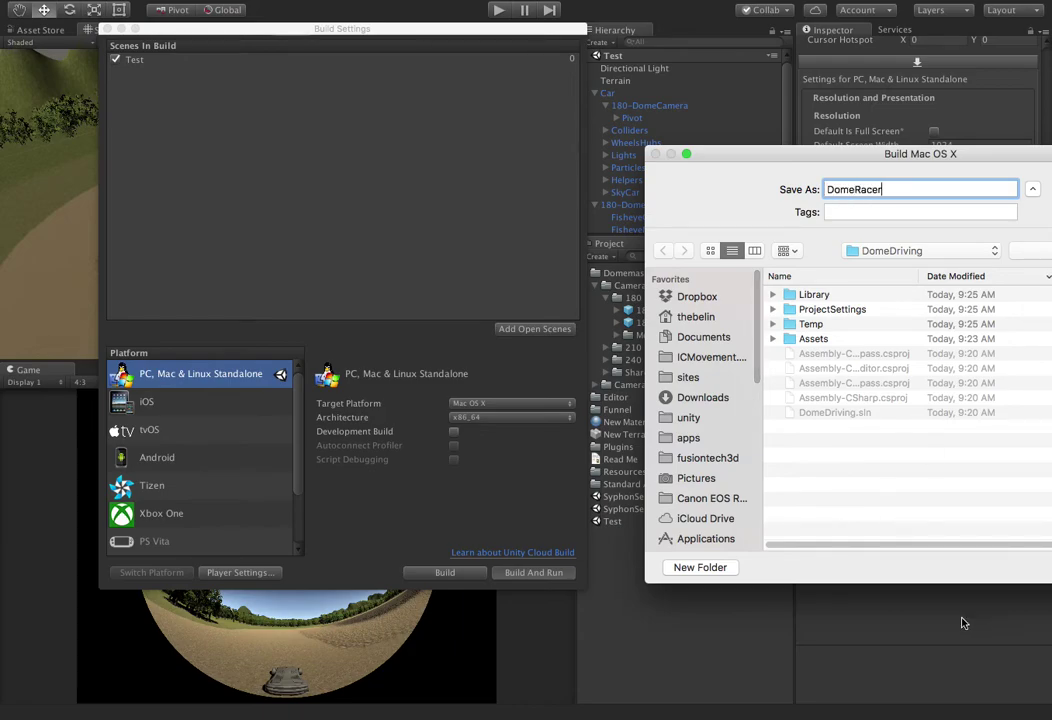
left_click(700, 338)
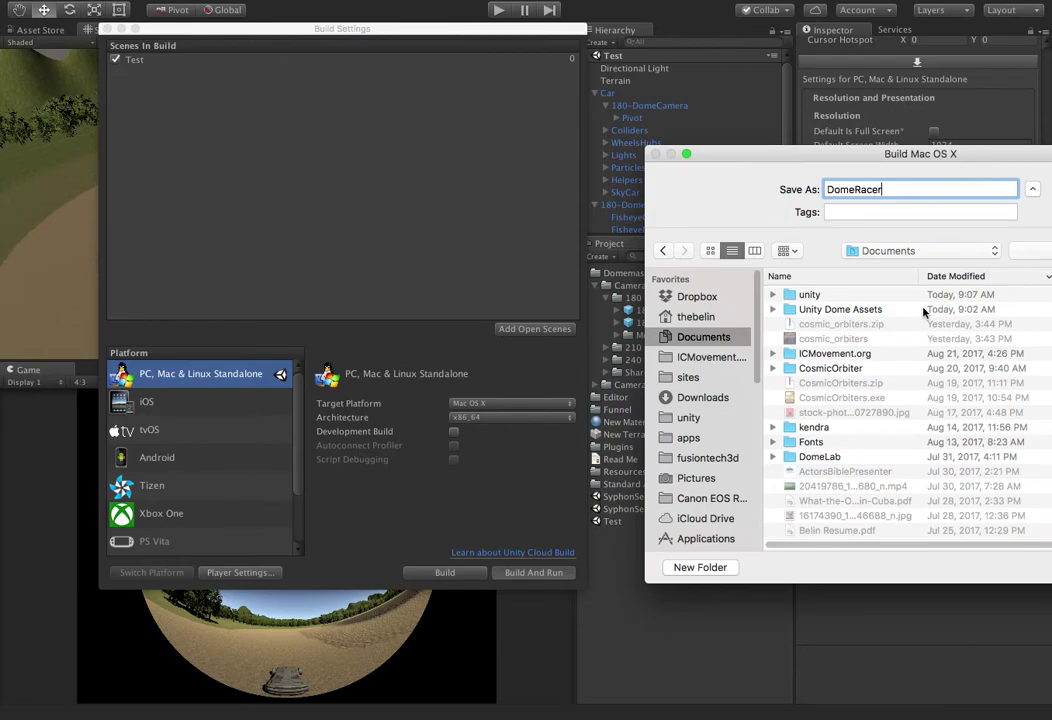
key("Return")
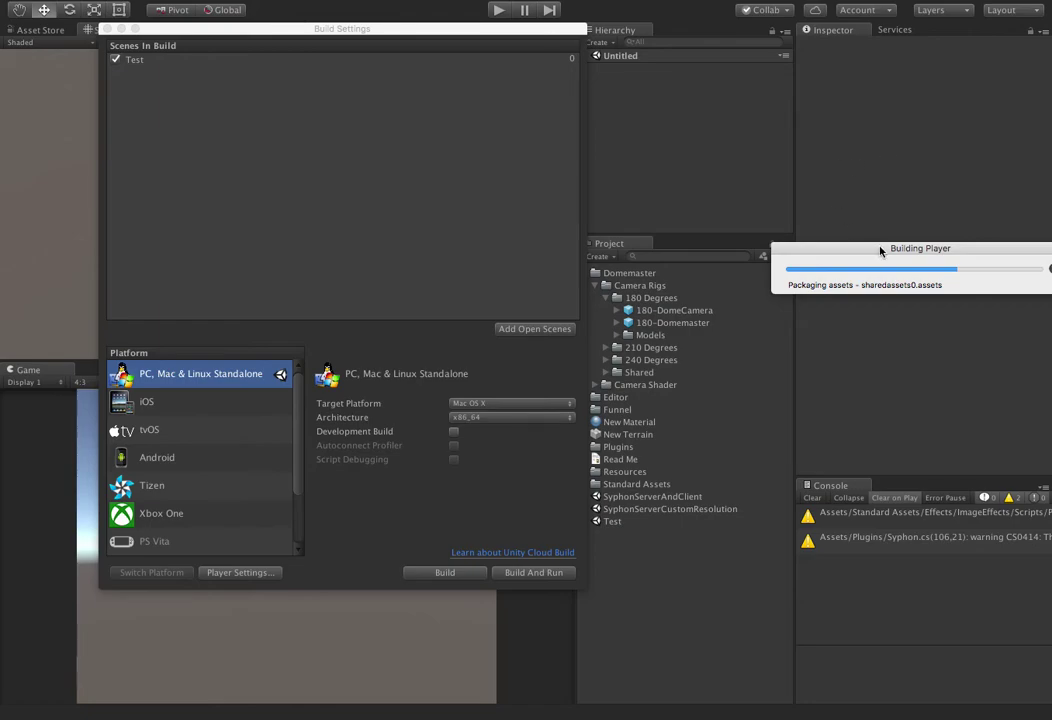
left_click_drag(888, 250, 790, 210)
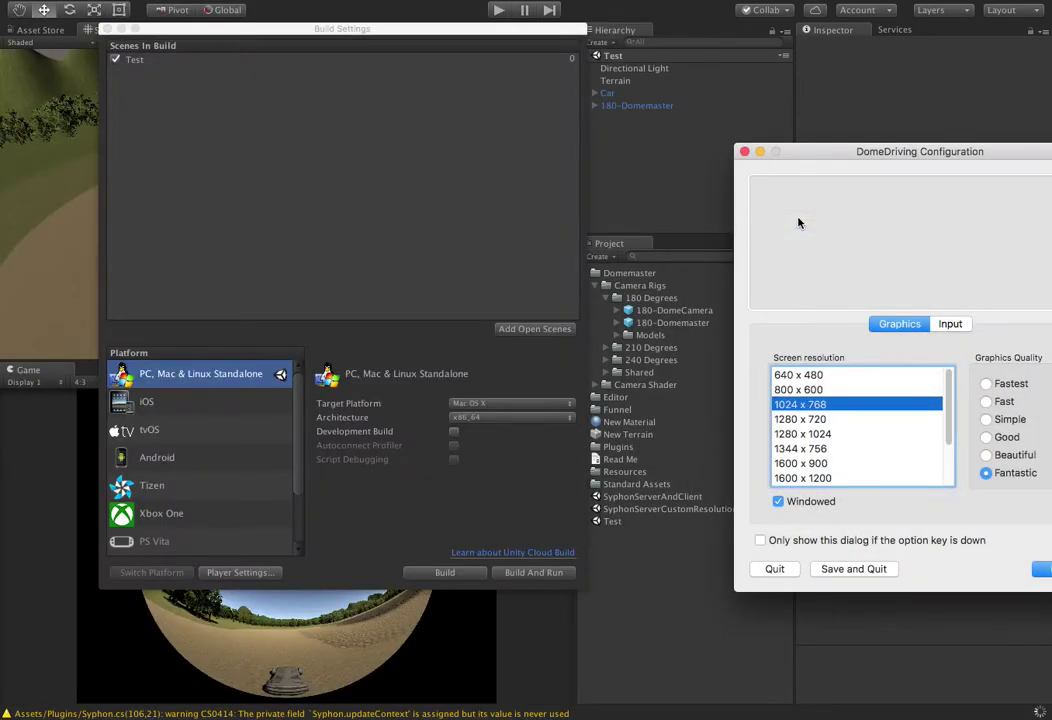
- Launch the built player windowed at 640 x 480 with Fantastic graphics quality and move its window fully into view
left_click_drag(929, 151, 783, 121)
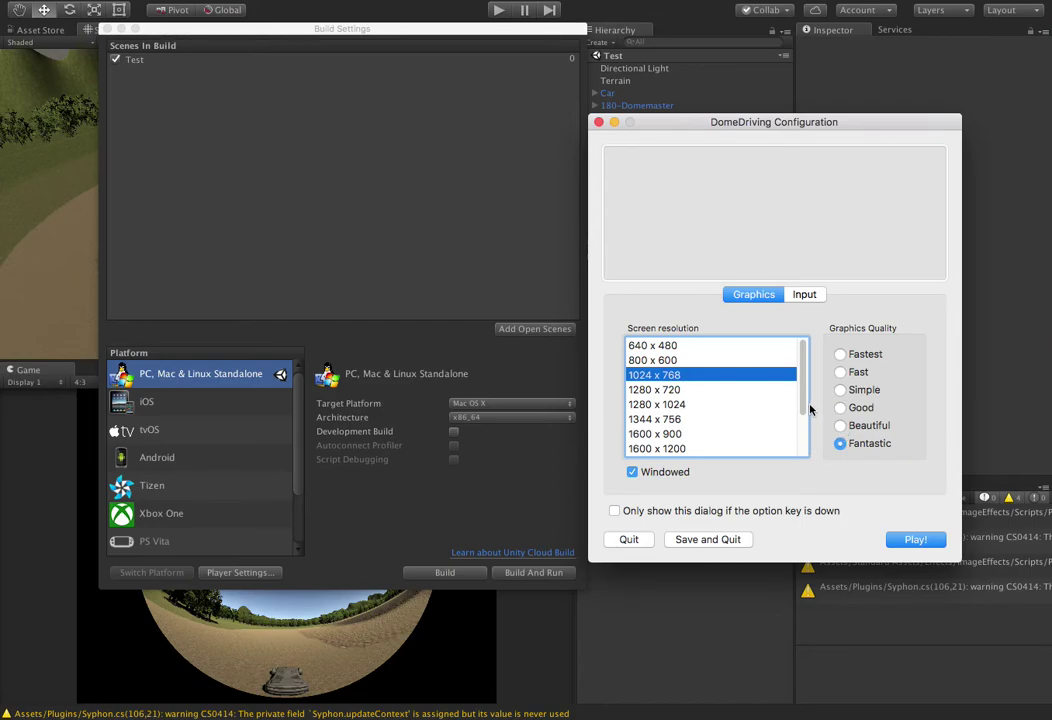
left_click(660, 345)
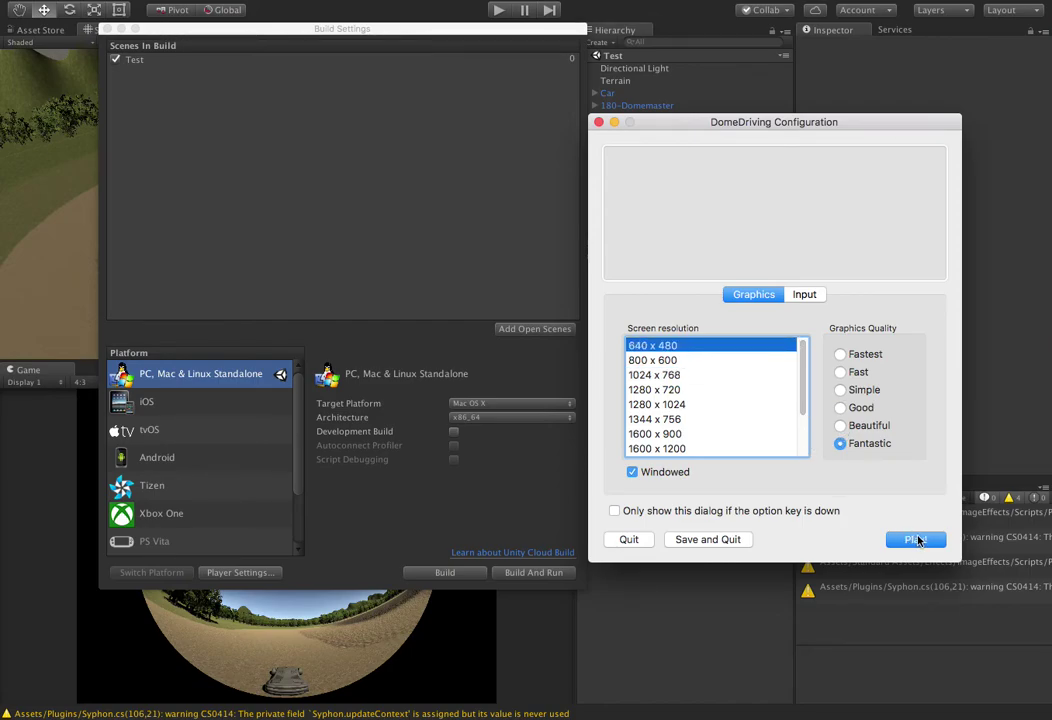
left_click(917, 540)
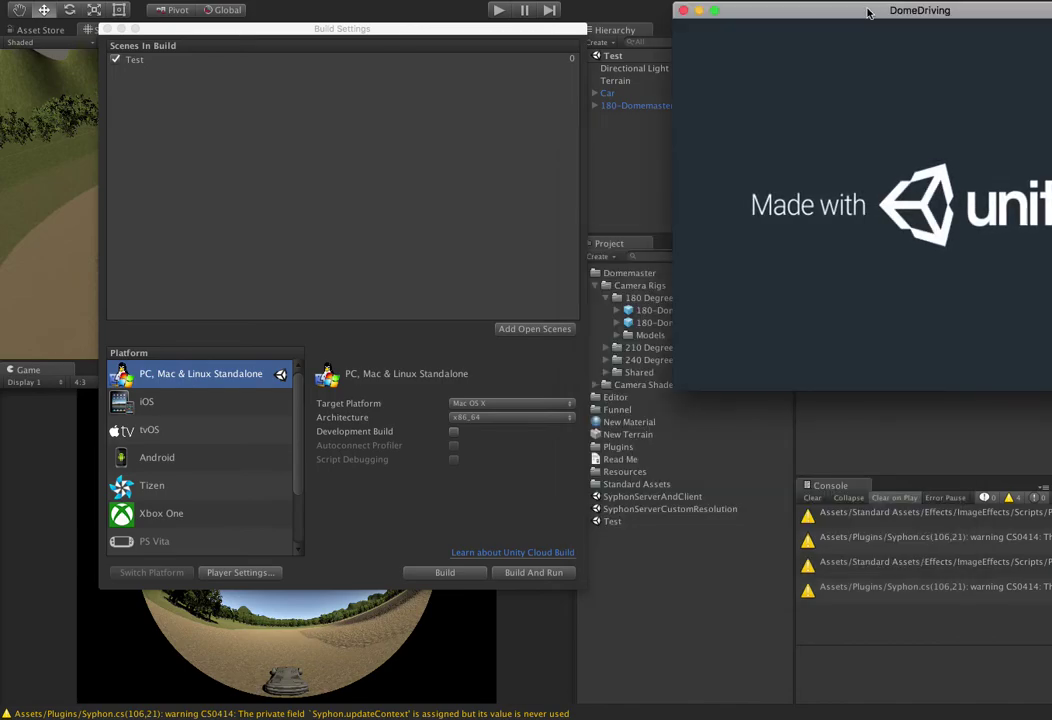
left_click_drag(871, 12, 749, 25)
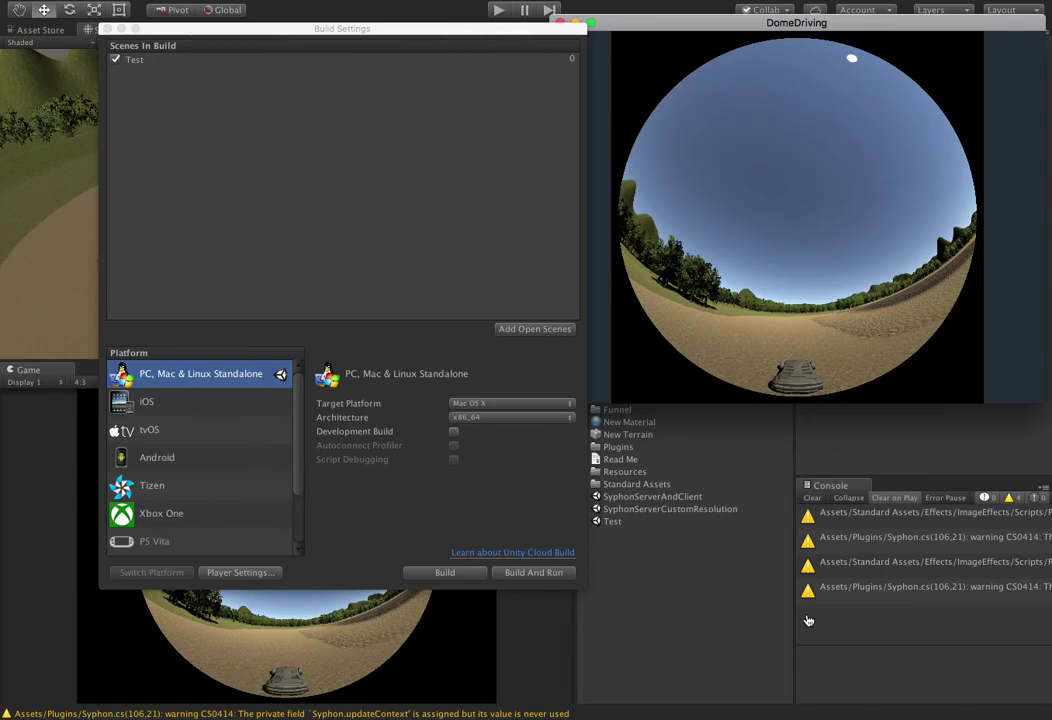
- Switch to Simple Client and close the Build Settings window to view the FisheyeCamera feed from the running build
key("super+Tab")
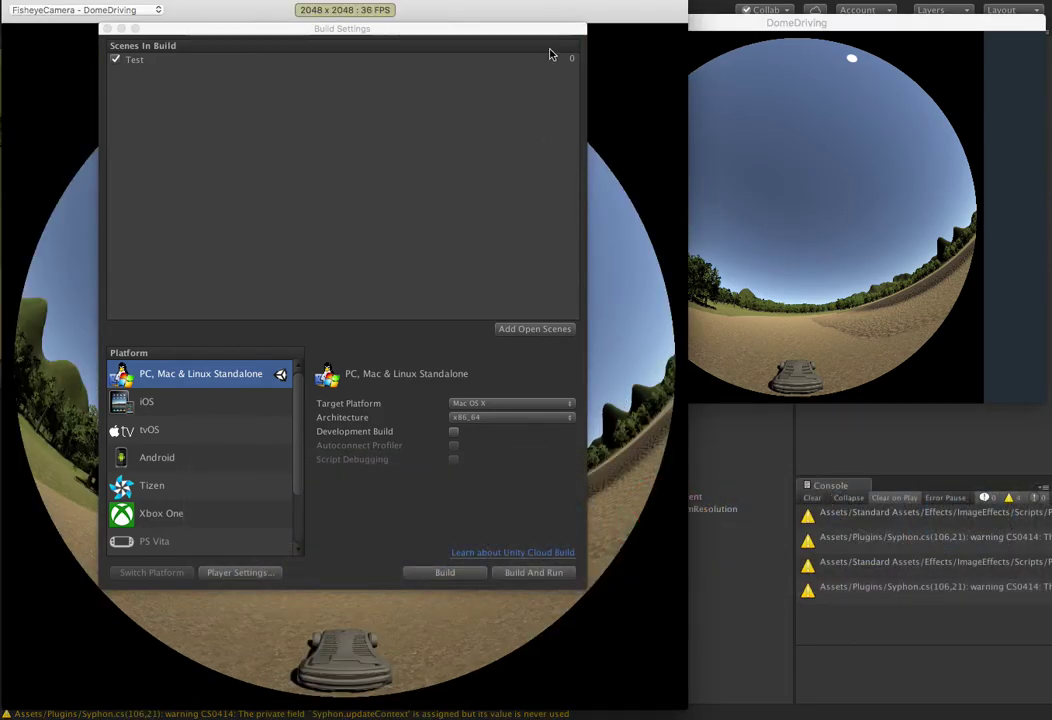
left_click(108, 29)
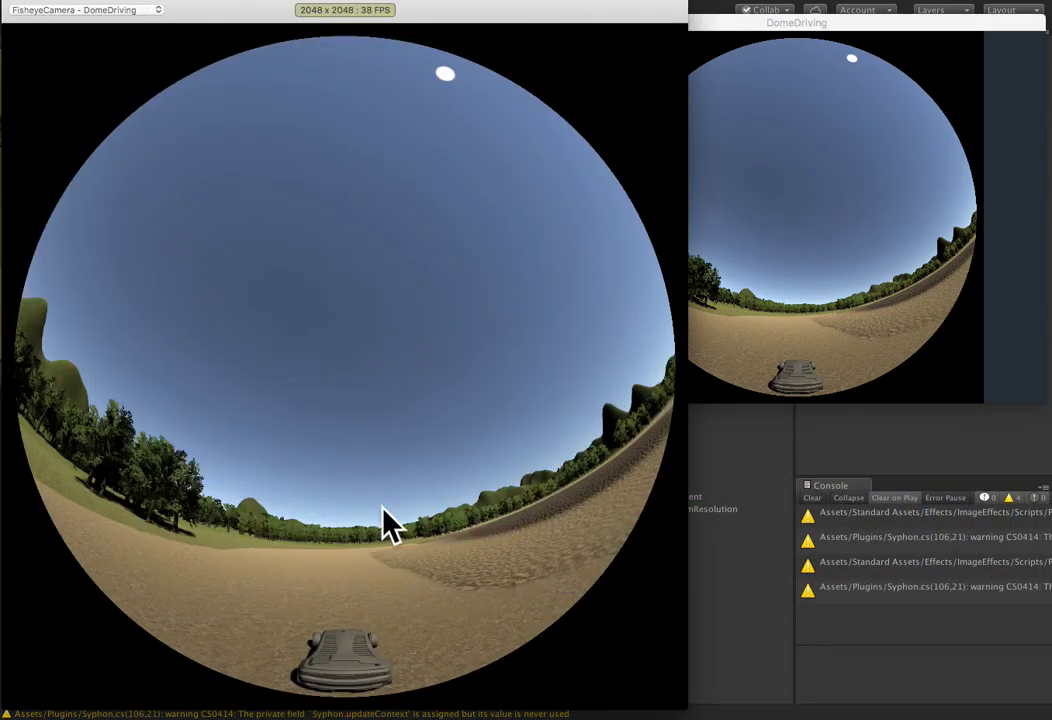
key("super+Tab")
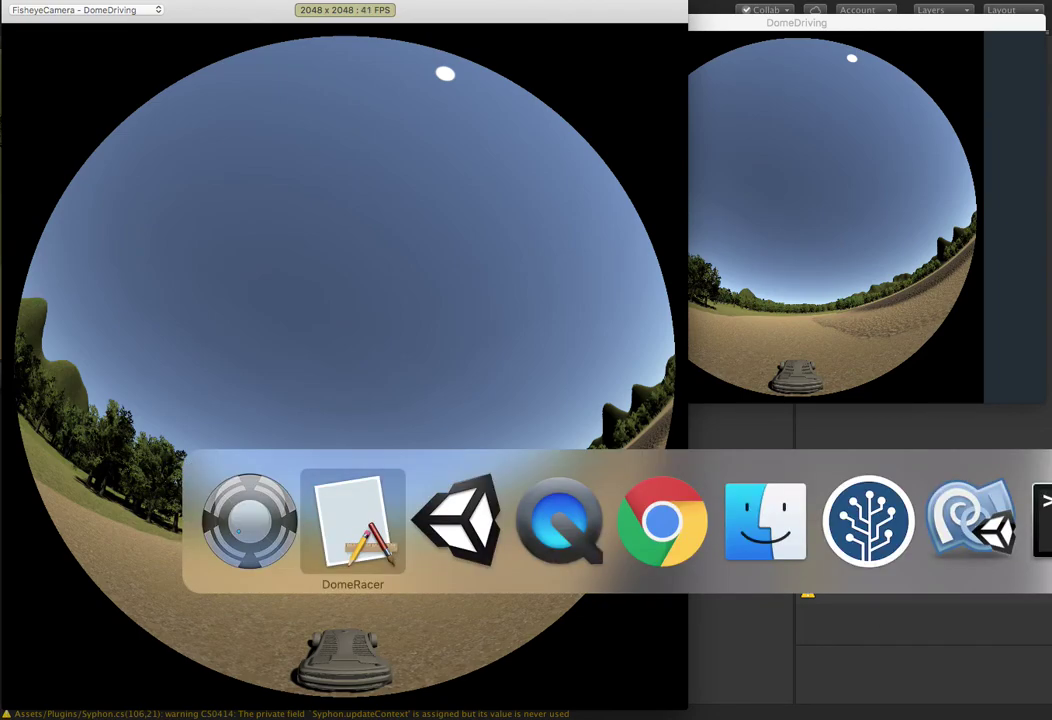
key("super+shift+Tab")
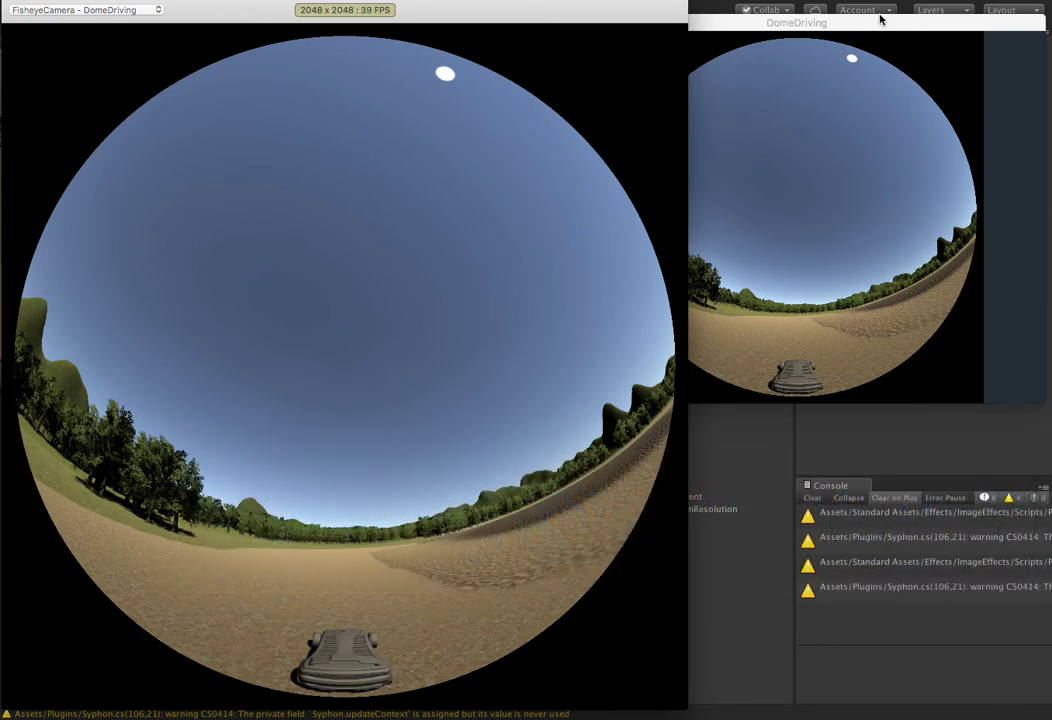
- Reposition the running DomeRacer window to compare its driving view with the feed, then switch to Simple Client
left_click_drag(851, 28, 1051, 182)
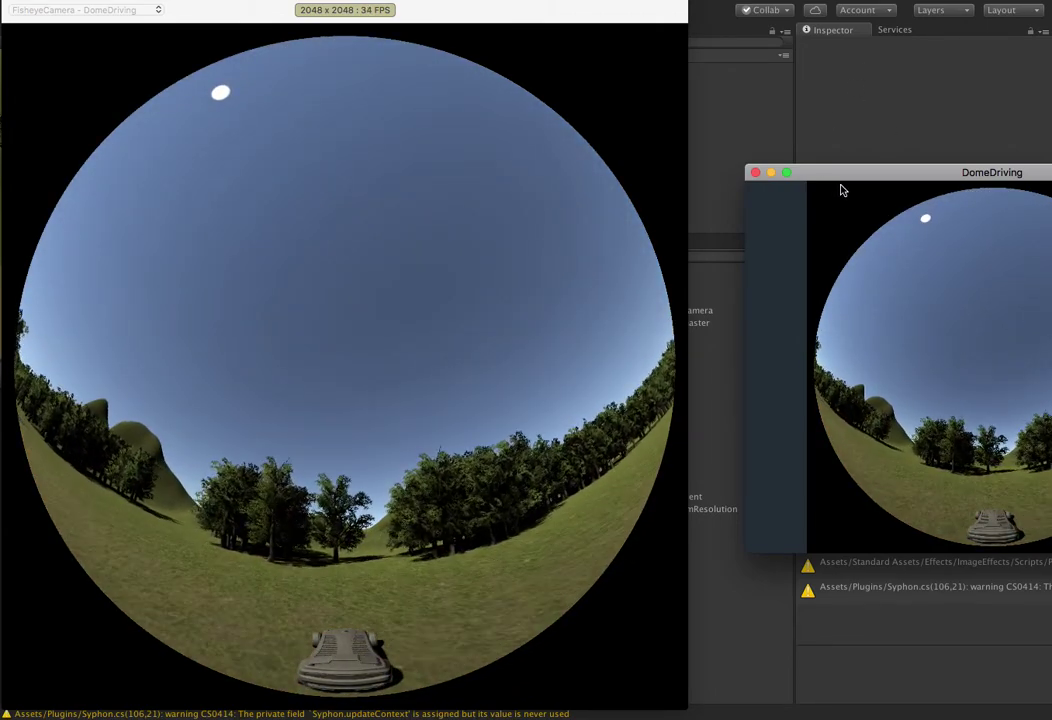
left_click_drag(883, 174, 686, 71)
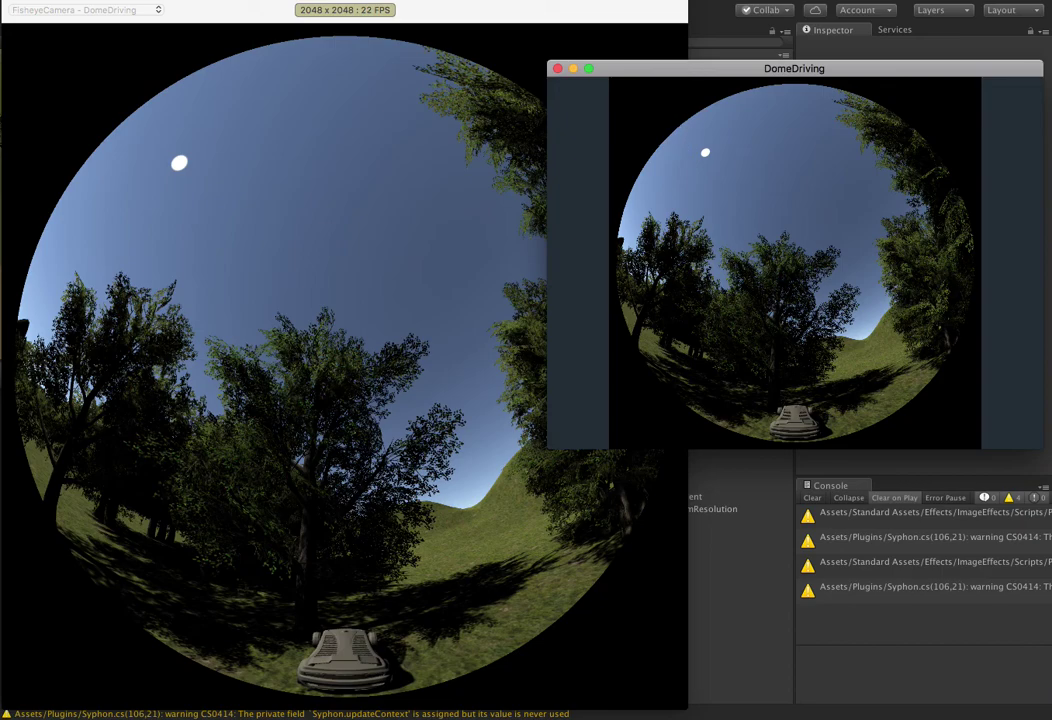
key("super+Tab")
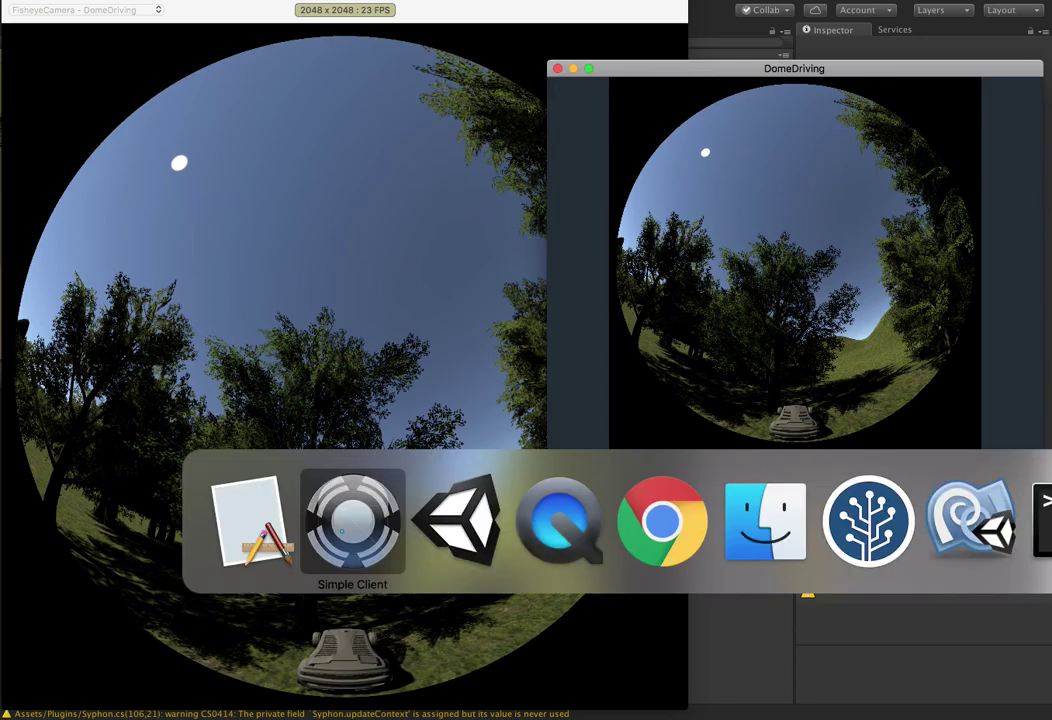